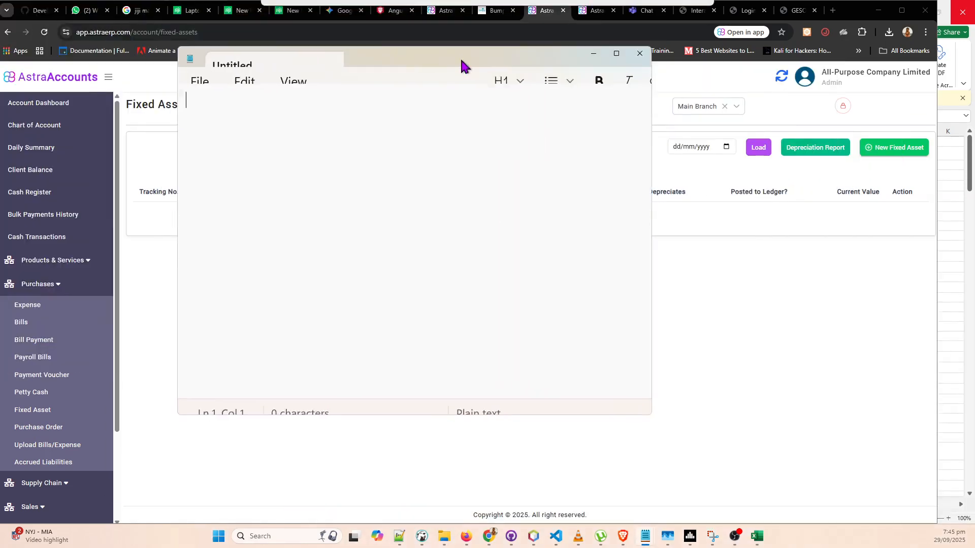
- Write the heading "FIXED ASSET" in the blank note, followed by an empty line
{"action": "key", "text": "Caps_Lock"}
{"action": "type", "text": "FIX"}
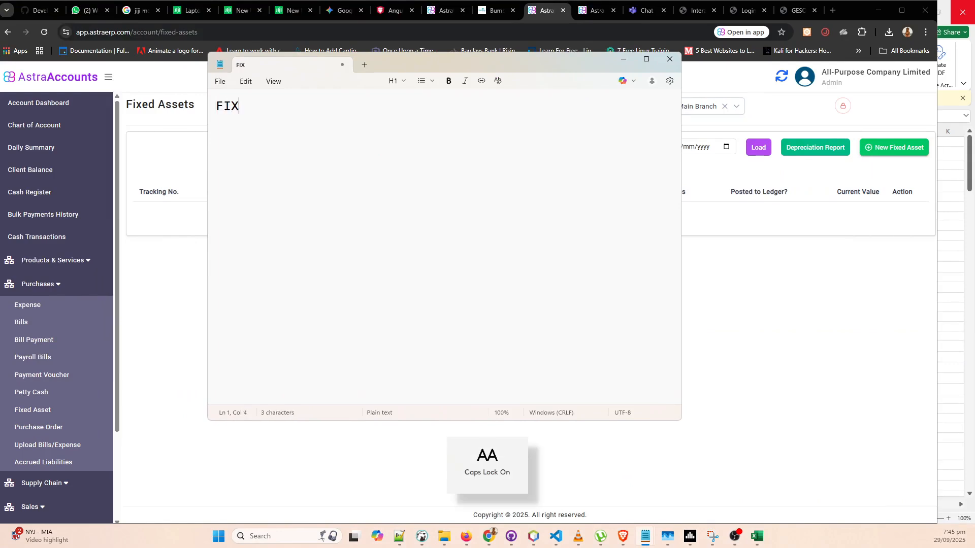
{"action": "type", "text": "ED ASSET"}
{"action": "key", "text": "Return"}
{"action": "key", "text": "Return"}
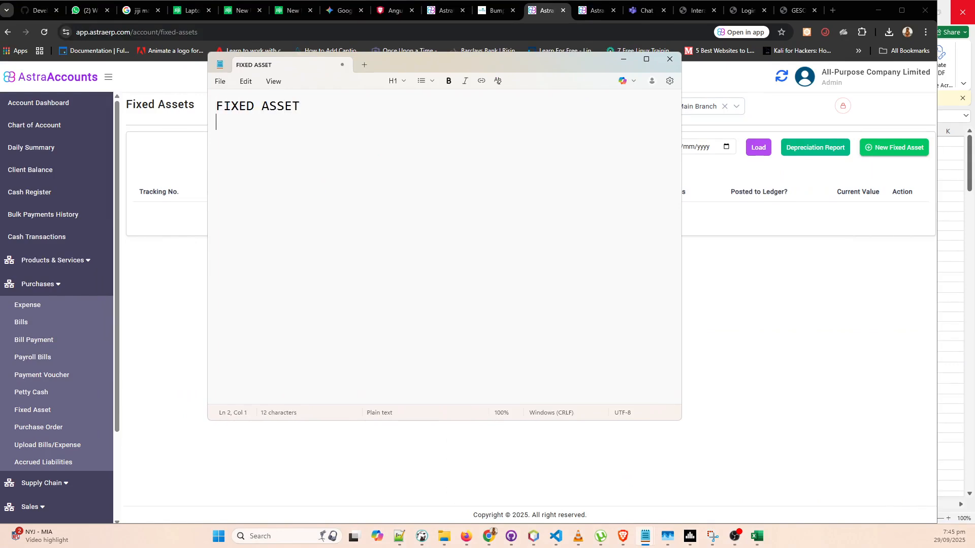
- Start a list in the note with the caption "ASSETS" and the first entry "LAND" on separate lines
{"action": "type", "text": "ASRE"}
{"action": "key", "text": "BackSpace"}
{"action": "key", "text": "BackSpace"}
{"action": "type", "text": "E"}
{"action": "key", "text": "BackSpace"}
{"action": "type", "text": "SETS"}
{"action": "key", "text": "Return"}
{"action": "type", "text": "LAND"}
{"action": "key", "text": "Caps_Lock"}
{"action": "key", "text": "Return"}
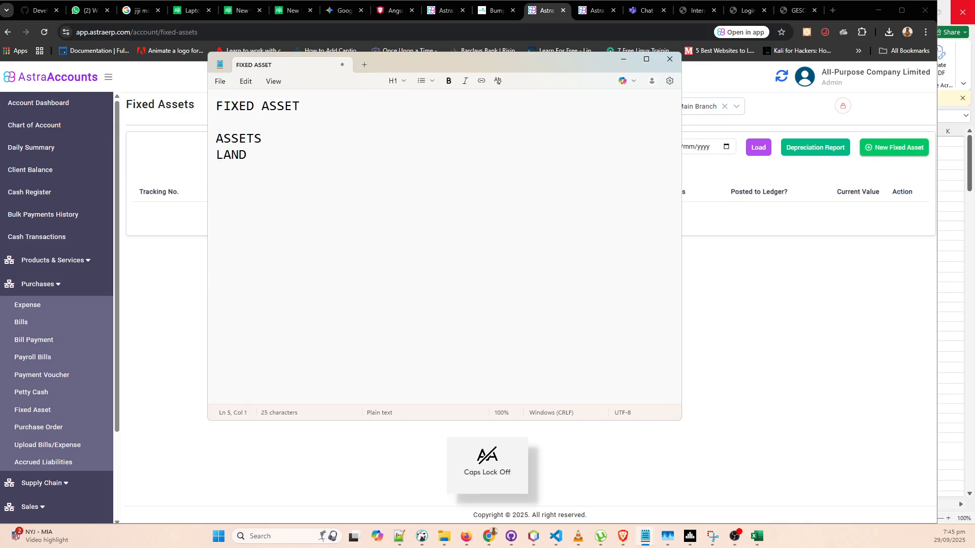
- Add "laptops", "machinery" and "chairs" on separate lines of the asset list
{"action": "type", "text": "laptops"}
{"action": "key", "text": "Return"}
{"action": "type", "text": "mac"}
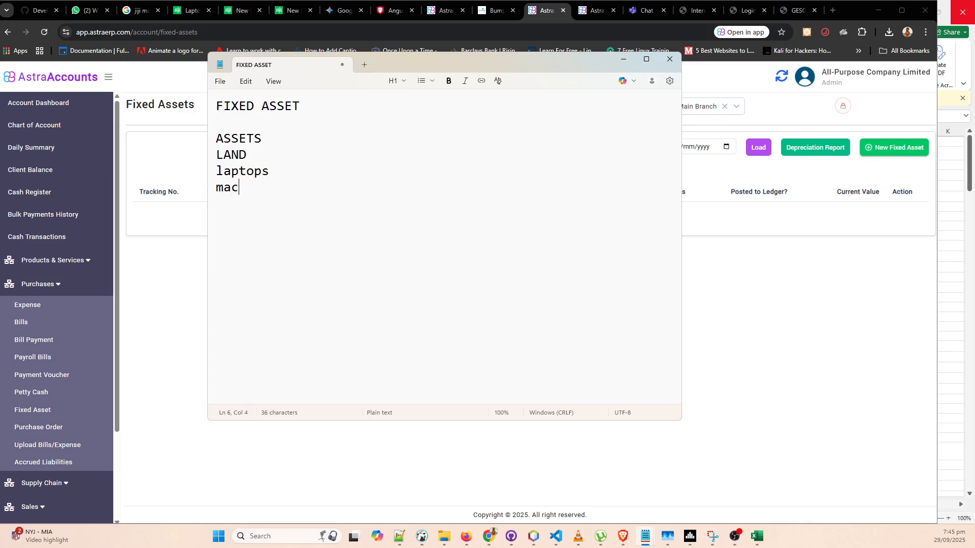
{"action": "type", "text": "hinery "}
{"action": "type", "text": "cjhai"}
{"action": "key", "text": "BackSpace"}
{"action": "key", "text": "BackSpace"}
{"action": "key", "text": "BackSpace"}
{"action": "key", "text": "BackSpace"}
{"action": "type", "text": "hairs"}
{"action": "key", "text": "Return"}
- Finish the asset list with the lines "cars" and "etc", leaving an empty line below
{"action": "type", "text": "cars "}
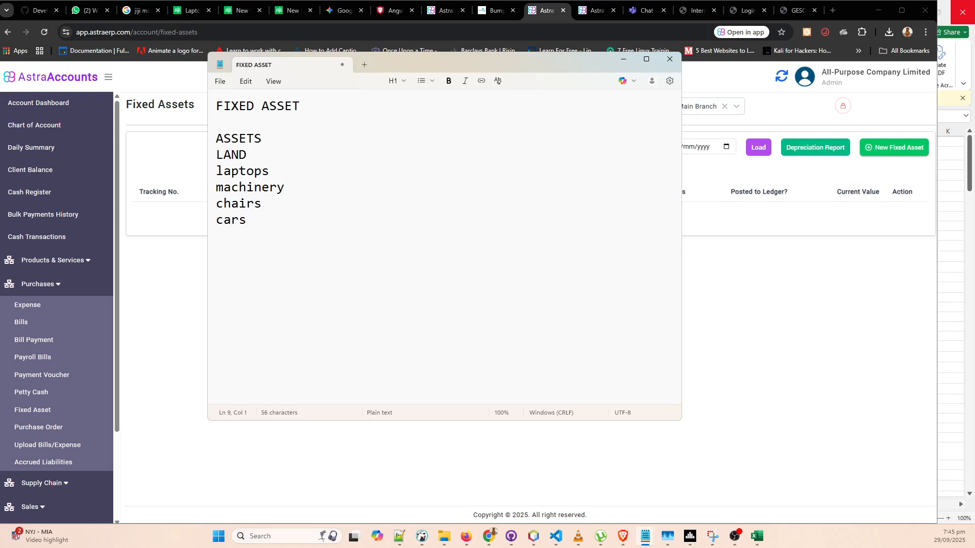
{"action": "type", "text": "ert"}
{"action": "key", "text": "BackSpace"}
{"action": "key", "text": "BackSpace"}
{"action": "type", "text": "tc"}
{"action": "key", "text": "Return"}
{"action": "key", "text": "Return"}
{"action": "type", "text": "some as"}
{"action": "key", "text": "BackSpace"}
{"action": "key", "text": "BackSpace"}
{"action": "key", "text": "BackSpace"}
{"action": "key", "text": "BackSpace"}
{"action": "key", "text": "BackSpace"}
{"action": "key", "text": "BackSpace"}
{"action": "key", "text": "BackSpace"}
- Write the sentence "every asset either appreciates or depreciates with time" below the asset list
{"action": "type", "text": "every asse"}
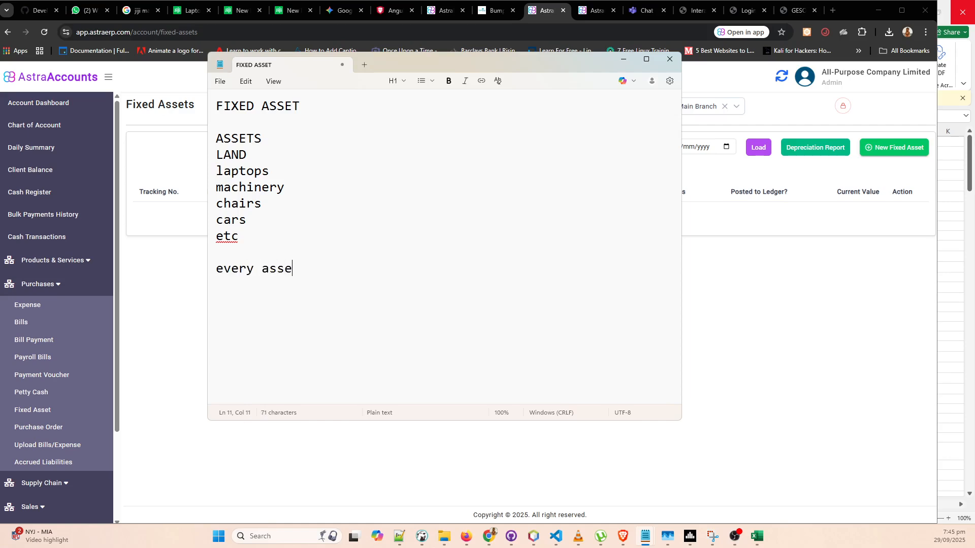
{"action": "type", "text": "t either appr"}
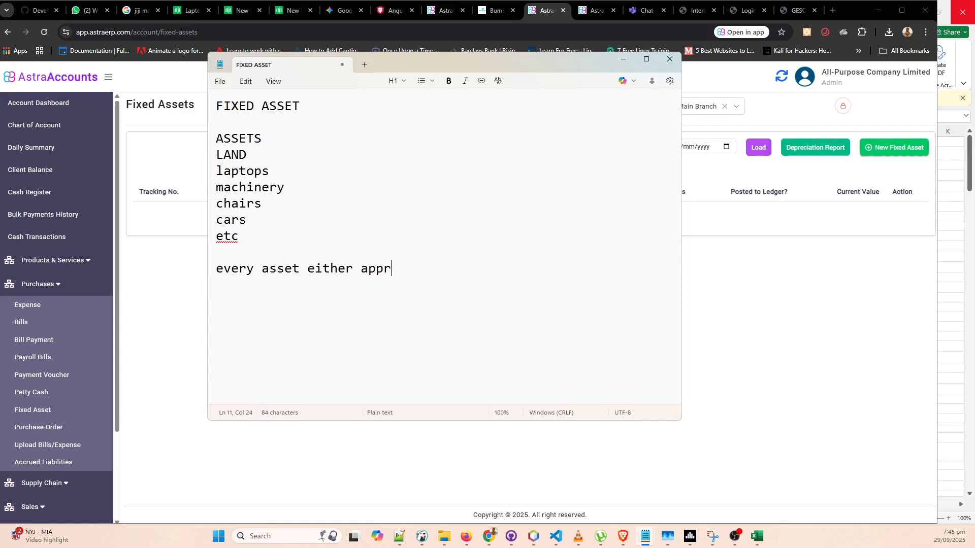
{"action": "type", "text": "eciates or depre"}
{"action": "key", "text": "BackSpace"}
{"action": "type", "text": "r"}
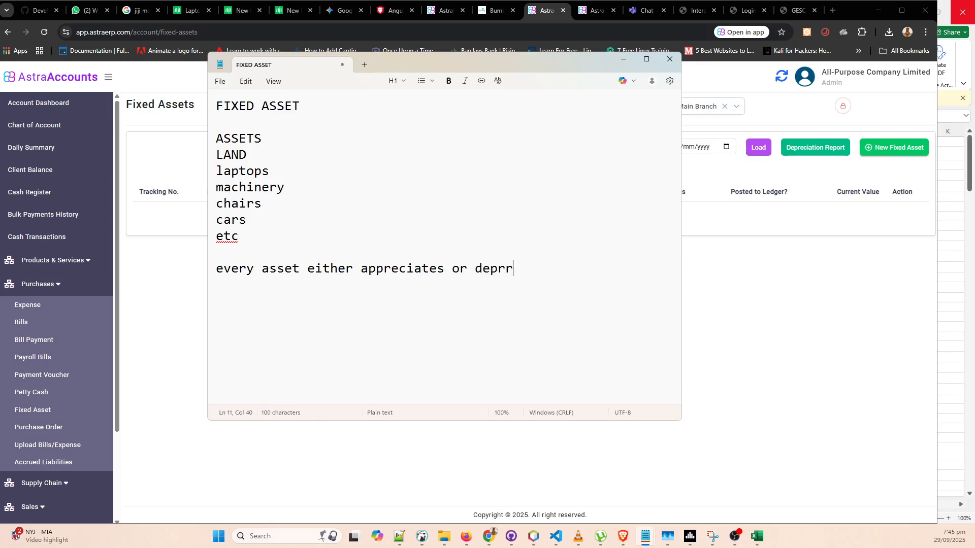
{"action": "key", "text": "BackSpace"}
{"action": "type", "text": "eciates wti"}
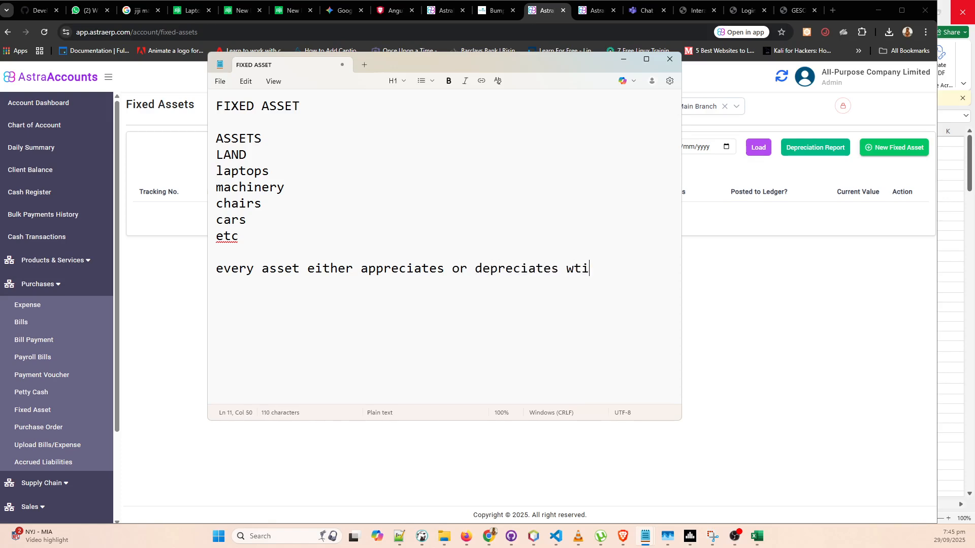
{"action": "key", "text": "BackSpace"}
{"action": "key", "text": "BackSpace"}
{"action": "type", "text": "ith time"}
{"action": "key", "text": "Return"}
{"action": "key", "text": "Return"}
- Add the line "1 - record the asset entry" and begin the following one with "2 - doing automatic"
{"action": "type", "text": "1"}
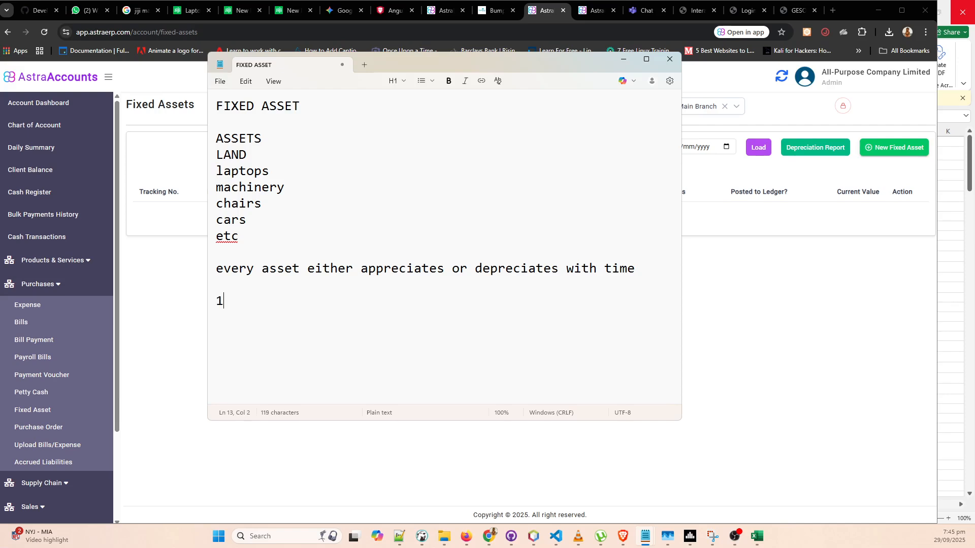
{"action": "type", "text": " - record the asset entrry"}
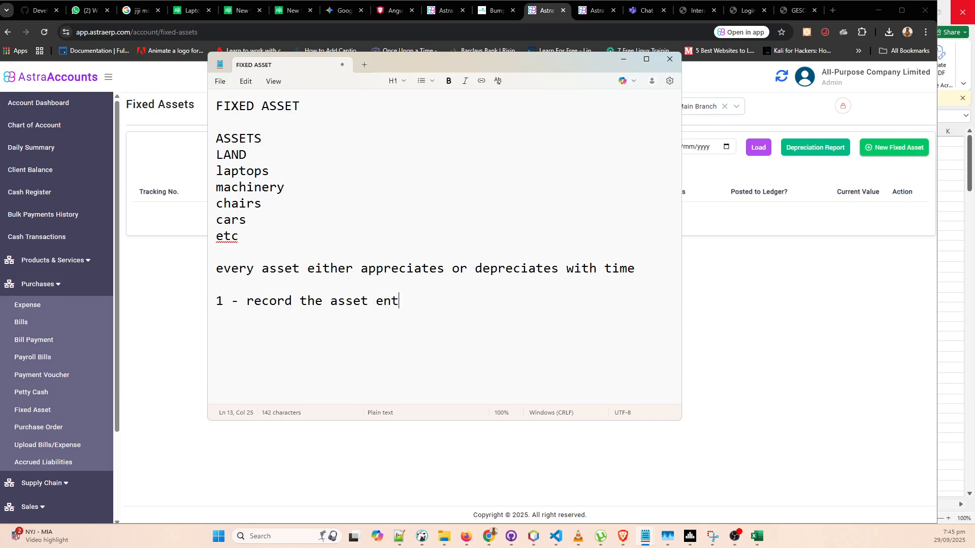
{"action": "key", "text": "BackSpace"}
{"action": "key", "text": "BackSpace"}
{"action": "type", "text": "y"}
{"action": "key", "text": "Return"}
{"action": "type", "text": "2 - doin"}
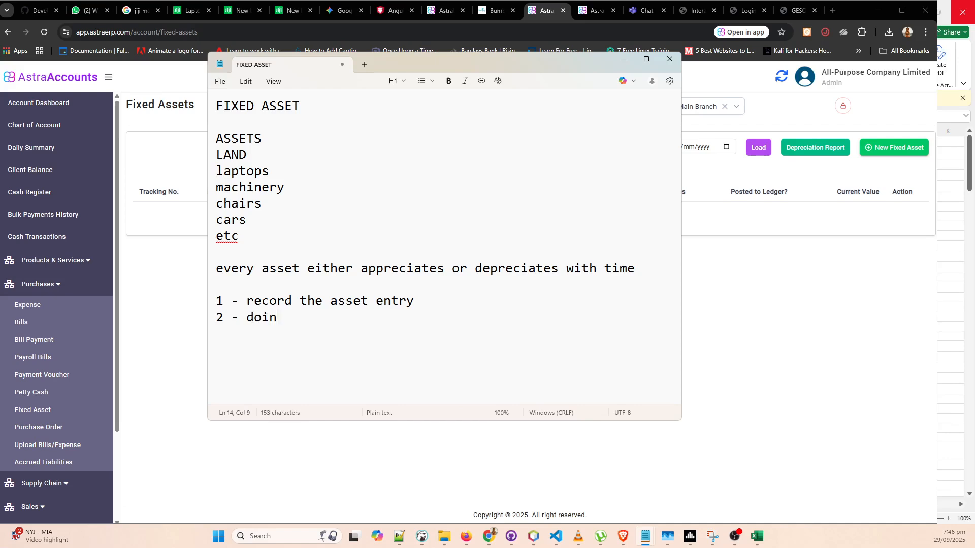
{"action": "type", "text": "g automatic "}
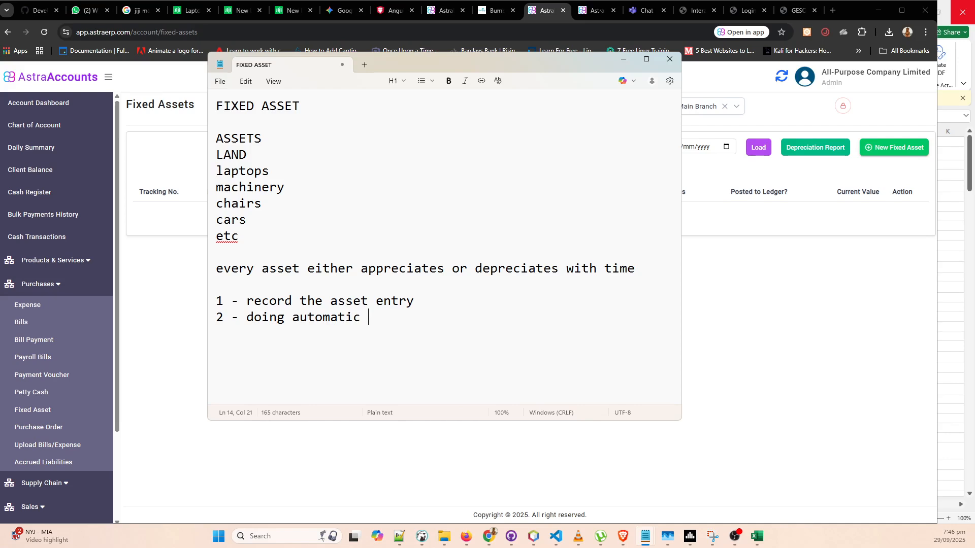
{"action": "type", "text": "amoortia"}
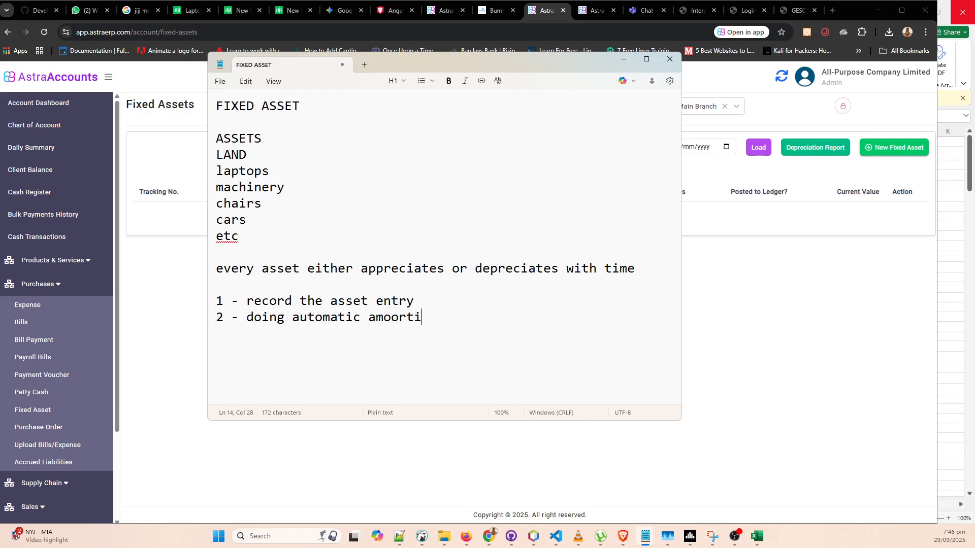
{"action": "key", "text": "BackSpace"}
{"action": "key", "text": "BackSpace"}
{"action": "key", "text": "BackSpace"}
{"action": "key", "text": "BackSpace"}
{"action": "key", "text": "BackSpace"}
{"action": "type", "text": "rtisa"}
{"action": "key", "text": "BackSpace"}
{"action": "key", "text": "BackSpace"}
{"action": "key", "text": "BackSpace"}
{"action": "key", "text": "BackSpace"}
{"action": "key", "text": "BackSpace"}
{"action": "key", "text": "BackSpace"}
{"action": "key", "text": "BackSpace"}
{"action": "key", "text": "BackSpace"}
- Continue item 2 with "valuation: depreciation or appreciation per schedule"
{"action": "type", "text": "valuation"}
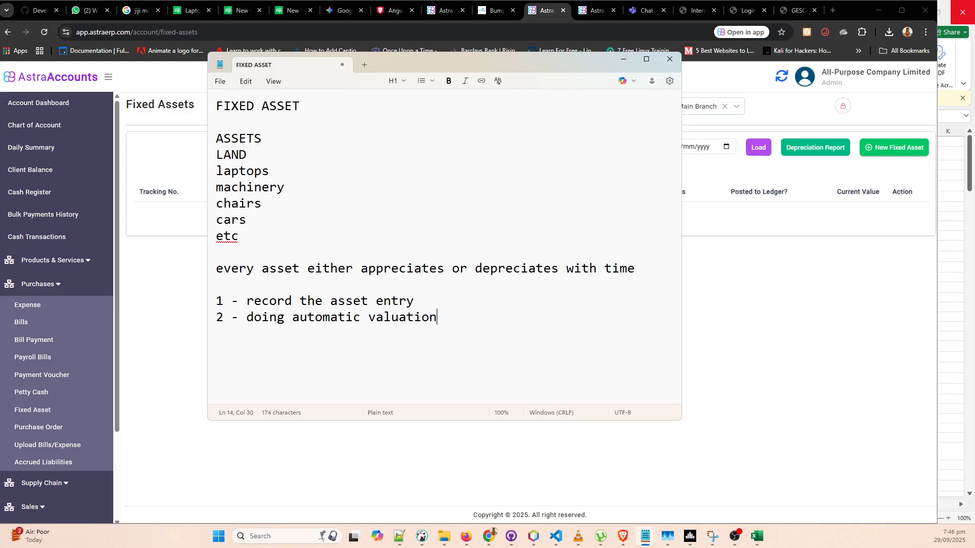
{"action": "type", "text": ": depreciation ot"}
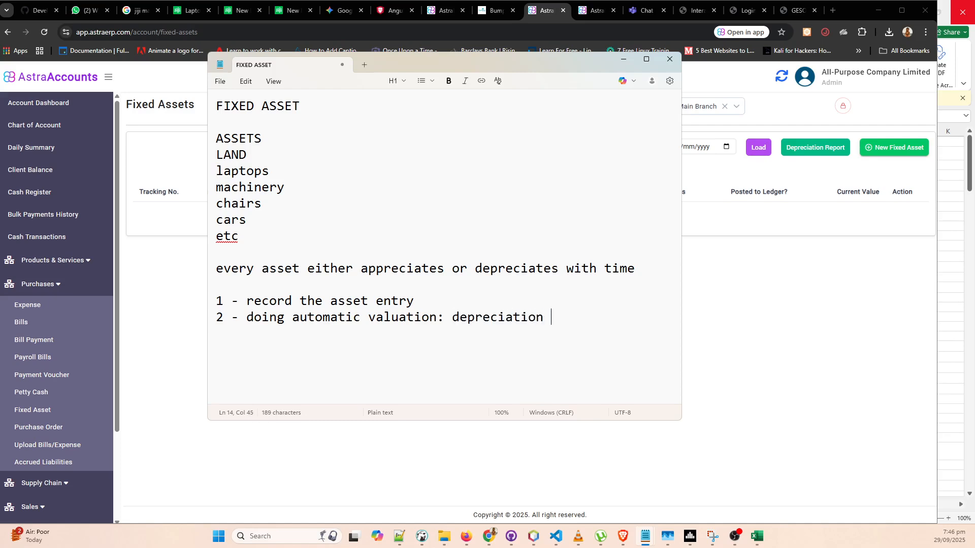
{"action": "key", "text": "BackSpace"}
{"action": "key", "text": "BackSpace"}
{"action": "type", "text": "r appreciato"}
{"action": "key", "text": "BackSpace"}
{"action": "key", "text": "BackSpace"}
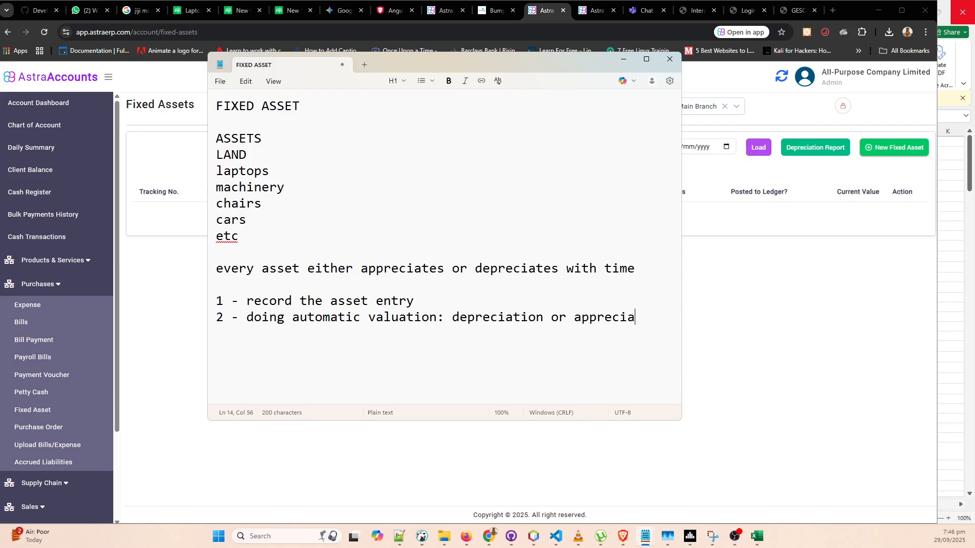
{"action": "type", "text": "tion per schedule "}
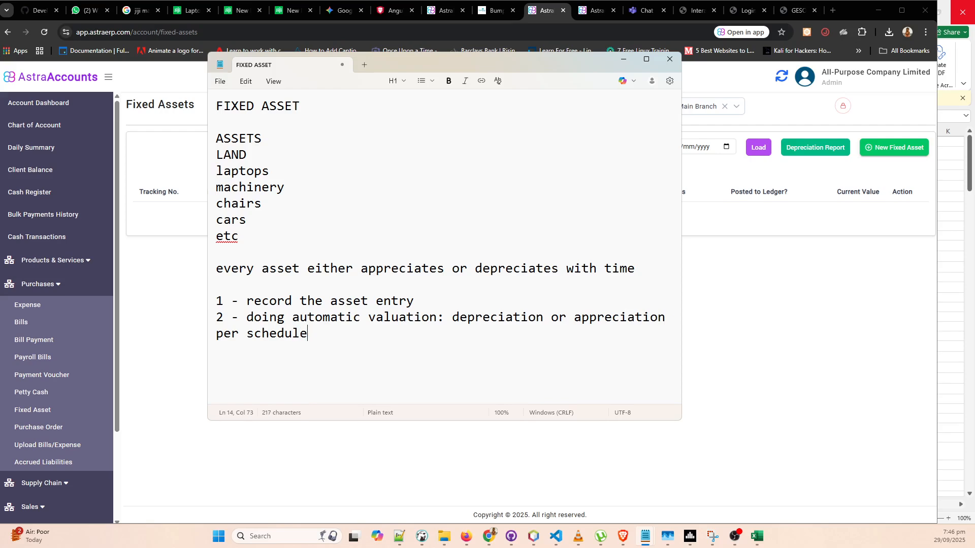
- Complete item 2 with the schedule options ": monthly, quarterly and annually,"
{"action": "type", "text": " monthly, quartley"}
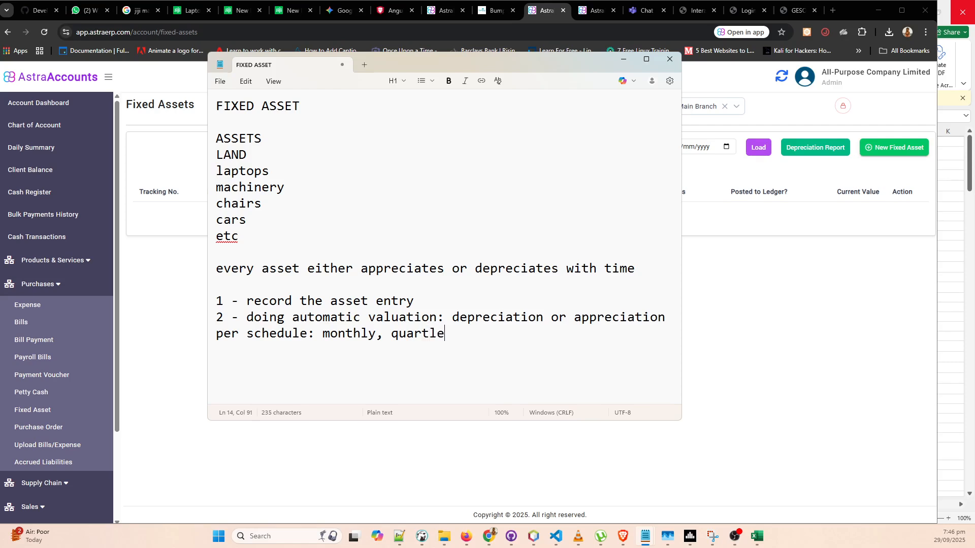
{"action": "key", "text": "BackSpace"}
{"action": "key", "text": "BackSpace"}
{"action": "key", "text": "BackSpace"}
{"action": "type", "text": "erly and annually,"}
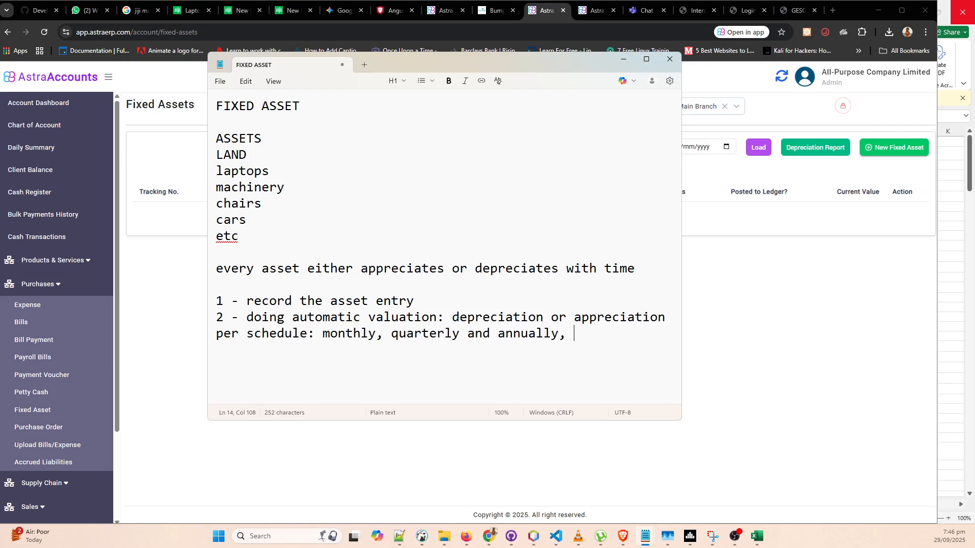
- Add a third item reading "3* - do manual valuation" to the note
{"action": "key", "text": "Return"}
{"action": "type", "text": "3* - do p"}
{"action": "key", "text": "BackSpace"}
{"action": "type", "text": "manual valuation"}
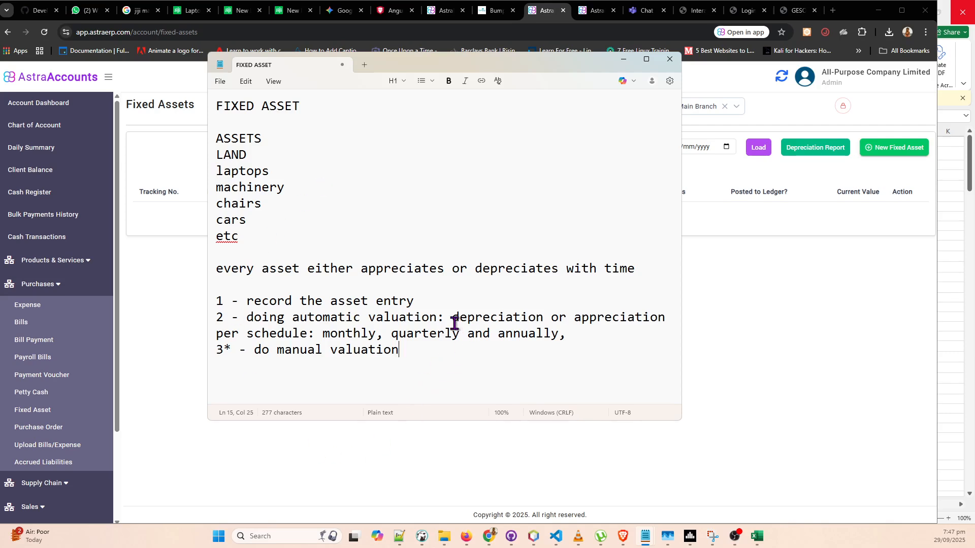
- Add a "to begin" section below the numbered items with the line "-setup fixed asset account"
{"action": "key", "text": "Return"}
{"action": "key", "text": "Return"}
{"action": "type", "text": "to begin"}
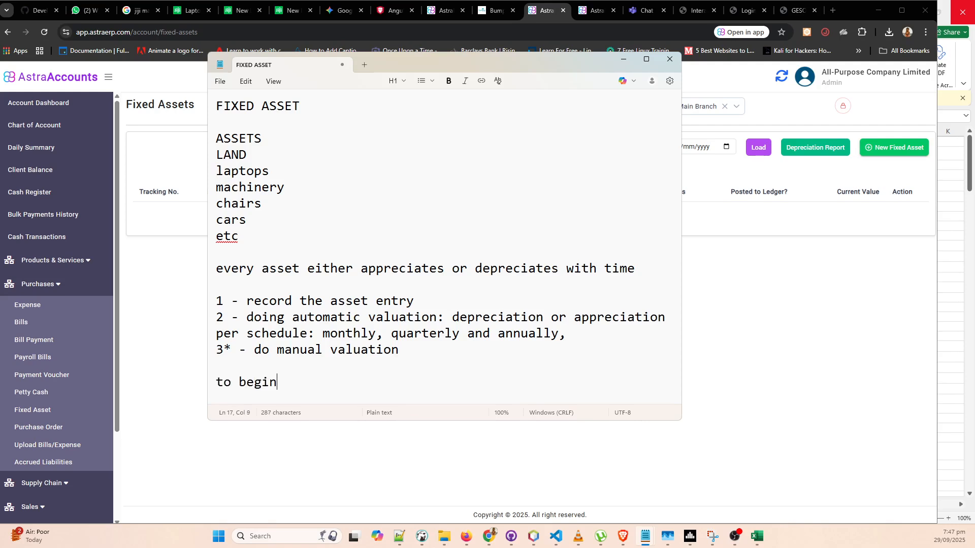
{"action": "key", "text": "Return"}
{"action": "type", "text": "-"}
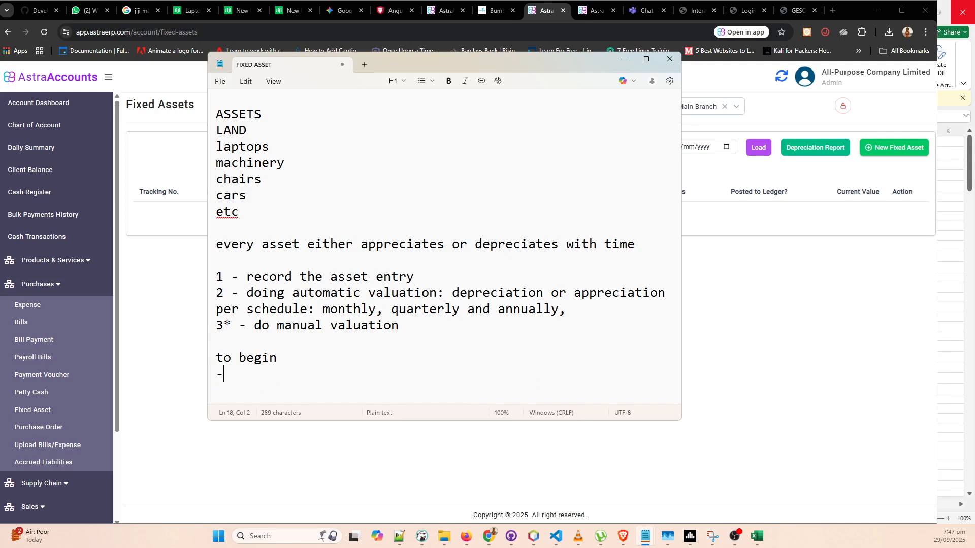
{"action": "type", "text": "setup fixed asswt"}
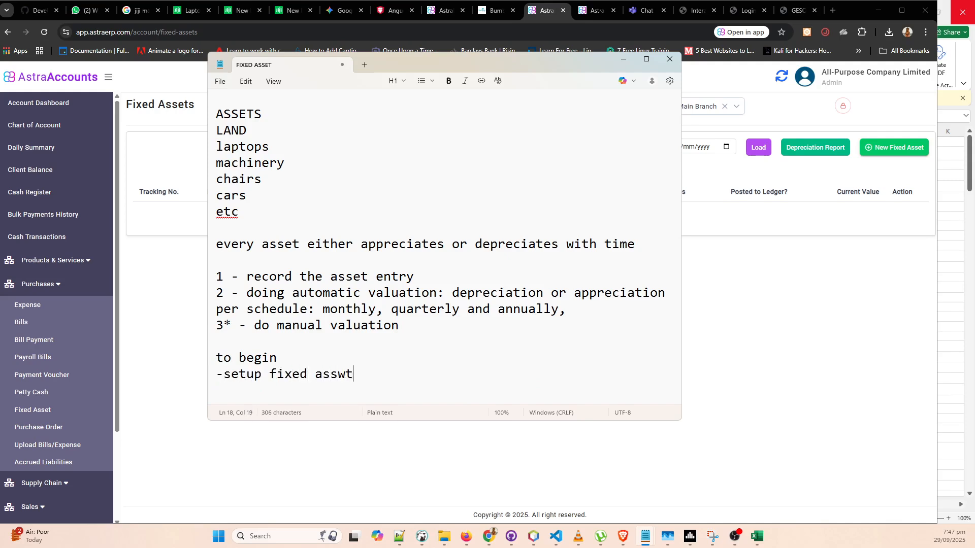
{"action": "key", "text": "BackSpace"}
{"action": "key", "text": "BackSpace"}
{"action": "type", "text": "et account"}
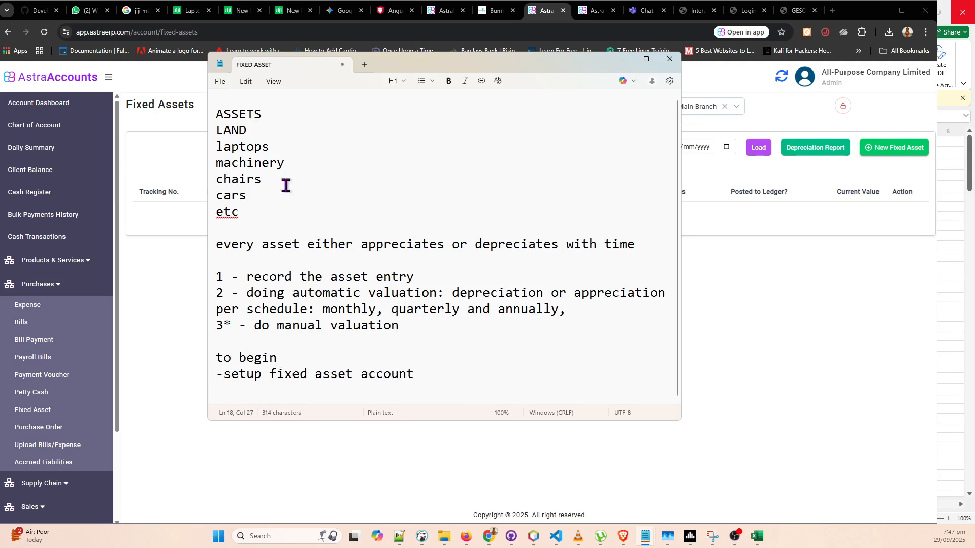
- Switch to AstraAccounts in the browser and open the Chart of Account page in a separate browser tab
{"action": "left_click", "coordinate": [810, 268]}
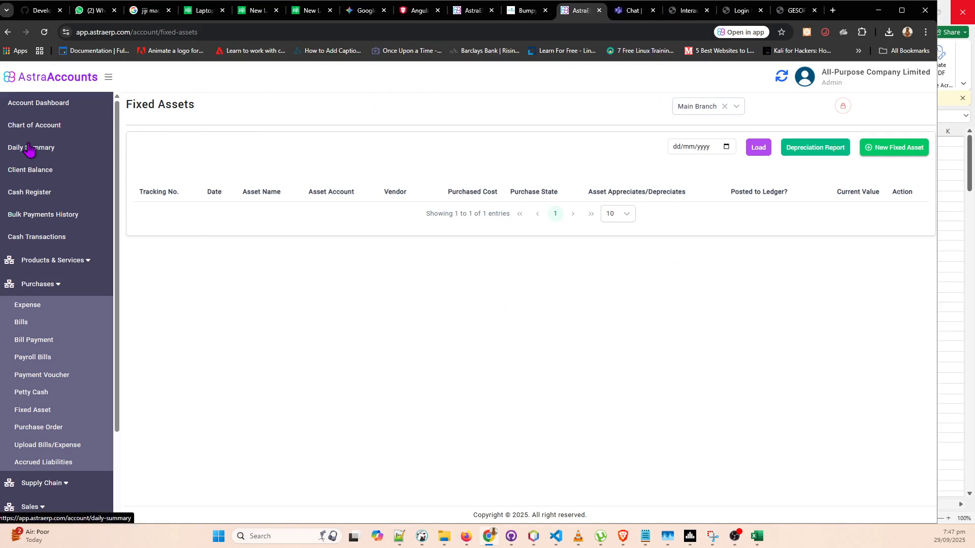
{"action": "right_click", "coordinate": [23, 125]}
{"action": "left_click", "coordinate": [65, 134]}
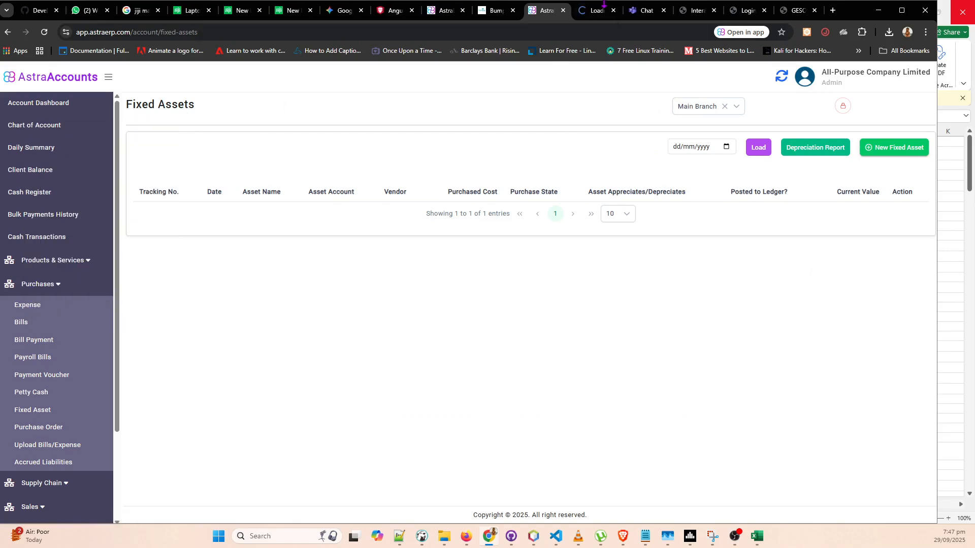
{"action": "left_click", "coordinate": [595, 10]}
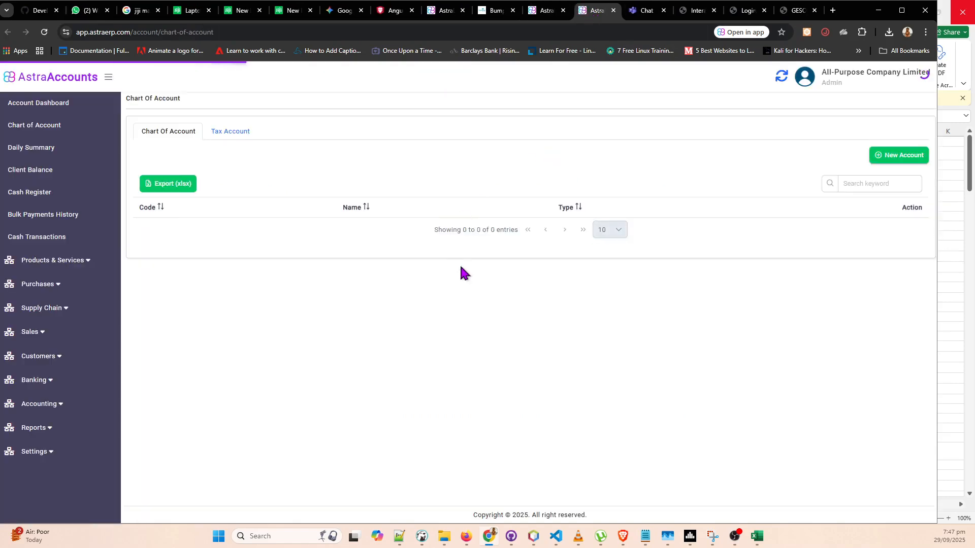
- Start a new account and name it "Property, Plants and Equipments"
{"action": "left_click", "coordinate": [886, 156]}
{"action": "left_click", "coordinate": [436, 175]}
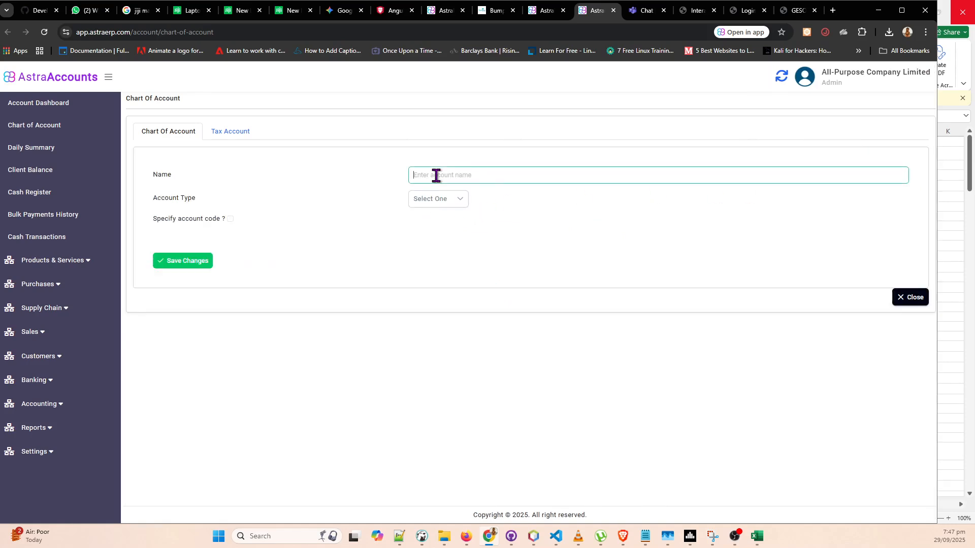
{"action": "type", "text": "Prope"}
{"action": "type", "text": "landt"}
{"action": "key", "text": "BackSpace"}
{"action": "key", "text": "BackSpace"}
{"action": "type", "text": "ts and Equipments"}
- Set the new account's type to Fixed Assets
{"action": "left_click", "coordinate": [424, 209]}
{"action": "scroll", "coordinate": [447, 284], "scroll_direction": "down", "scroll_amount": 4}
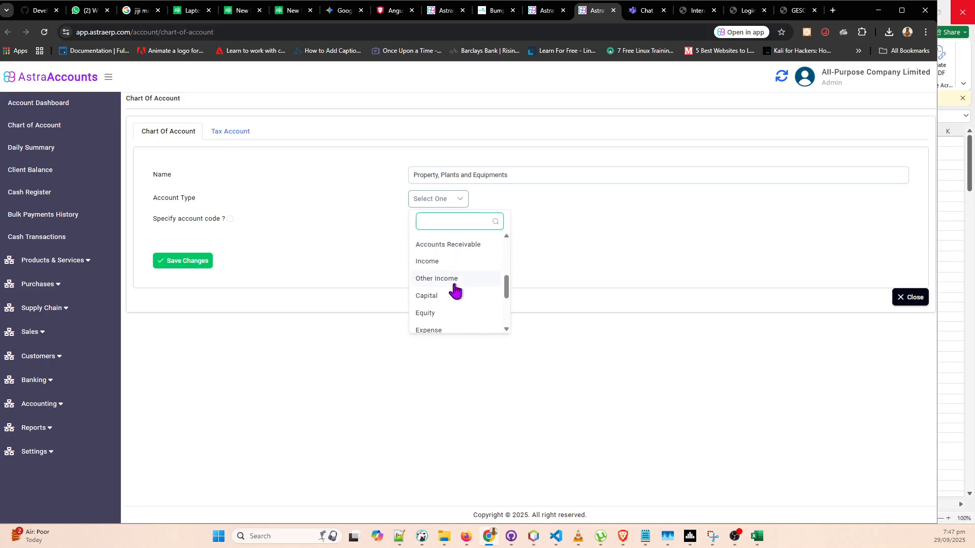
{"action": "scroll", "coordinate": [435, 305], "scroll_direction": "up", "scroll_amount": 3}
{"action": "left_click", "coordinate": [441, 243]}
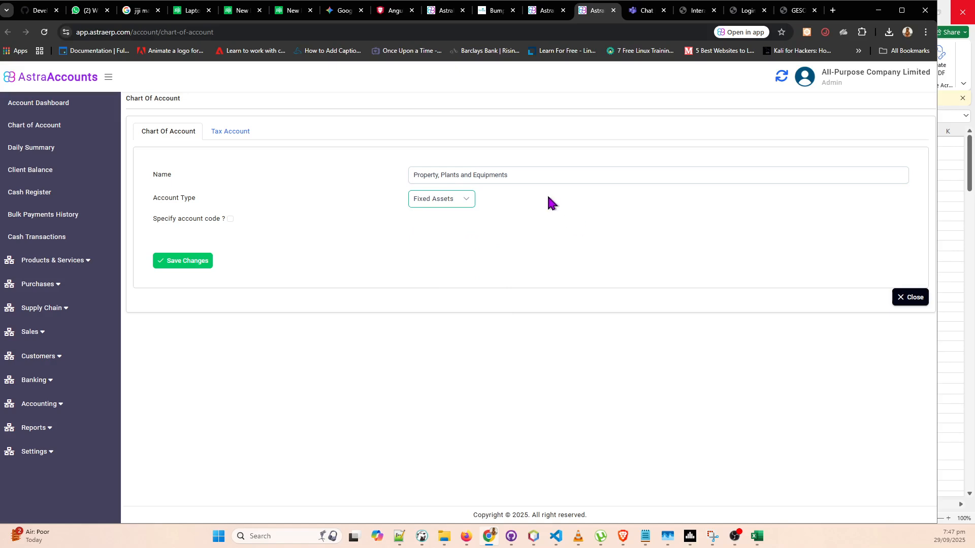
- Try the account names "Land Asset", "Equipment" and "Cars and Vehi" in the new account form, then return to the account list
{"action": "triple_click", "coordinate": [549, 175]}
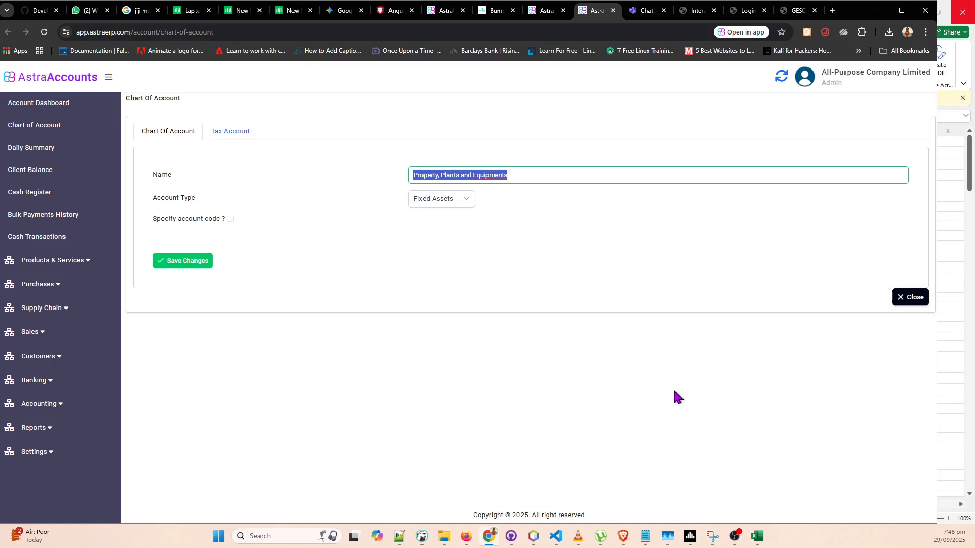
{"action": "type", "text": "Land Asset"}
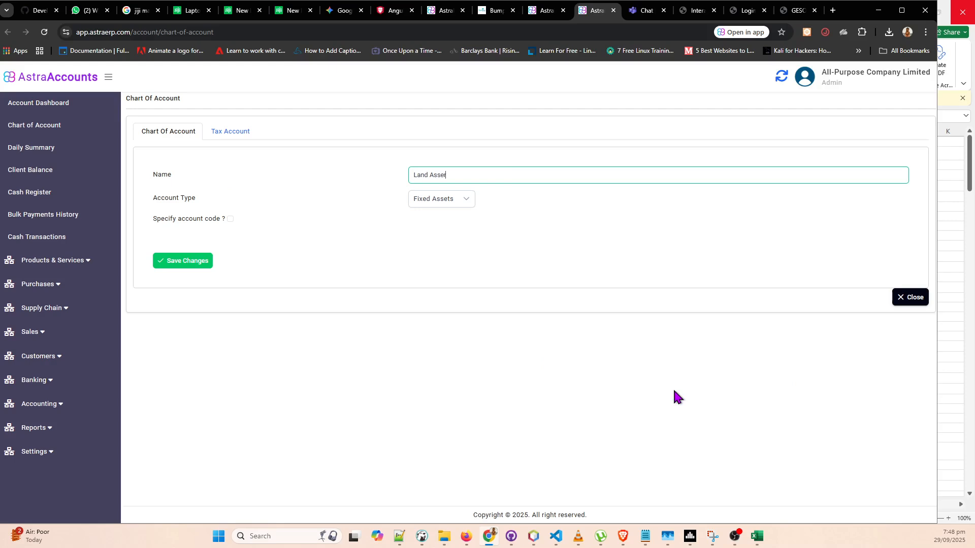
{"action": "key", "text": "ctrl+a"}
{"action": "type", "text": "Equipment"}
{"action": "key", "text": "ctrl+a"}
{"action": "type", "text": "Cars and Veh"}
{"action": "left_click", "coordinate": [440, 200]}
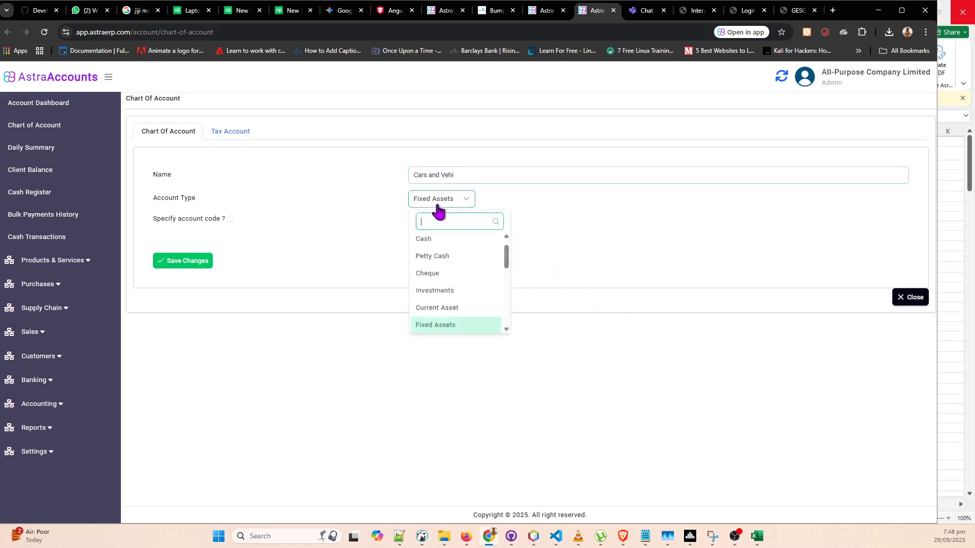
{"action": "left_click", "coordinate": [583, 215]}
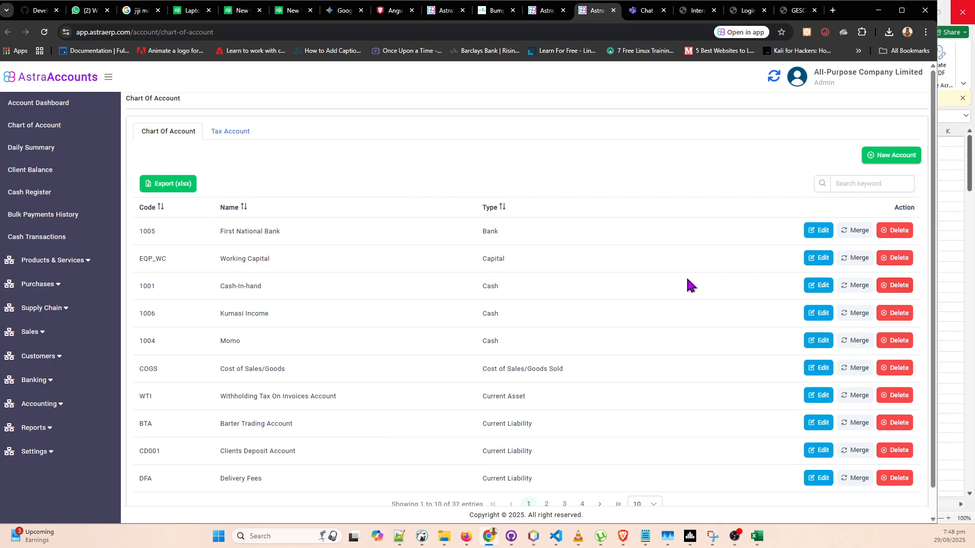
- Return to the Fixed Assets page under Purchases and start a new fixed asset record
{"action": "left_click", "coordinate": [539, 11]}
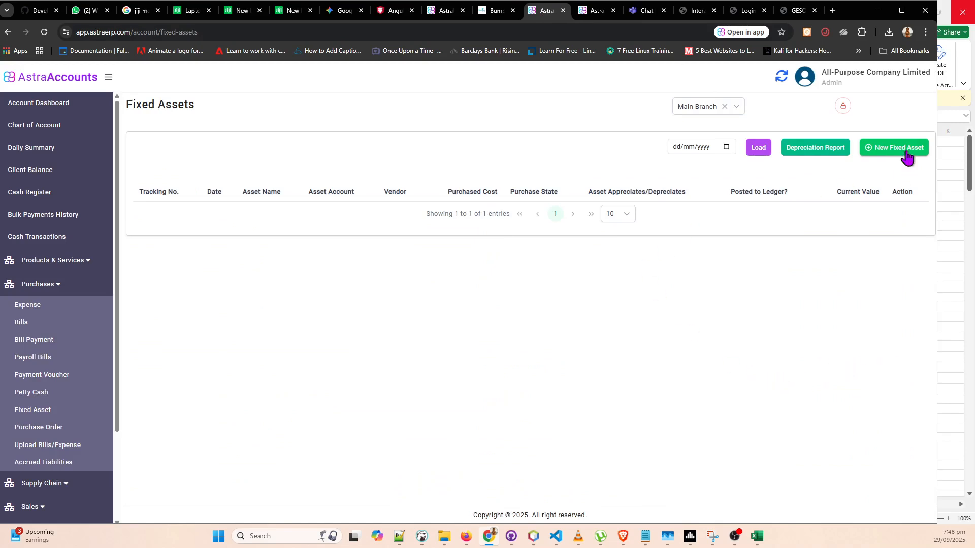
{"action": "double_click", "coordinate": [40, 286]}
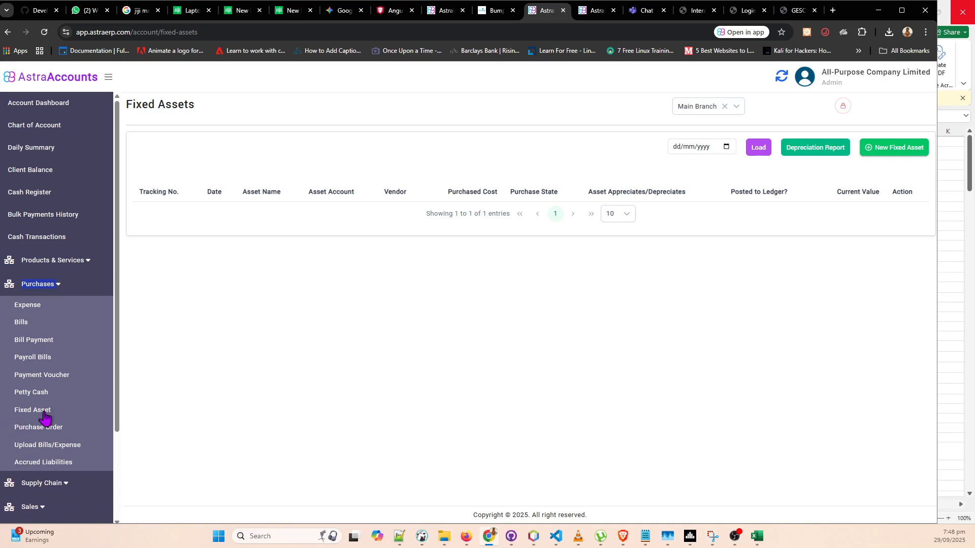
{"action": "left_click", "coordinate": [900, 148]}
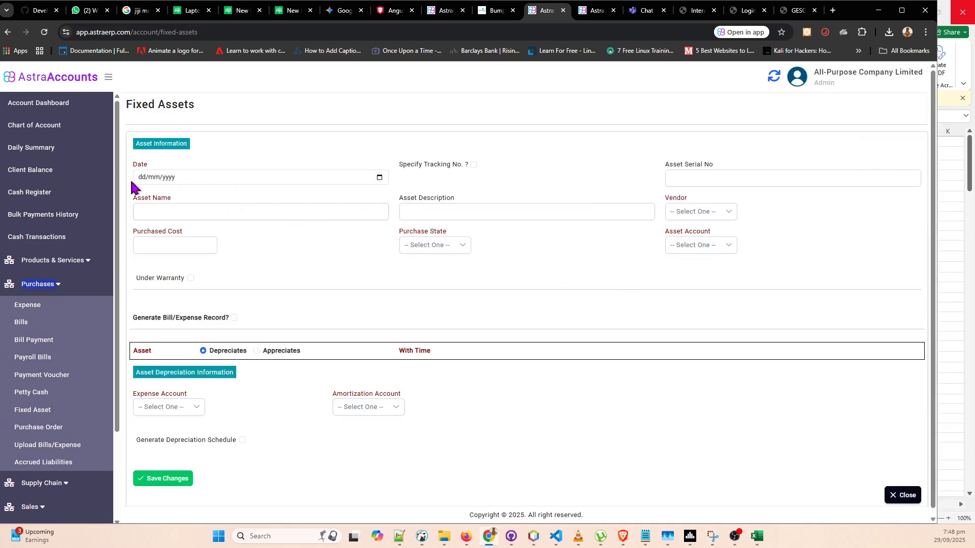
{"action": "left_click", "coordinate": [279, 136]}
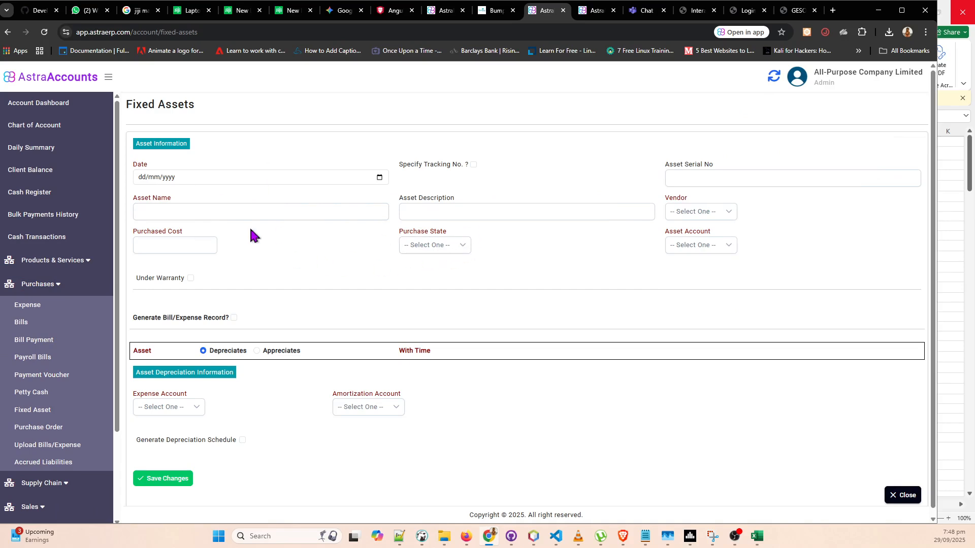
- Check the test steps in the Excel sheet, then set the new fixed asset's date to 01/01/2025
{"action": "left_click", "coordinate": [380, 178]}
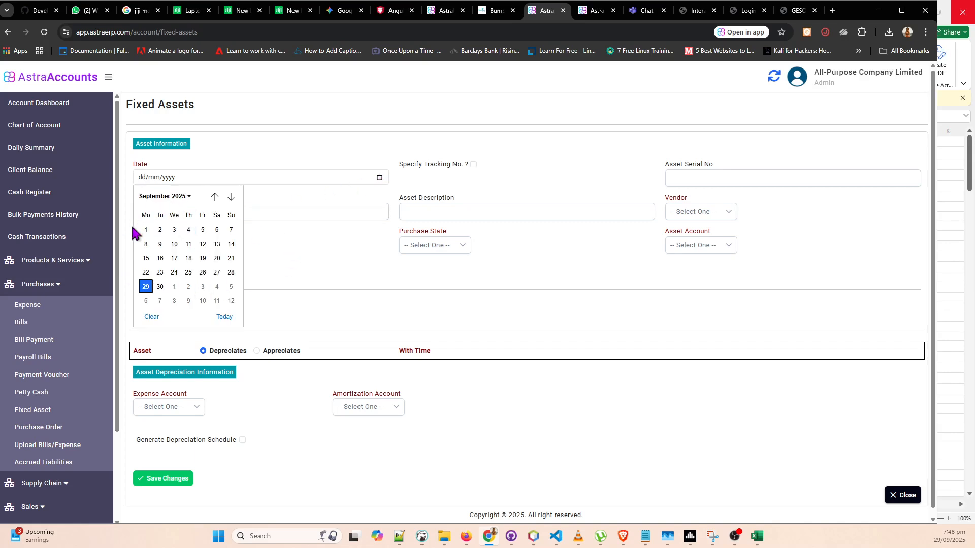
{"action": "left_click", "coordinate": [173, 197]}
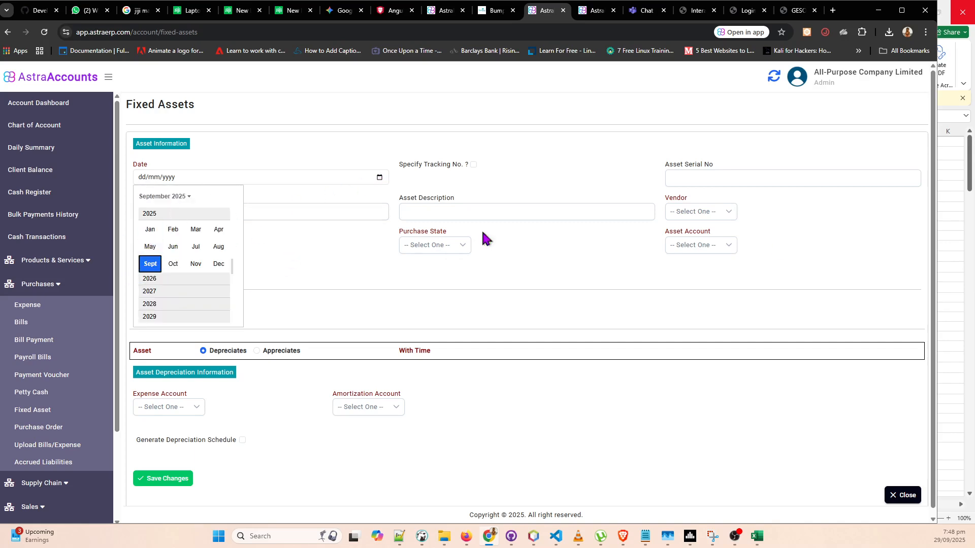
{"action": "key", "text": "alt+Tab"}
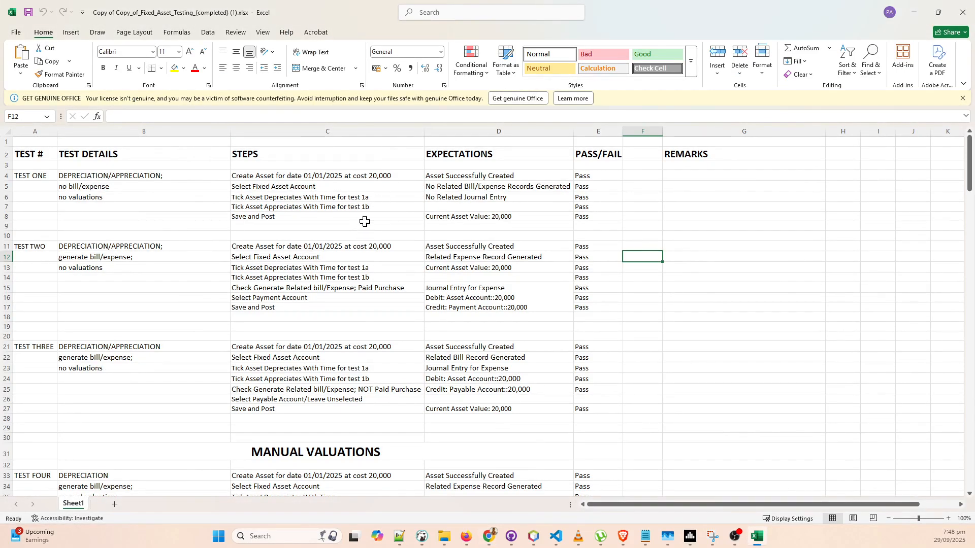
{"action": "key", "text": "alt+Tab"}
{"action": "left_click", "coordinate": [315, 177]}
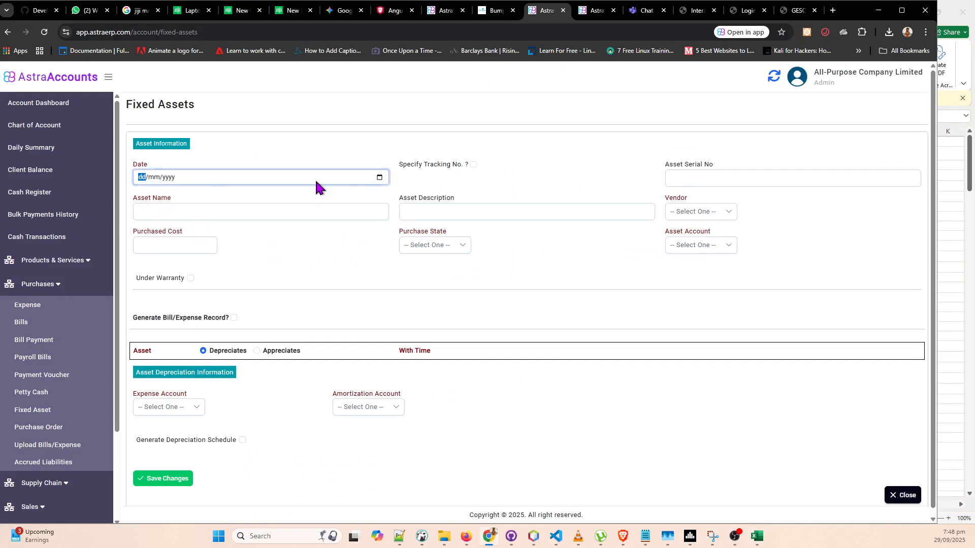
{"action": "type", "text": "01/01/2025"}
{"action": "left_click", "coordinate": [404, 126]}
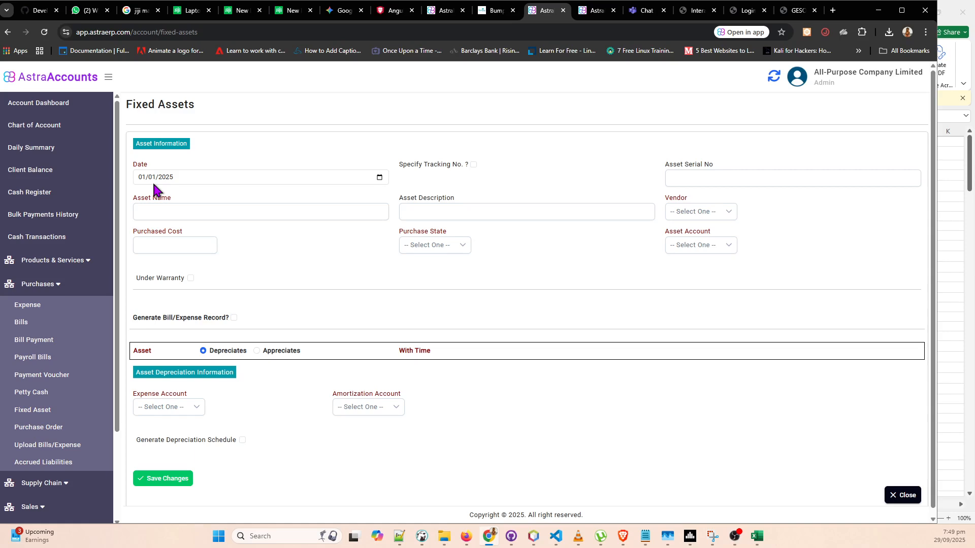
- Try the option to specify a tracking number for the asset, switch it off again, and go to the serial number
{"action": "left_click", "coordinate": [319, 213]}
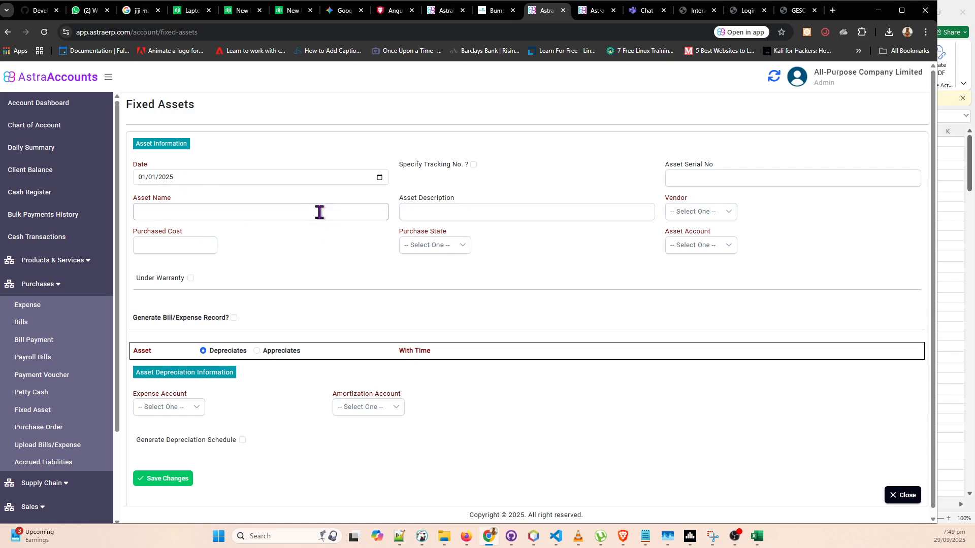
{"action": "left_click", "coordinate": [474, 165]}
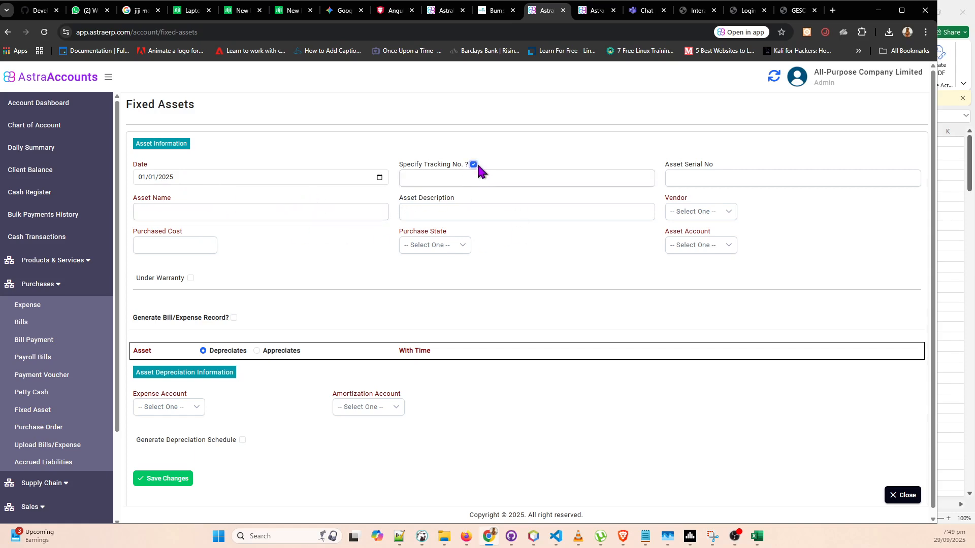
{"action": "left_click", "coordinate": [476, 165]}
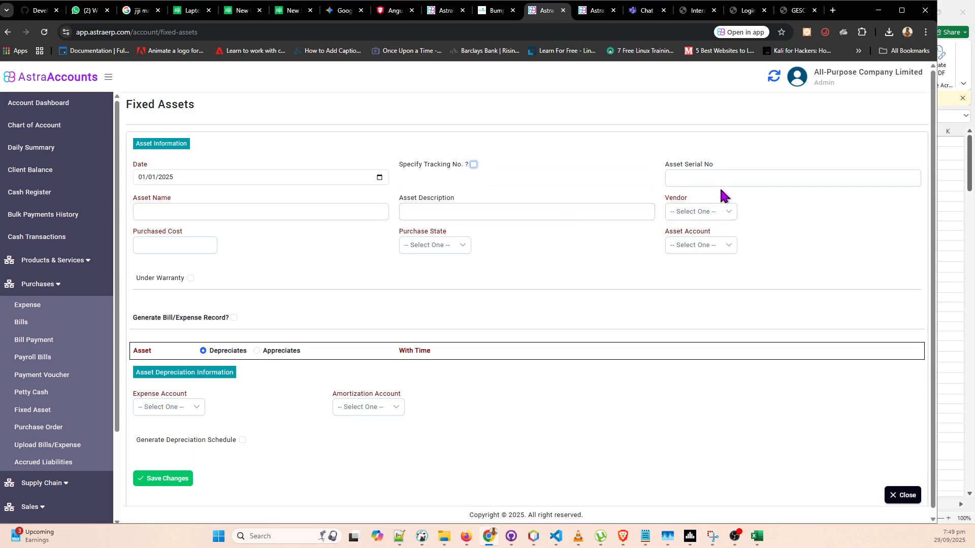
{"action": "left_click", "coordinate": [755, 175]}
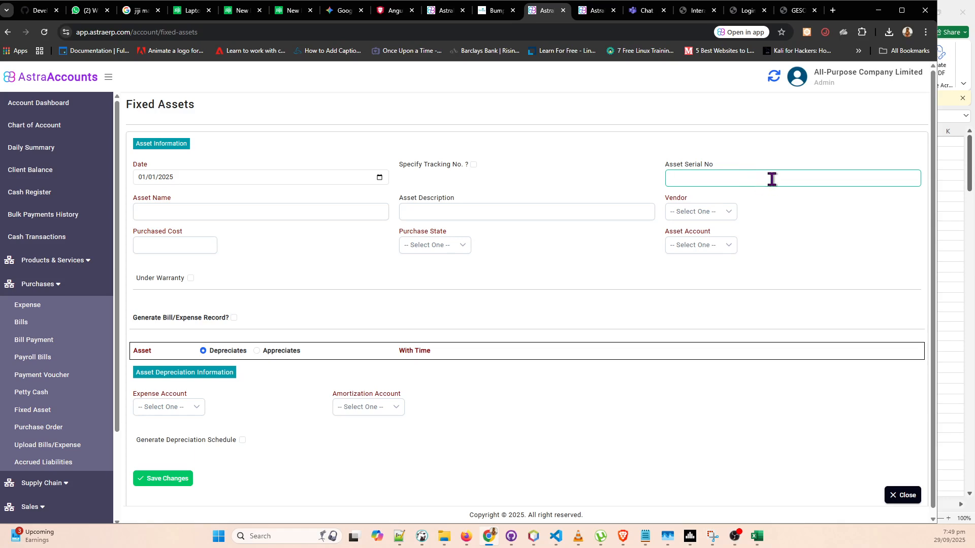
- Name the asset "Dell G16 Laptop" and describe it as "Laptop"
{"action": "left_click", "coordinate": [255, 210]}
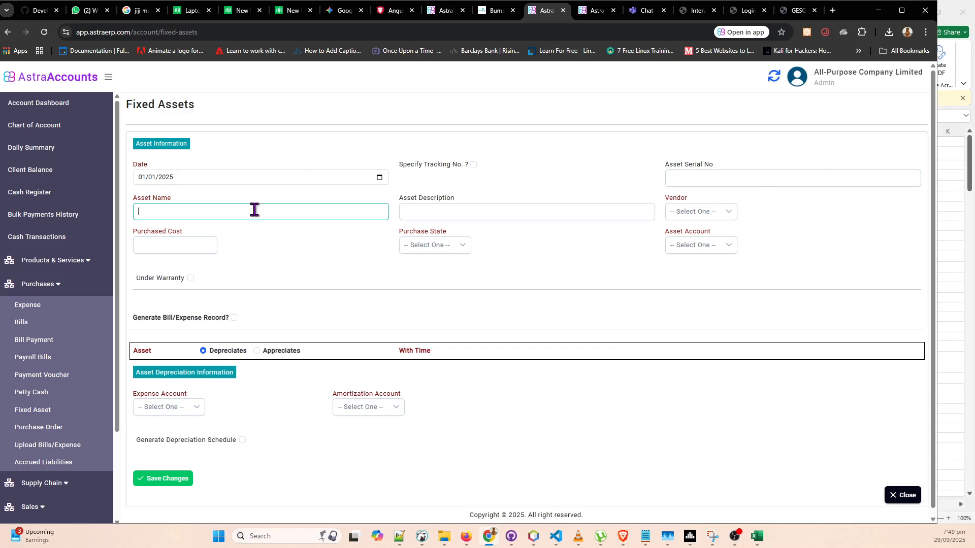
{"action": "type", "text": "Del"}
{"action": "type", "text": "l G16 Lapt"}
{"action": "type", "text": "i"}
{"action": "type", "text": "op"}
{"action": "key", "text": "Tab"}
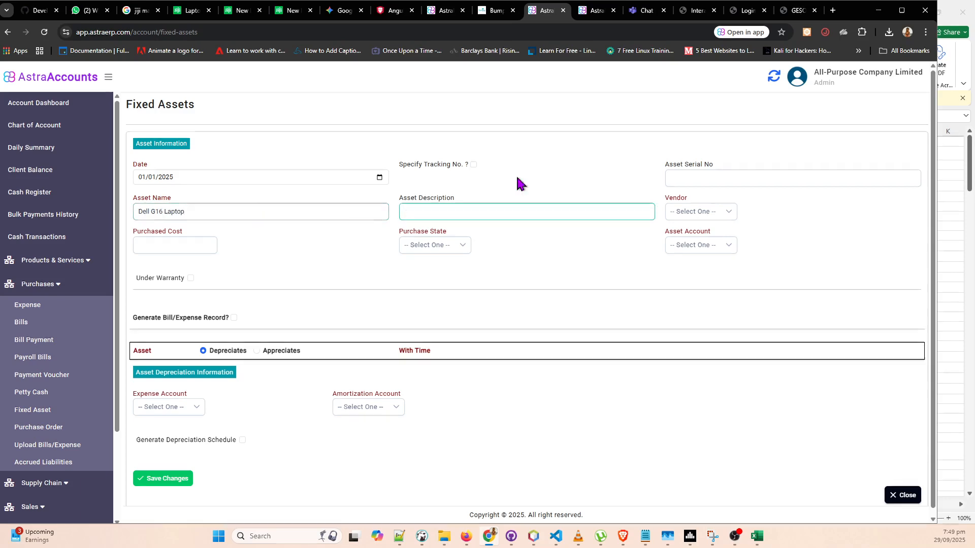
{"action": "type", "text": "Laptop"}
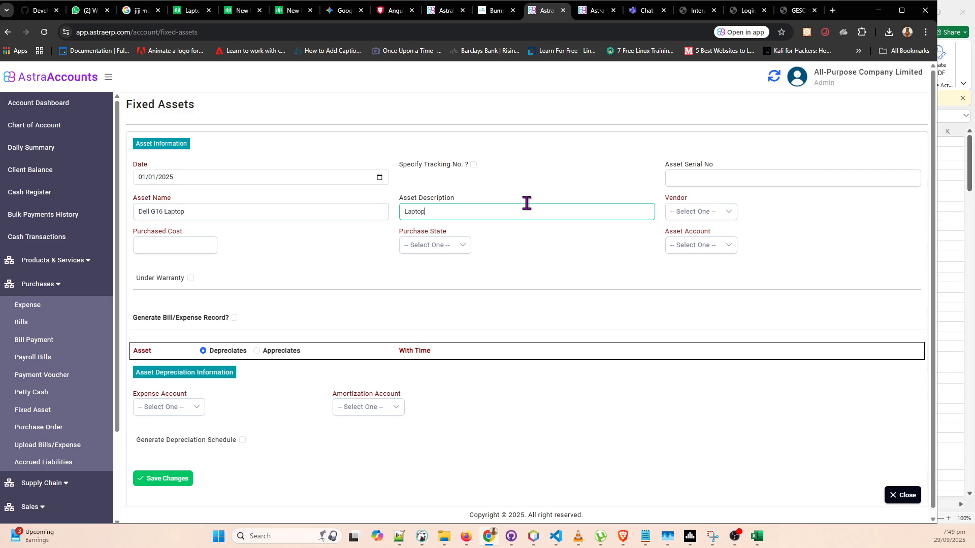
- Choose General Supplier as the asset's vendor and enter a purchased cost of 20,000.00
{"action": "left_click", "coordinate": [696, 214]}
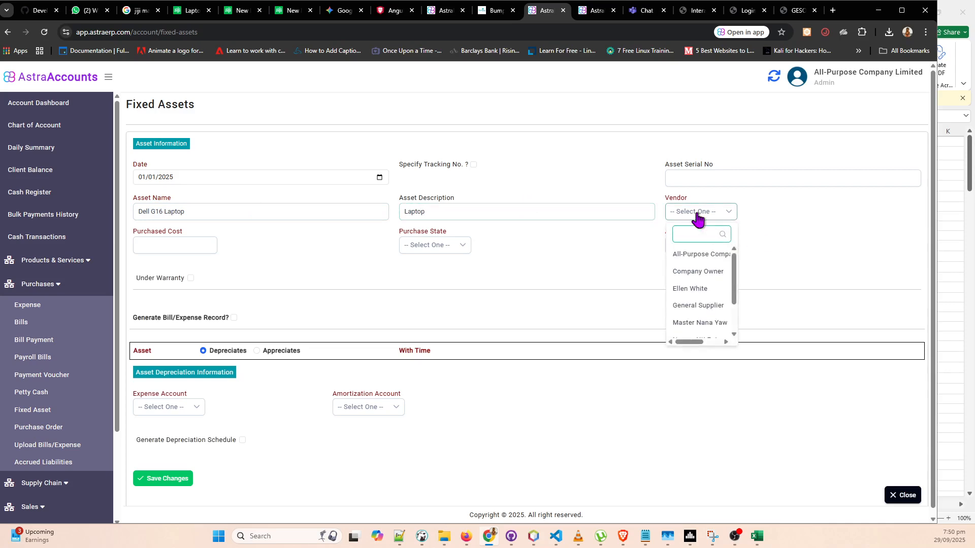
{"action": "scroll", "coordinate": [731, 320], "scroll_direction": "down", "scroll_amount": 2}
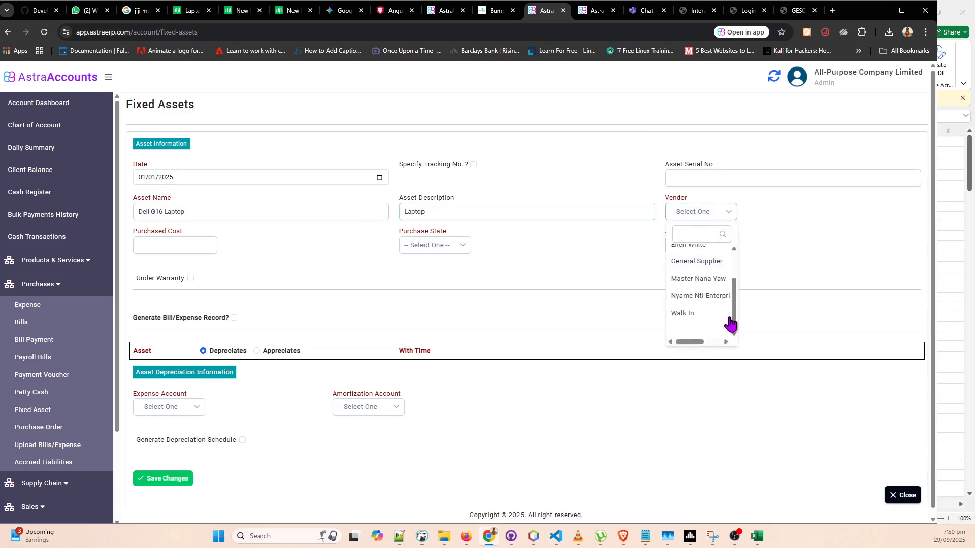
{"action": "scroll", "coordinate": [736, 305], "scroll_direction": "up", "scroll_amount": 2}
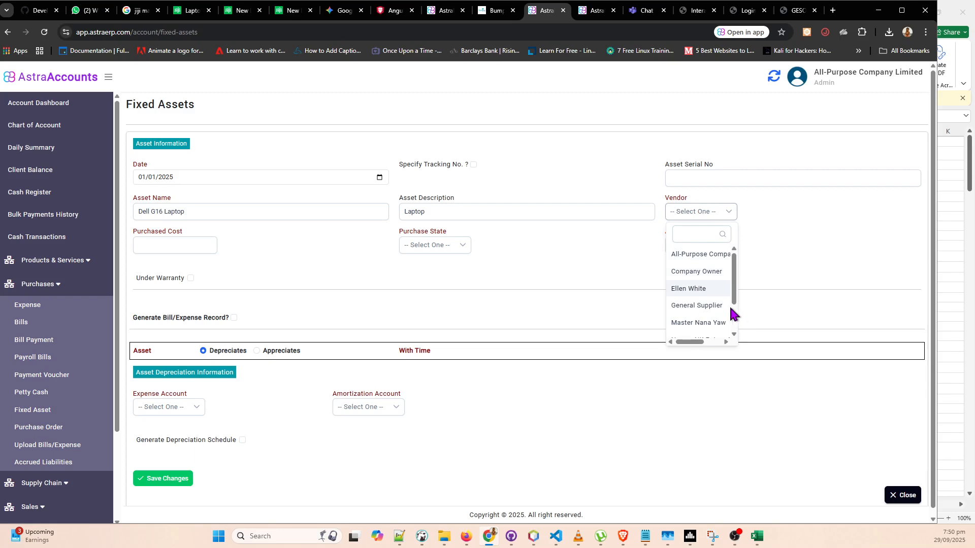
{"action": "scroll", "coordinate": [733, 330], "scroll_direction": "down", "scroll_amount": 2}
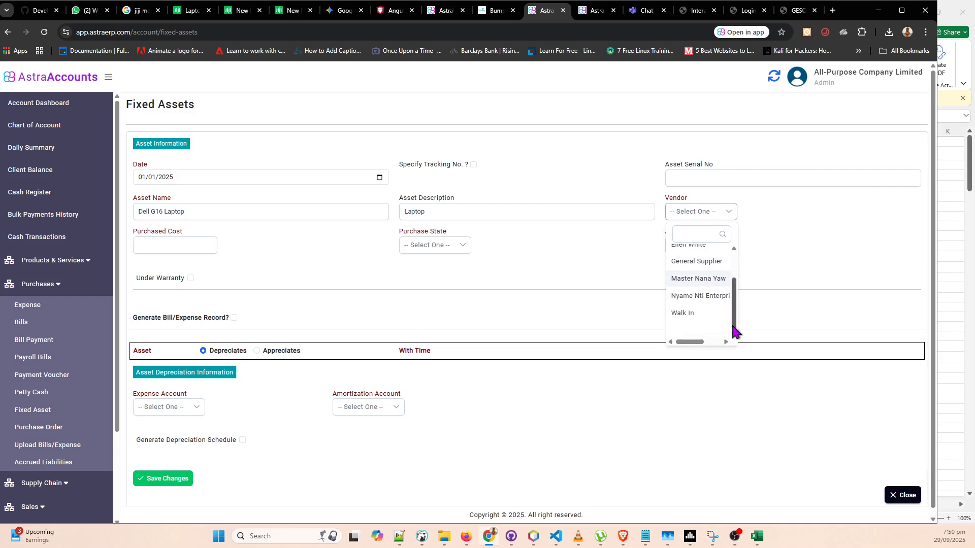
{"action": "left_click", "coordinate": [696, 261]}
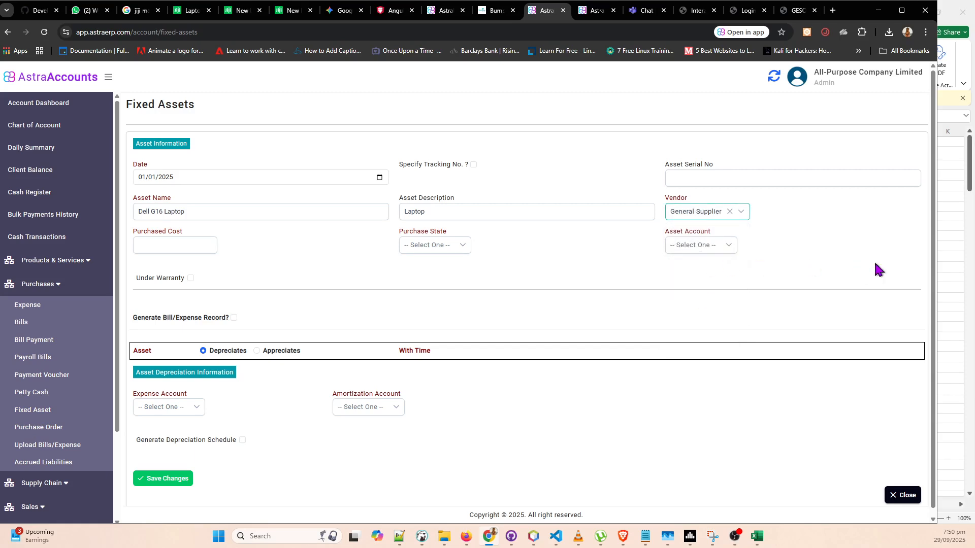
{"action": "left_click", "coordinate": [215, 247]}
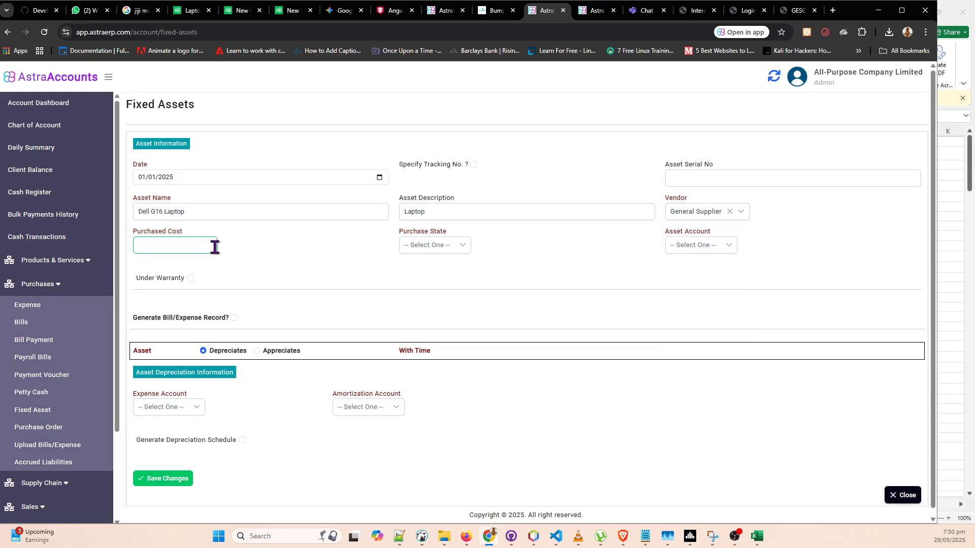
{"action": "type", "text": "200000.00"}
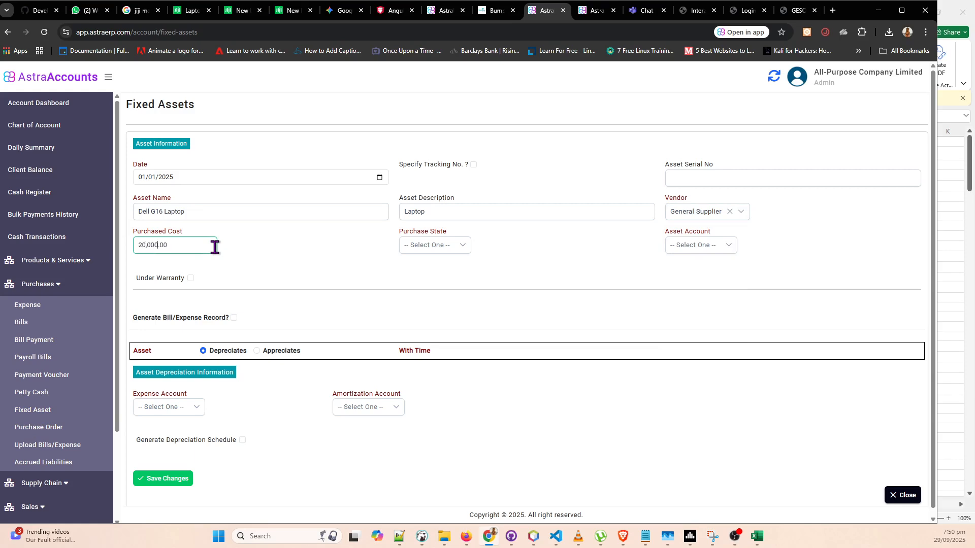
- Set the purchase state to New Item and the asset account to "Property, plants and equipment"
{"action": "left_click", "coordinate": [451, 245]}
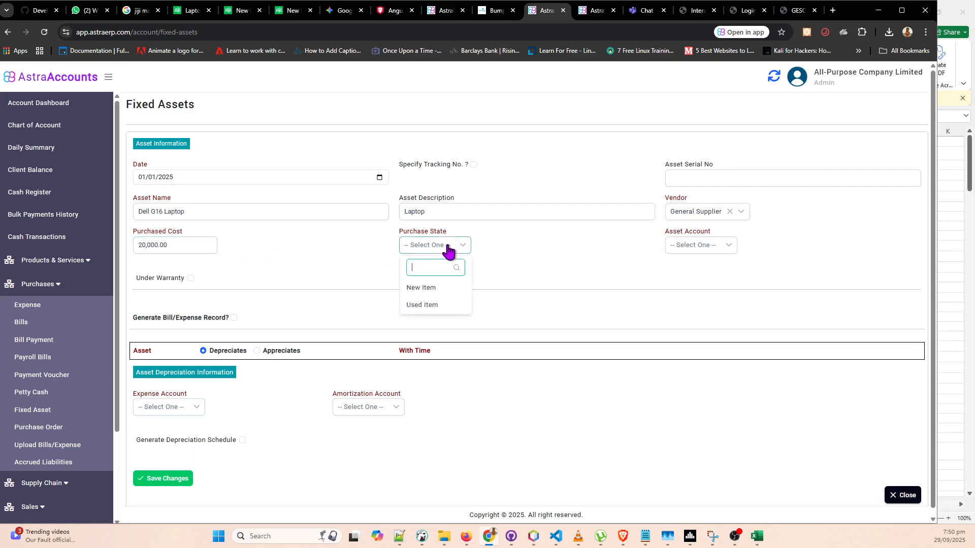
{"action": "left_click", "coordinate": [433, 285]}
{"action": "left_click", "coordinate": [718, 246]}
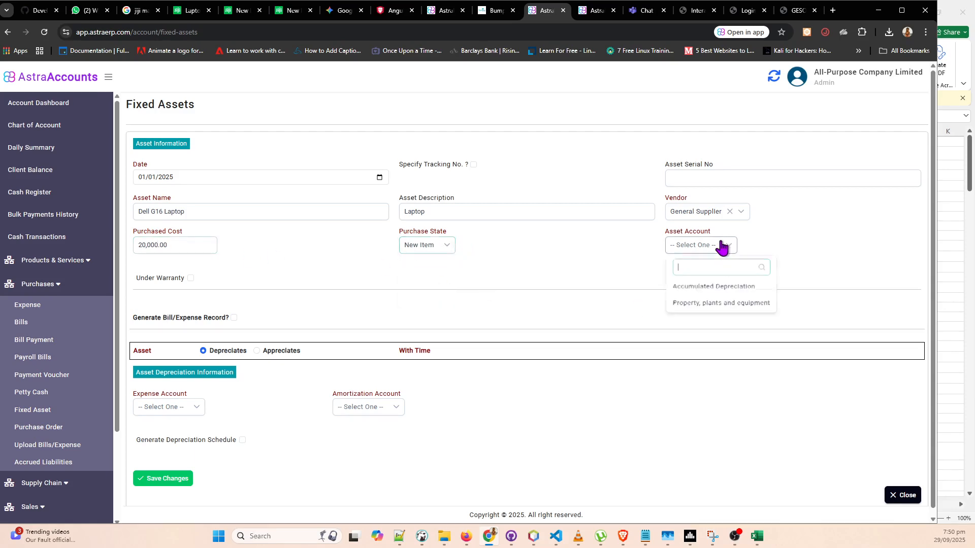
{"action": "left_click", "coordinate": [722, 305]}
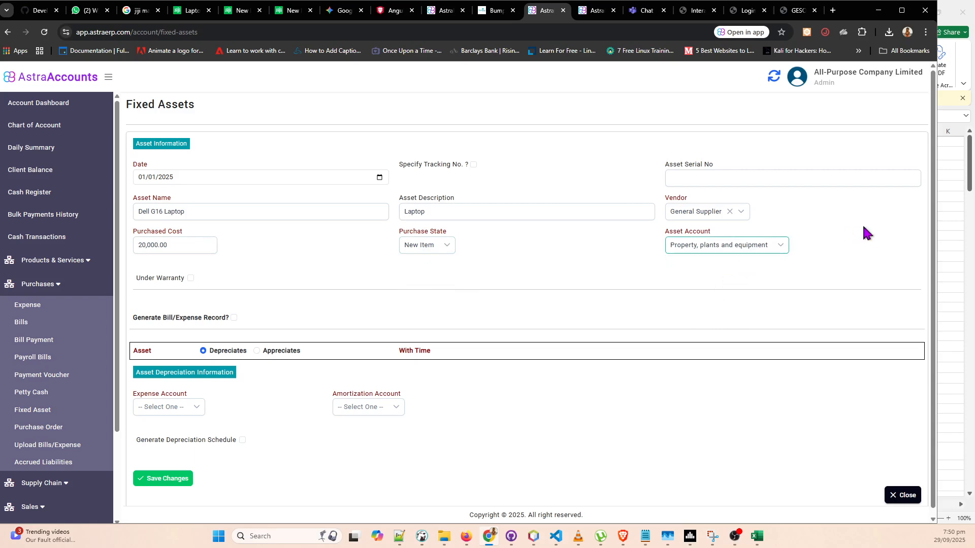
- Try the Under Warranty option to show its warranty expiration date, then switch it off again
{"action": "scroll", "coordinate": [323, 337], "scroll_direction": "down", "scroll_amount": 1}
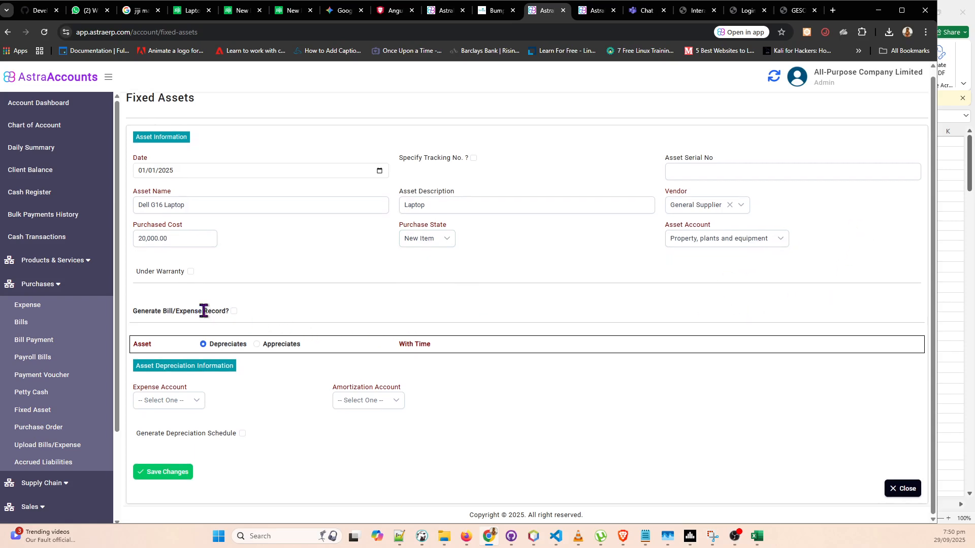
{"action": "left_click", "coordinate": [191, 272]}
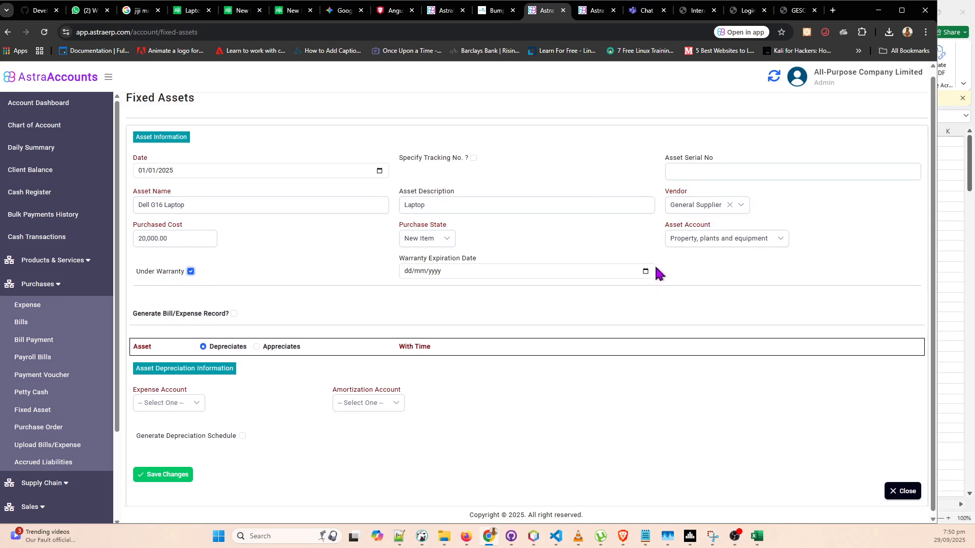
{"action": "left_click", "coordinate": [191, 272]}
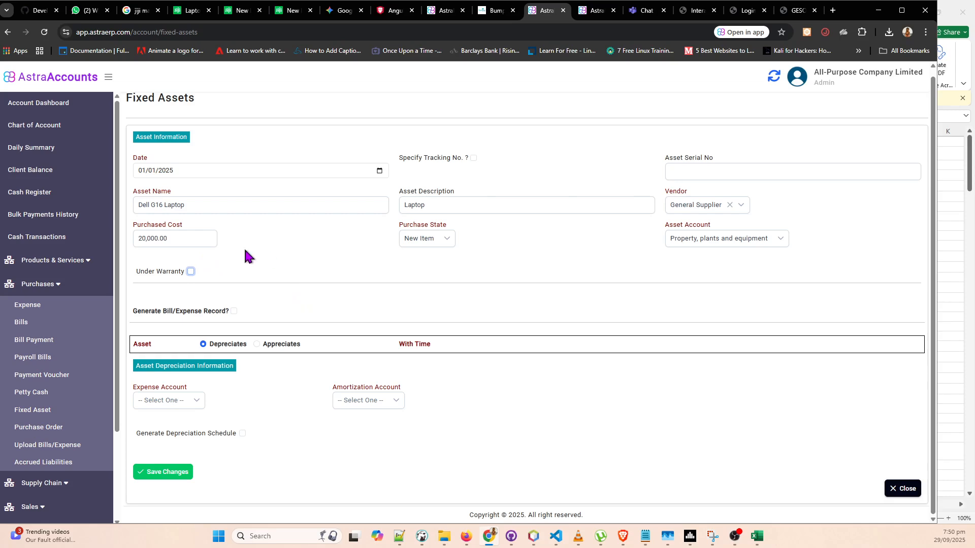
- View the Expense records under Purchases in the other AstraAccounts browser tab, then return to the fixed asset form
{"action": "left_click", "coordinate": [602, 14]}
{"action": "left_click", "coordinate": [39, 283]}
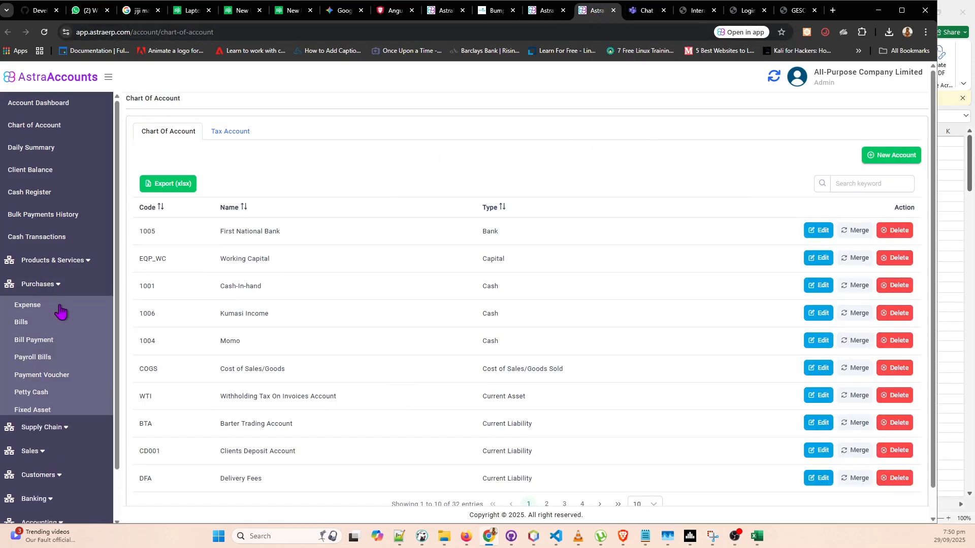
{"action": "left_click", "coordinate": [32, 306]}
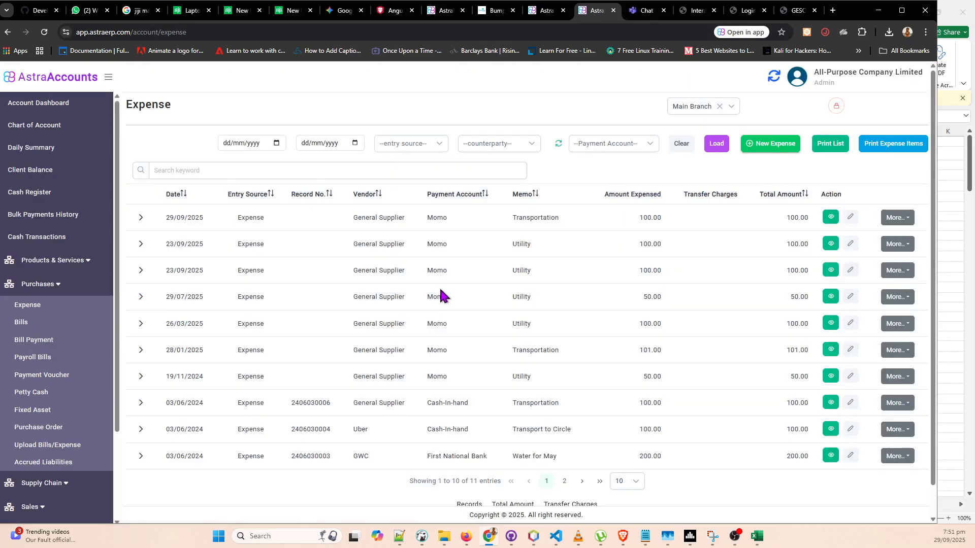
{"action": "left_click", "coordinate": [537, 14]}
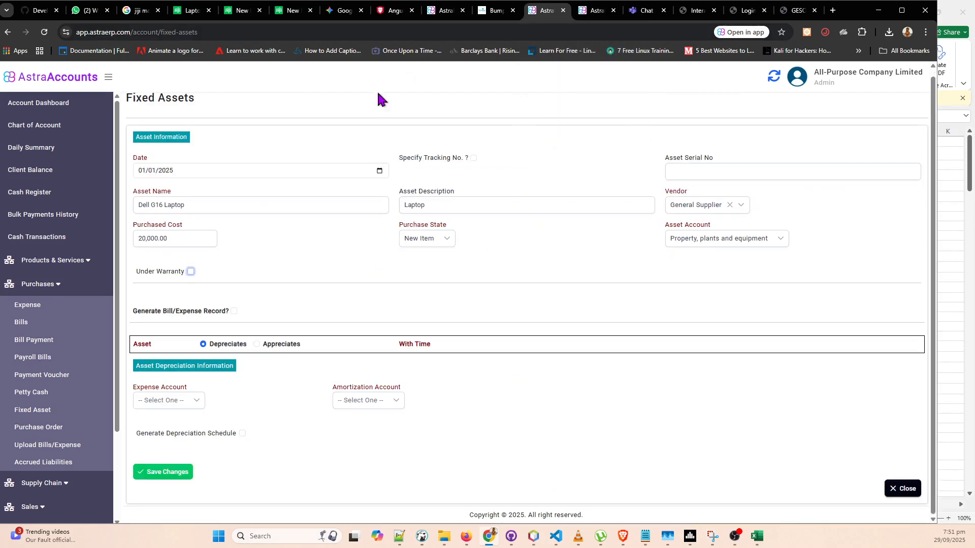
- Try the option to generate a related bill/expense record, switch it off, and go back to the Expense records
{"action": "left_click", "coordinate": [234, 312]}
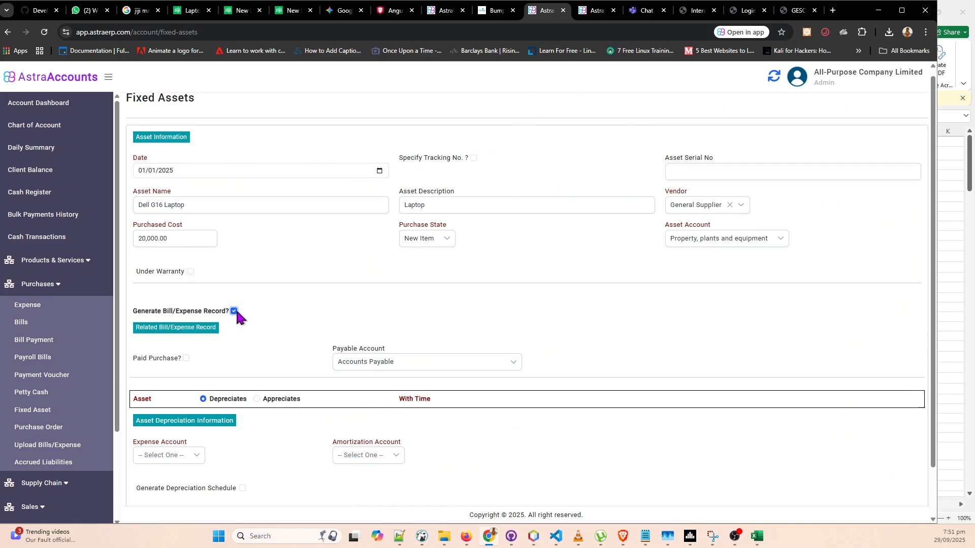
{"action": "left_click", "coordinate": [234, 312]}
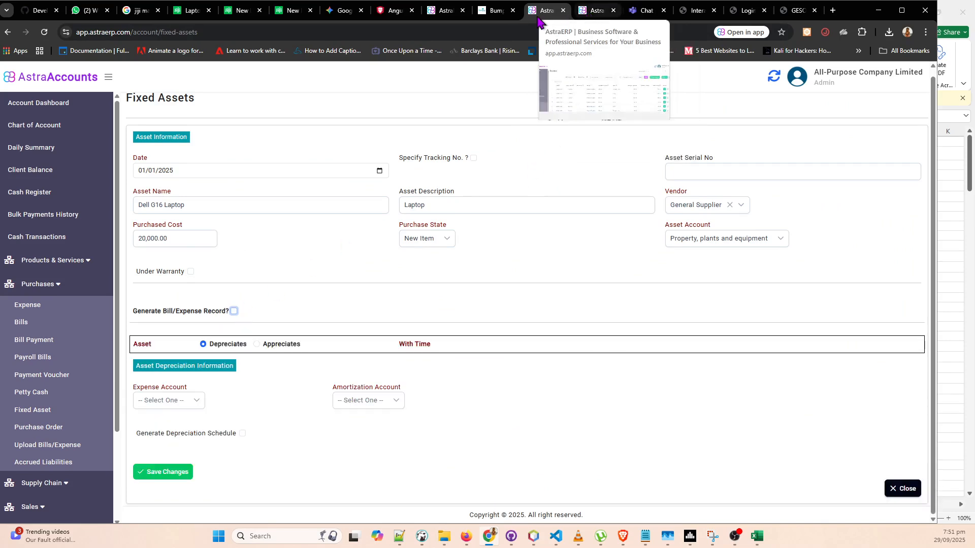
{"action": "left_click", "coordinate": [590, 14]}
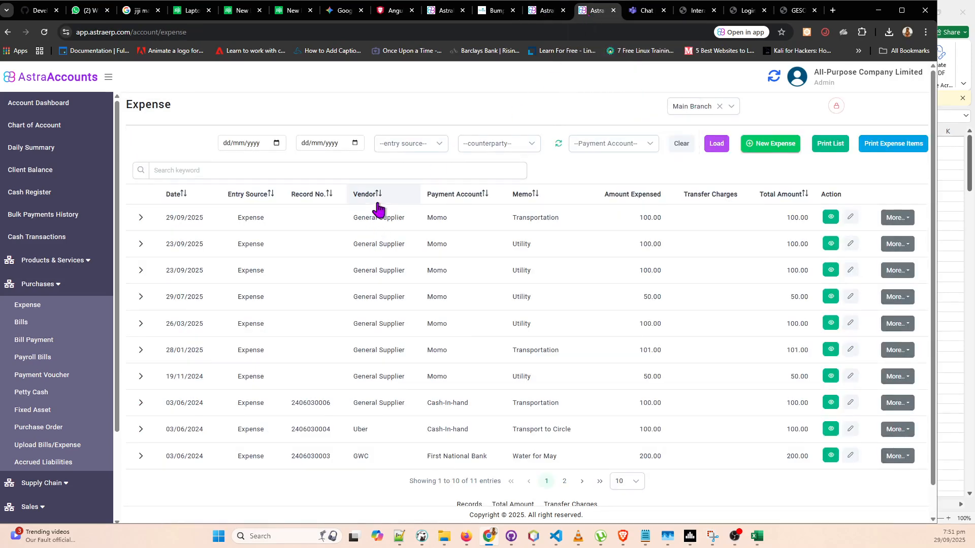
- Return to the fixed asset form for the Dell G16 Laptop and enable generating a related bill/expense record
{"action": "left_click", "coordinate": [550, 16]}
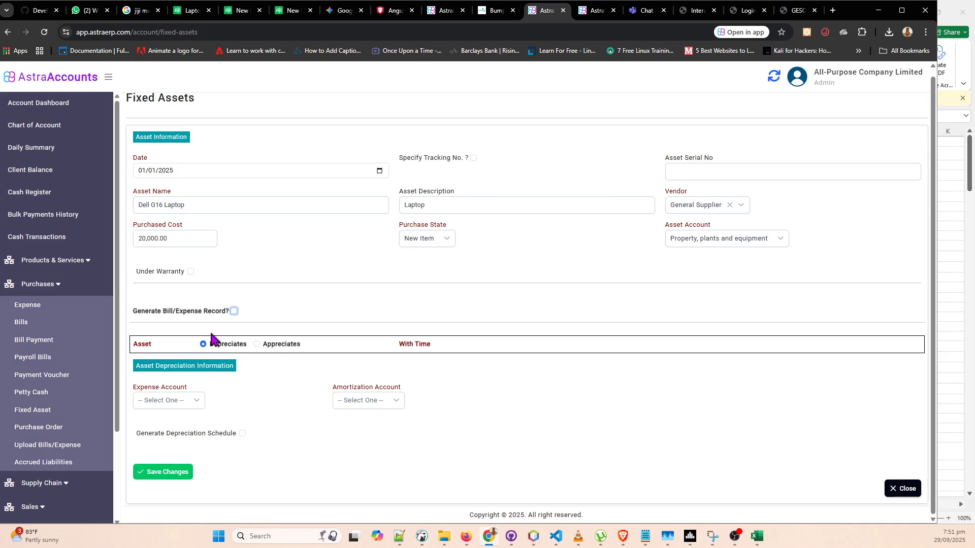
{"action": "left_click", "coordinate": [234, 311]}
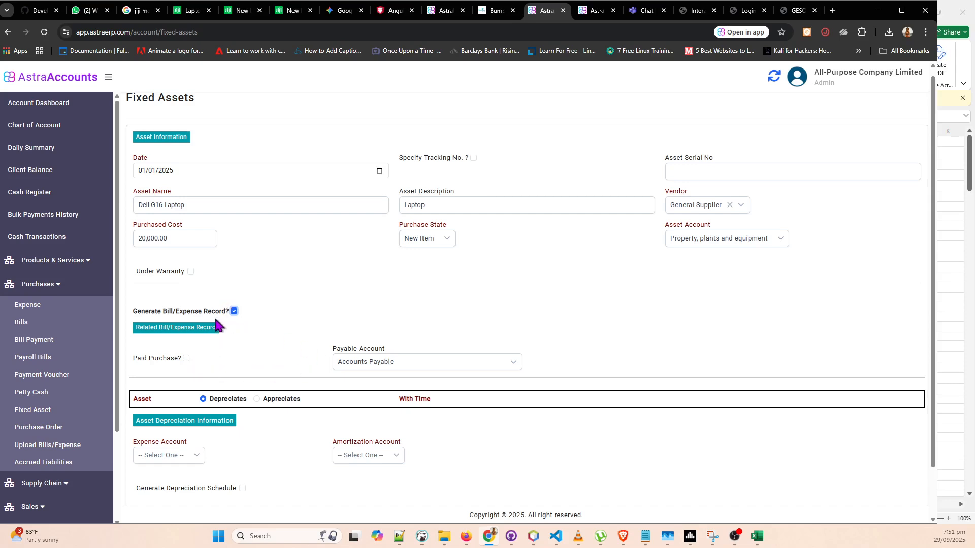
{"action": "left_click_drag", "start_coordinate": [133, 311], "coordinate": [163, 315]}
{"action": "left_click", "coordinate": [253, 323]}
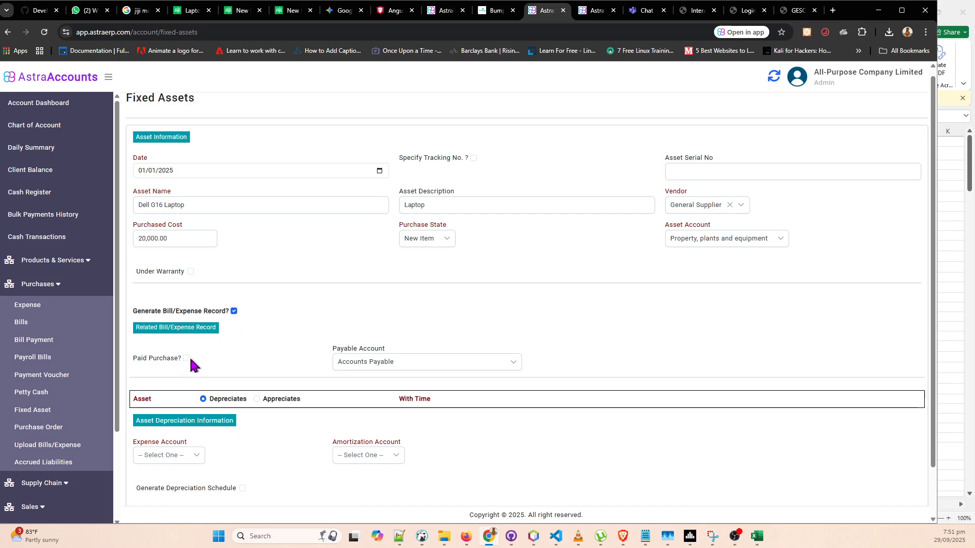
- Try the Paid Purchase option to compare its Payment Account field with the Payable Account field, then switch it off
{"action": "left_click_drag", "start_coordinate": [134, 358], "coordinate": [186, 364]}
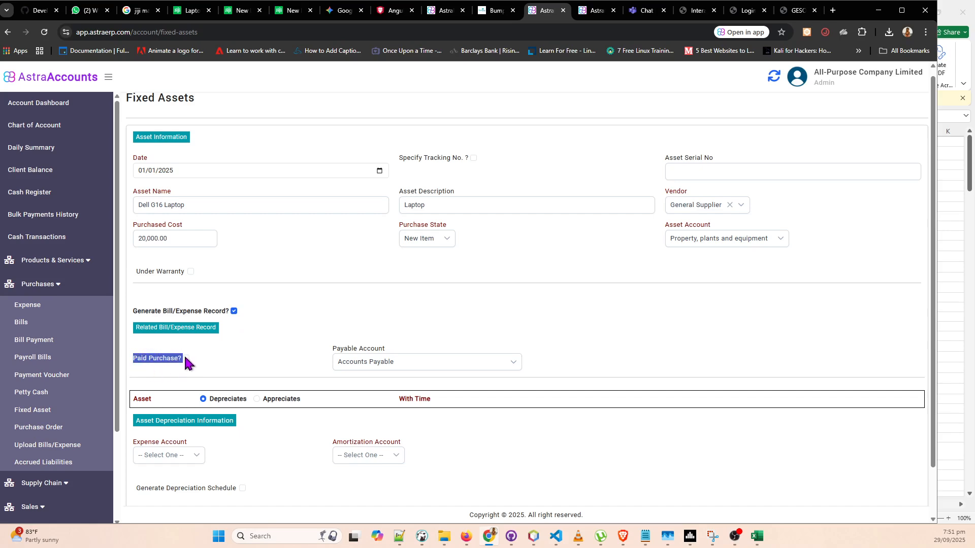
{"action": "left_click", "coordinate": [147, 364]}
{"action": "left_click", "coordinate": [186, 359]}
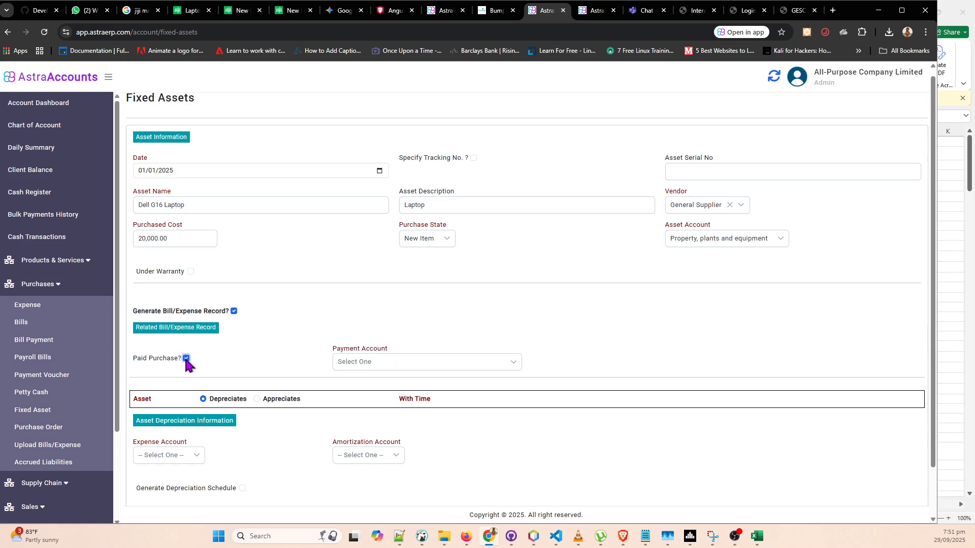
{"action": "left_click_drag", "start_coordinate": [332, 349], "coordinate": [404, 353]}
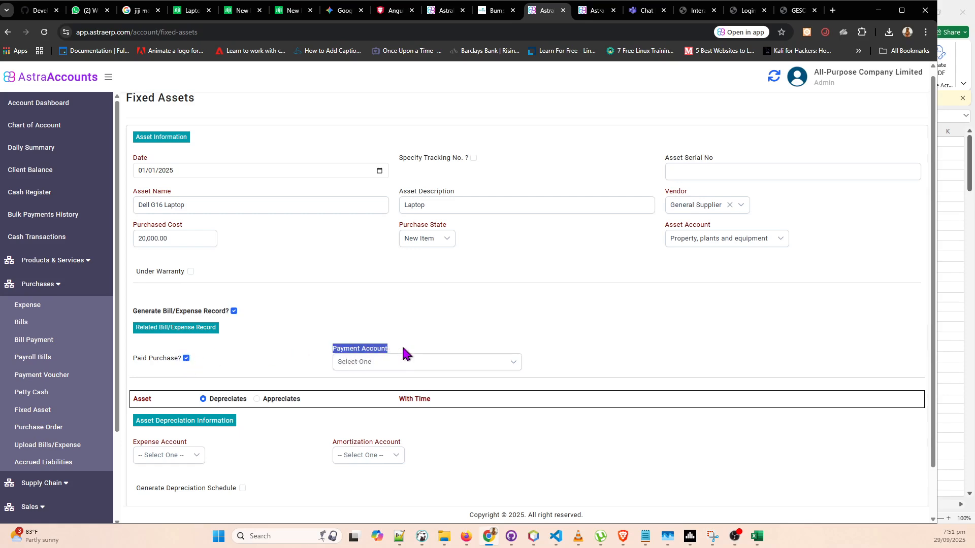
{"action": "left_click", "coordinate": [404, 353]}
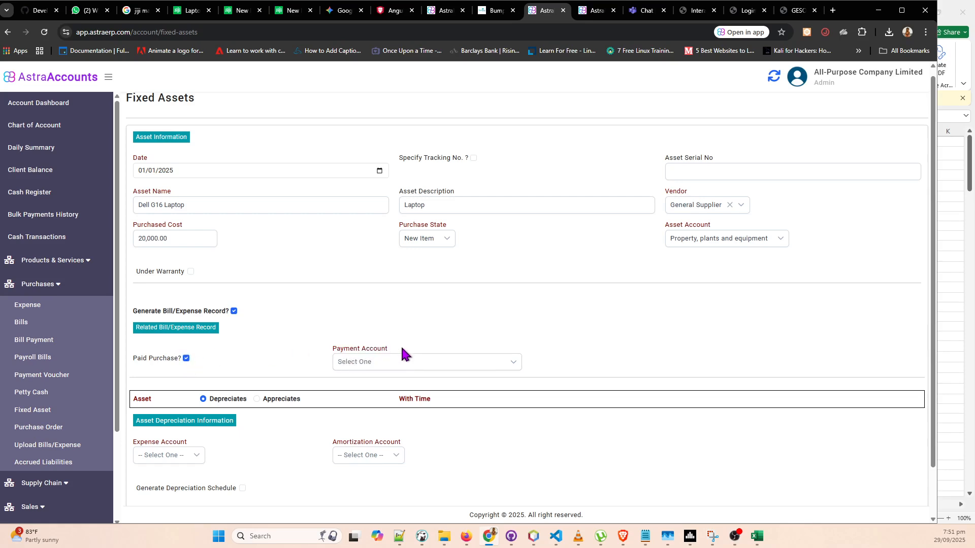
{"action": "left_click", "coordinate": [186, 358]}
{"action": "left_click_drag", "start_coordinate": [327, 351], "coordinate": [408, 354]}
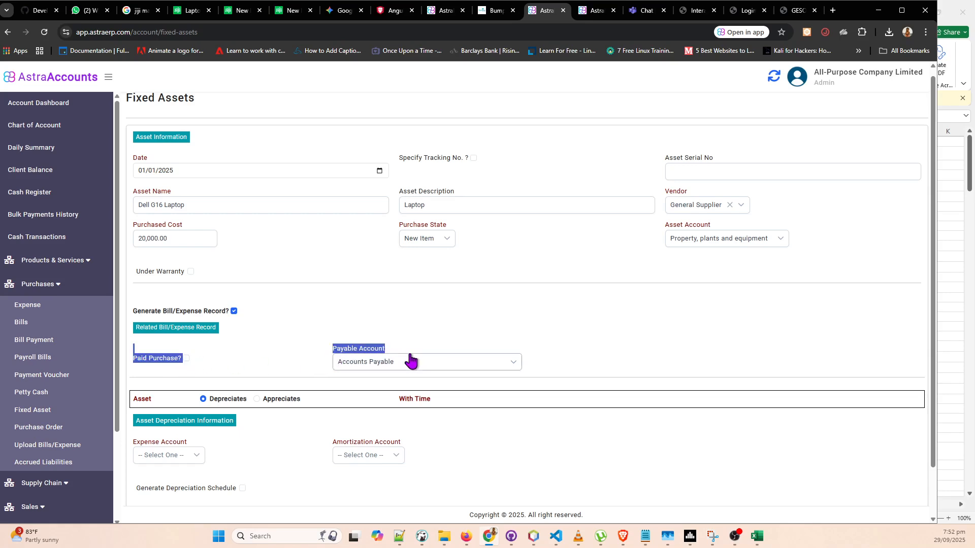
{"action": "left_click", "coordinate": [339, 331]}
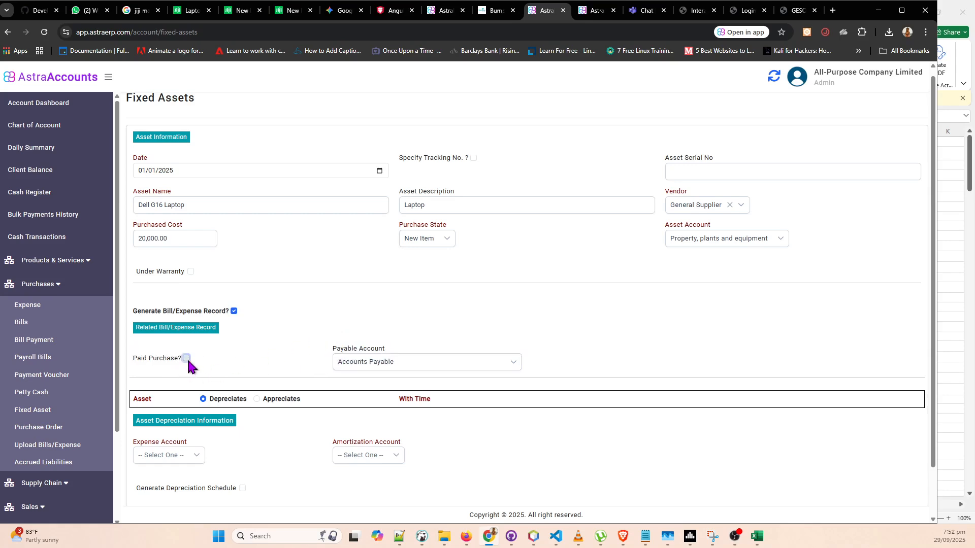
- Mark the purchase as paid to view the selectable payment accounts, then switch the option off without choosing one
{"action": "left_click", "coordinate": [186, 358]}
{"action": "left_click", "coordinate": [506, 362]}
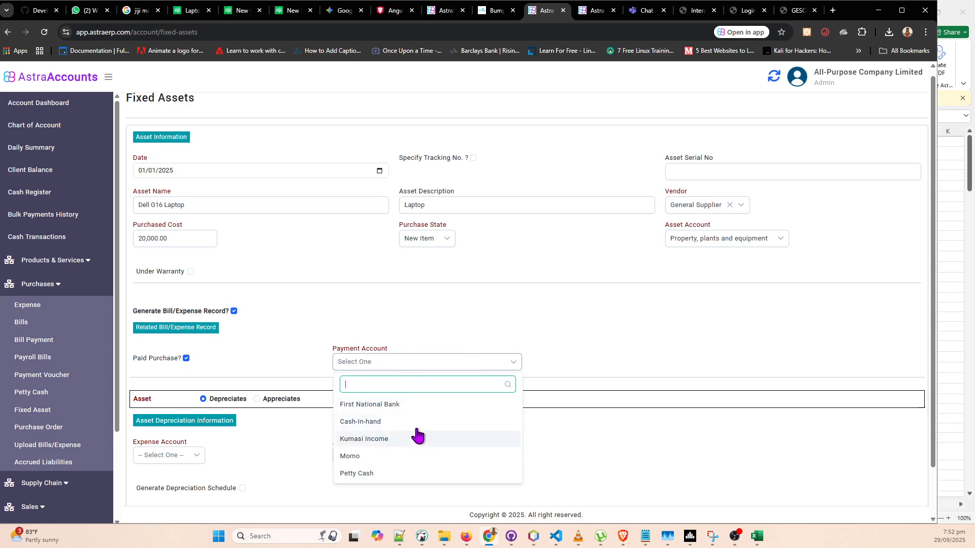
{"action": "left_click", "coordinate": [425, 318]}
{"action": "left_click", "coordinate": [186, 358]}
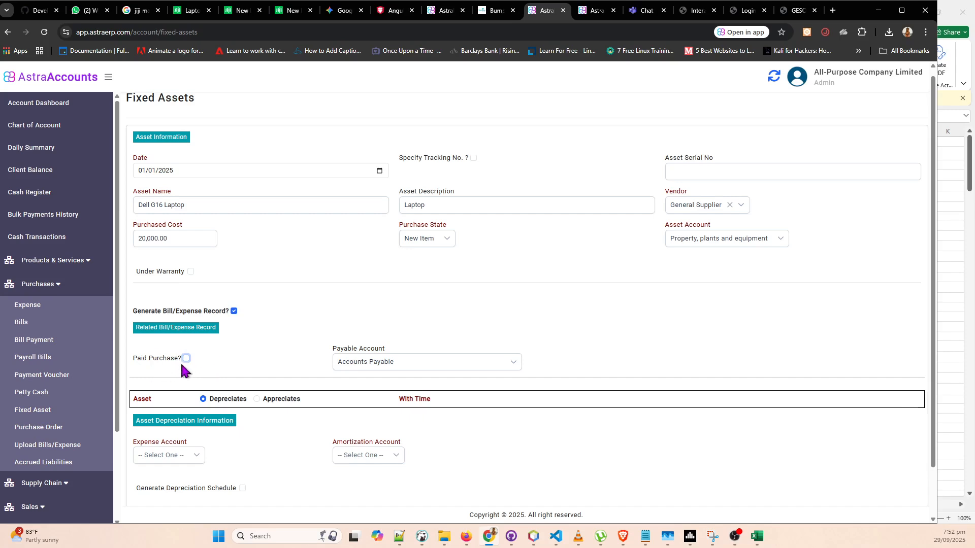
- Examine the payable accounts available for an unpaid purchase, leaving the selection as it is
{"action": "left_click", "coordinate": [365, 362]}
{"action": "left_click", "coordinate": [366, 362]}
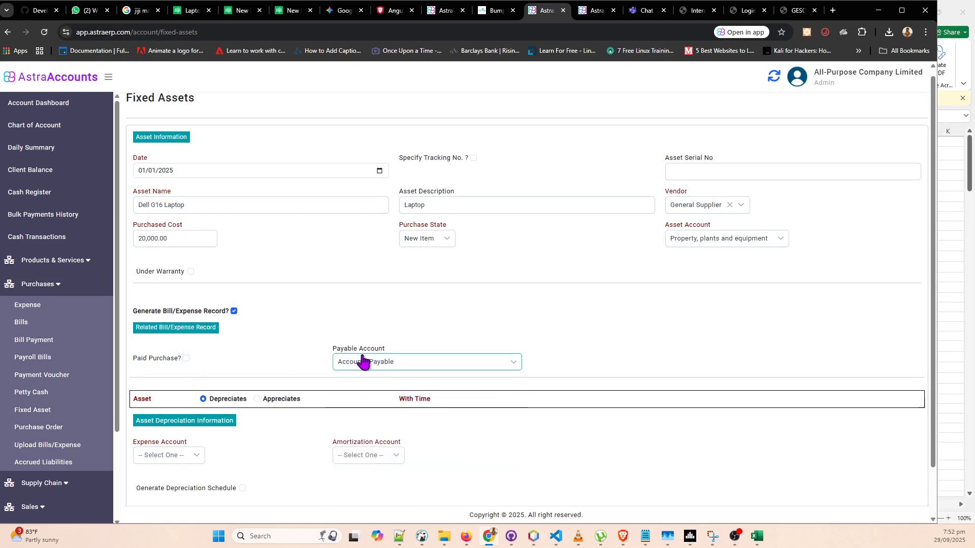
{"action": "left_click", "coordinate": [363, 361]}
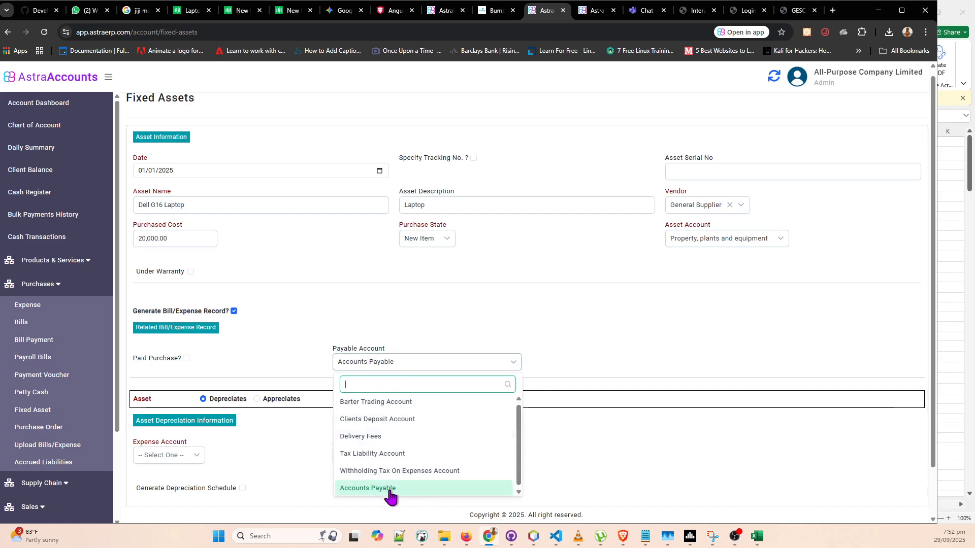
{"action": "left_click", "coordinate": [601, 315]}
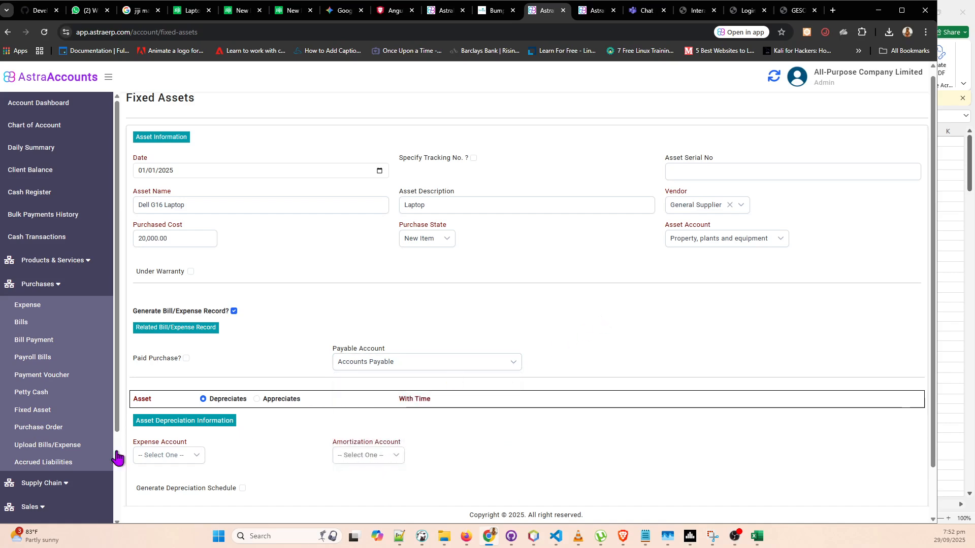
{"action": "left_click", "coordinate": [507, 364]}
{"action": "left_click", "coordinate": [510, 365]}
{"action": "left_click", "coordinate": [509, 364]}
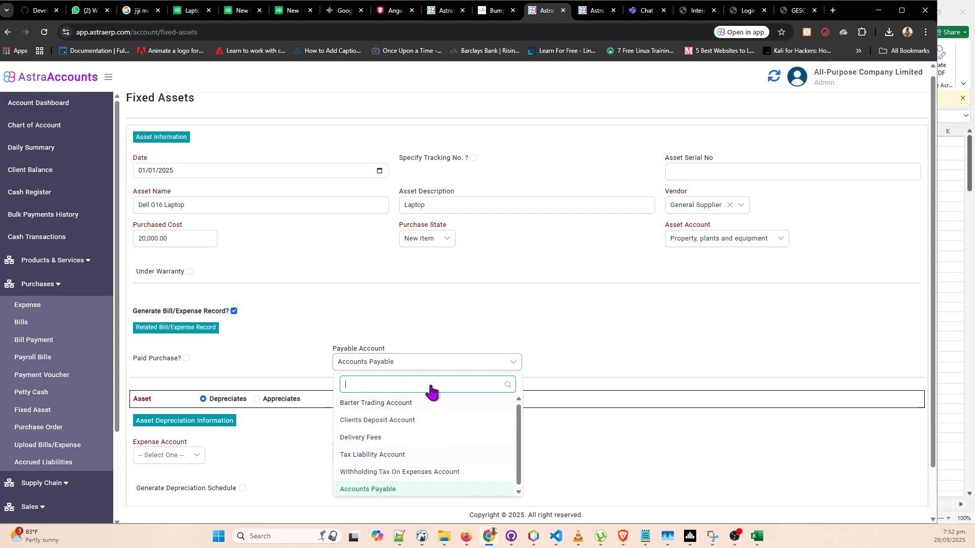
{"action": "left_click_drag", "start_coordinate": [635, 308], "coordinate": [638, 297]}
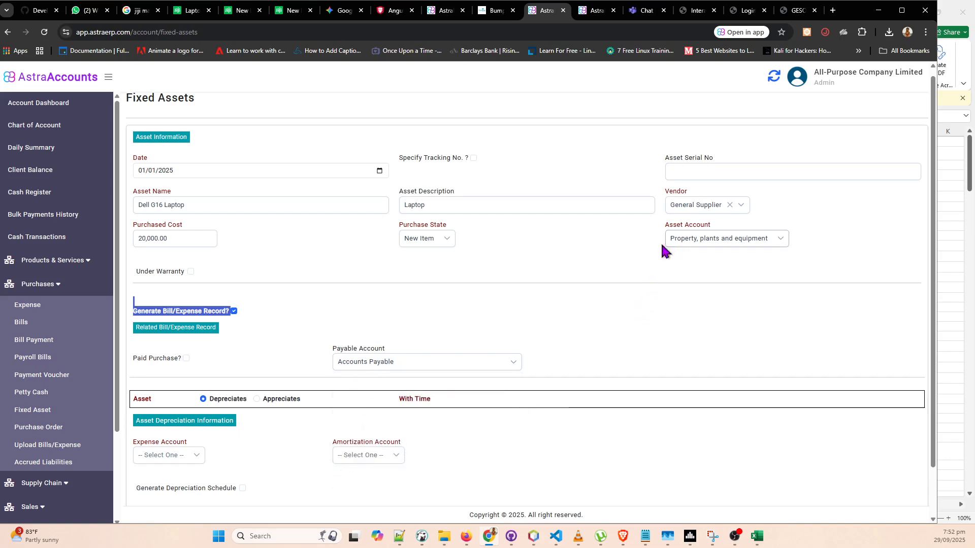
{"action": "left_click", "coordinate": [488, 338]}
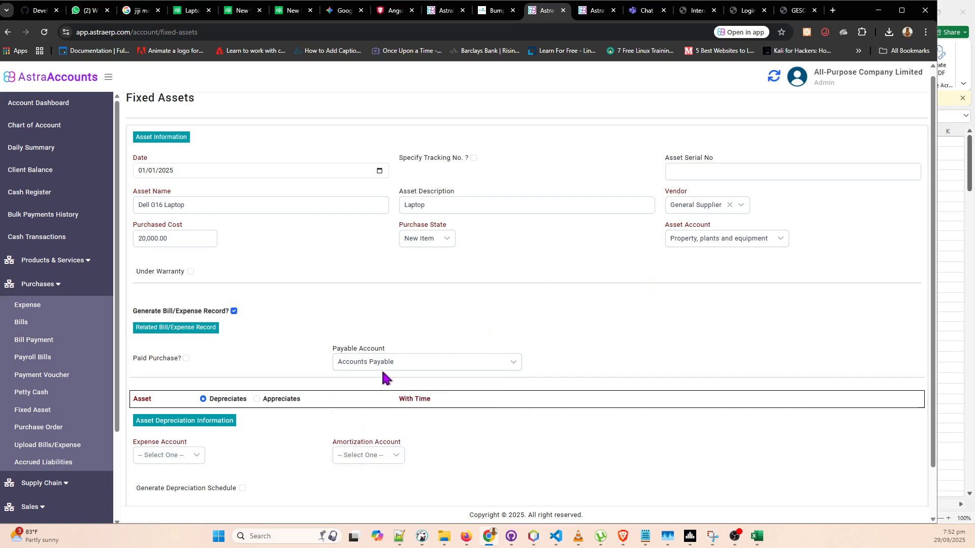
- Mark the asset as a paid purchase and set its payment account to Cash-In-hand
{"action": "left_click", "coordinate": [186, 359]}
{"action": "left_click", "coordinate": [456, 366]}
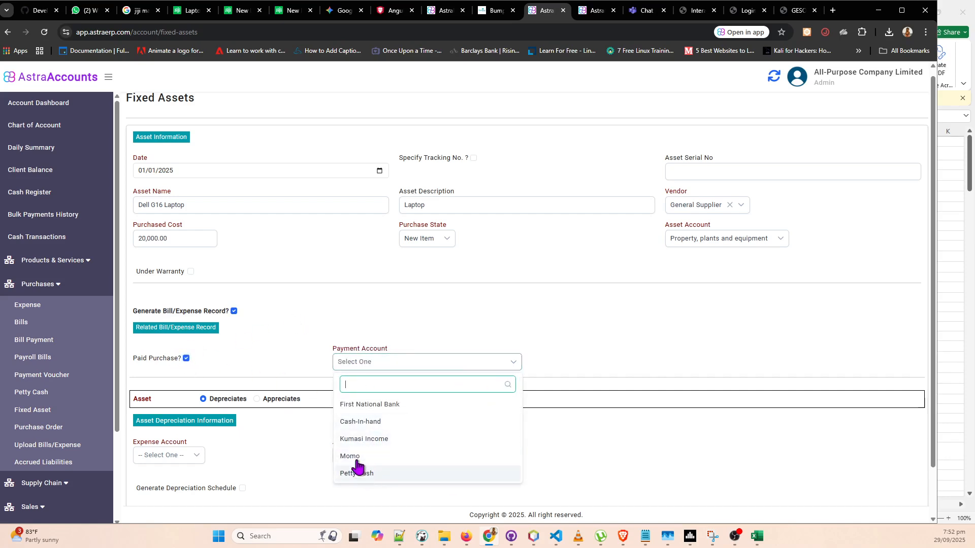
{"action": "left_click", "coordinate": [379, 422]}
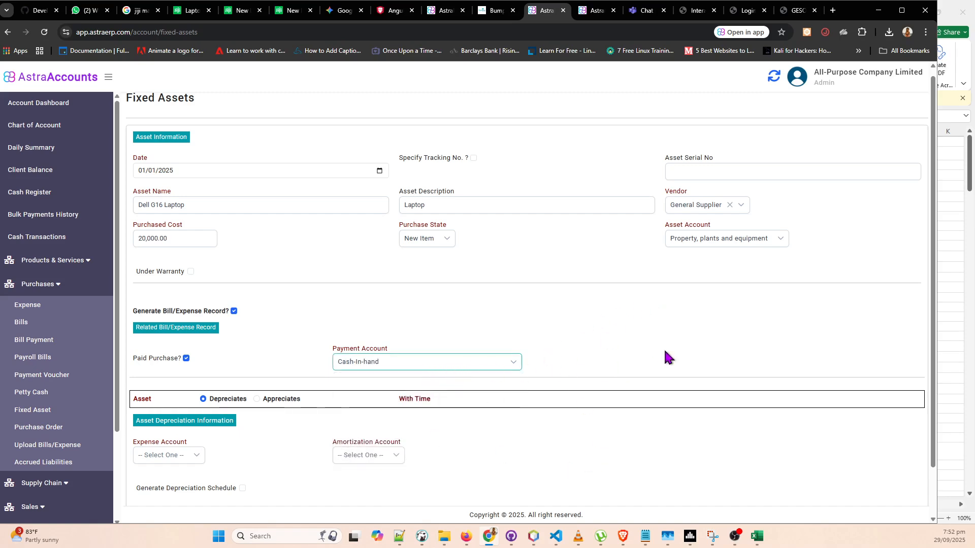
- Try the Appreciates option for the asset's value over time, then set it back to Depreciates
{"action": "scroll", "coordinate": [668, 358], "scroll_direction": "down", "scroll_amount": 1}
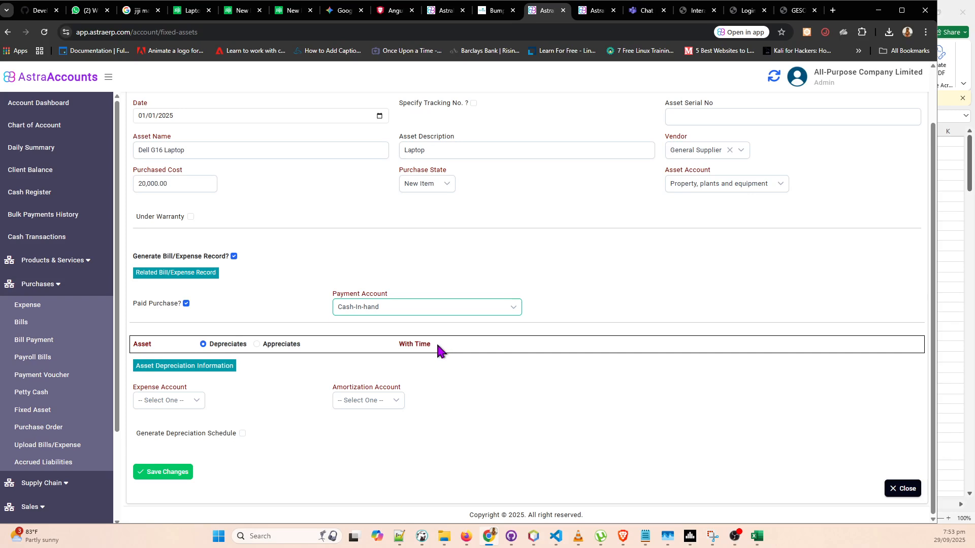
{"action": "left_click", "coordinate": [203, 344]}
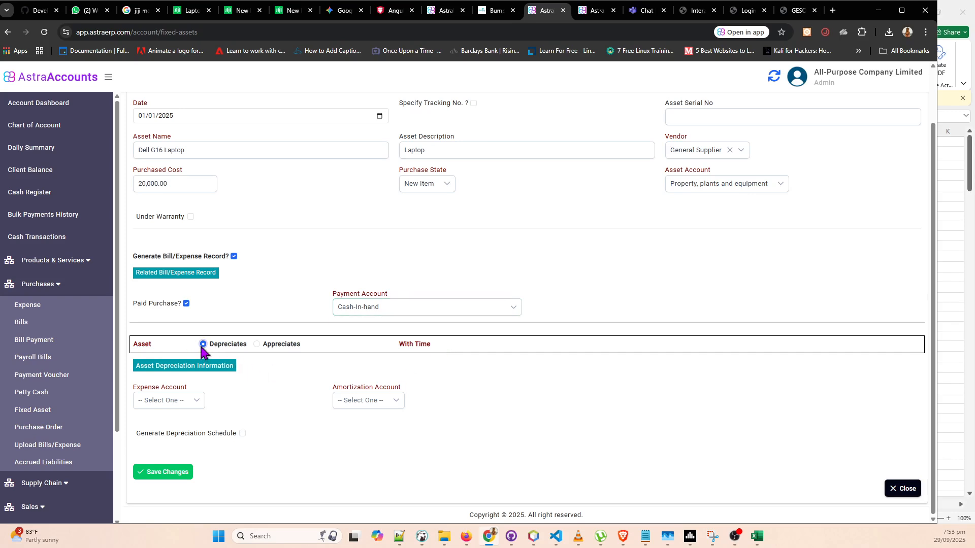
{"action": "left_click", "coordinate": [256, 345]}
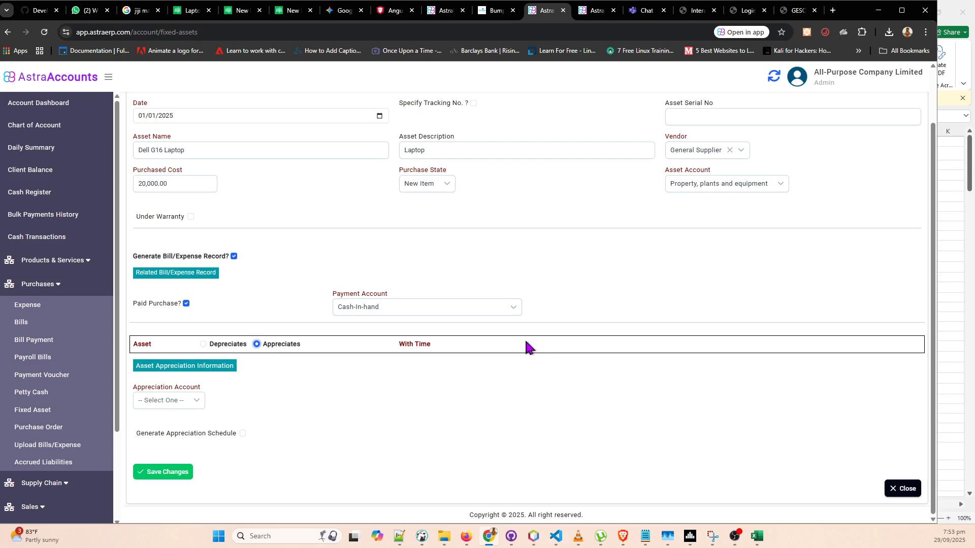
{"action": "left_click", "coordinate": [203, 344]}
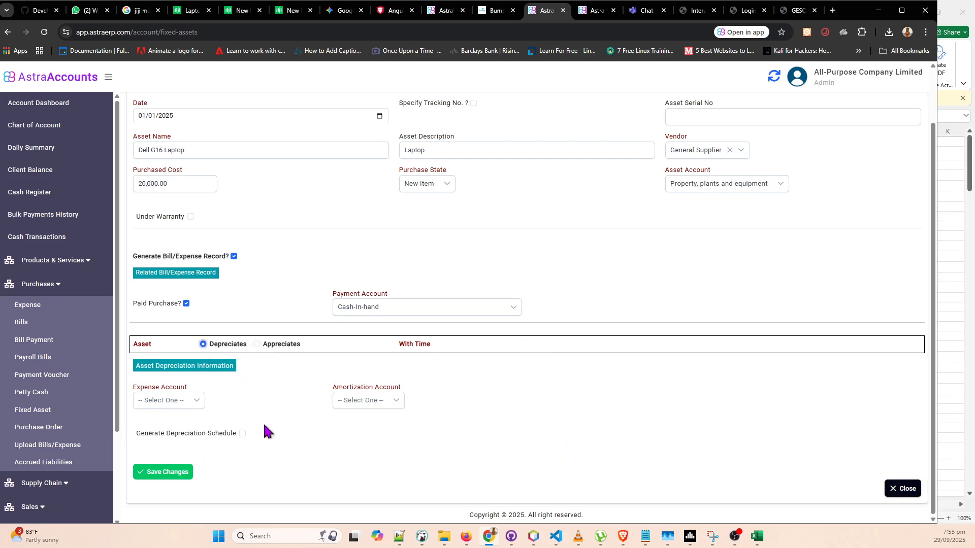
- Look through the accounts offered as the expense account for the asset's depreciation
{"action": "left_click", "coordinate": [186, 401]}
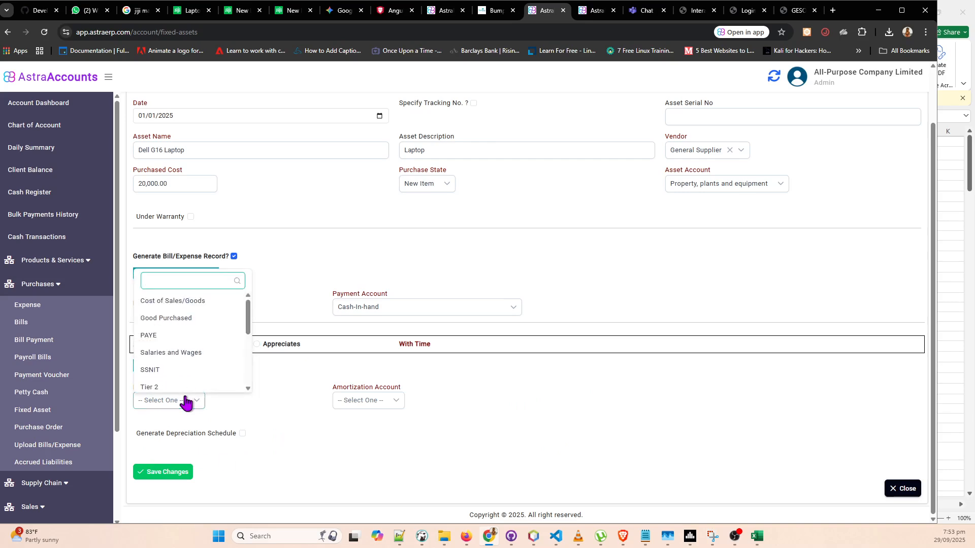
{"action": "left_click", "coordinate": [250, 350]}
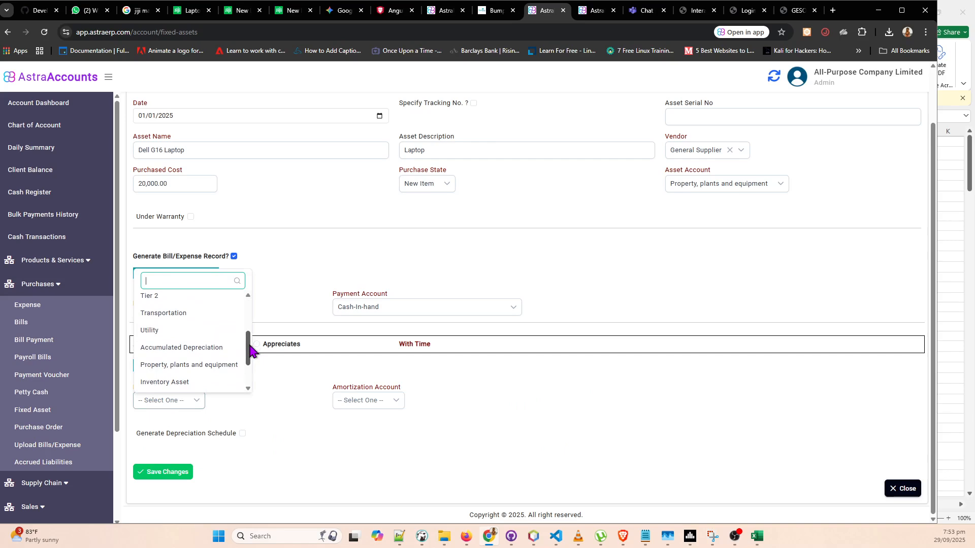
{"action": "left_click", "coordinate": [247, 320]}
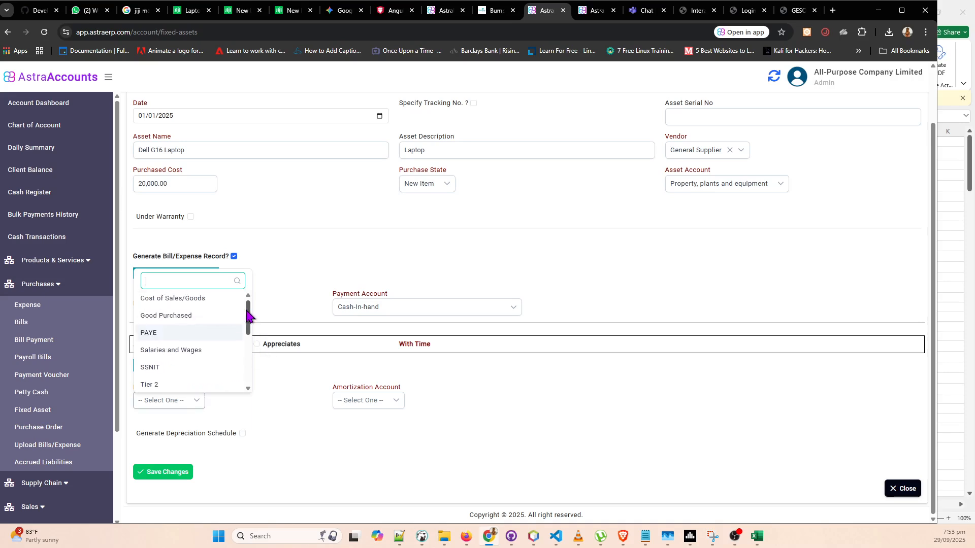
{"action": "left_click_drag", "start_coordinate": [249, 315], "coordinate": [245, 359]}
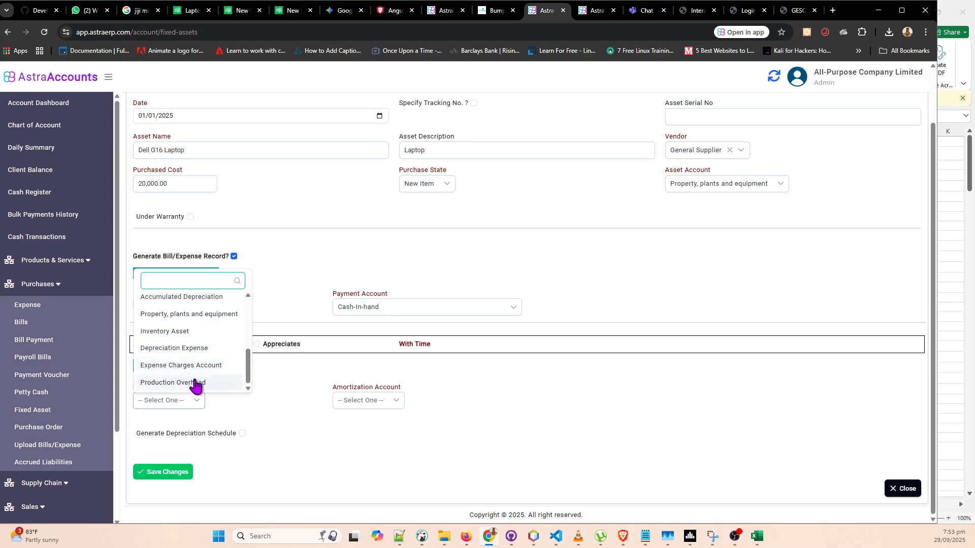
{"action": "scroll", "coordinate": [196, 383], "scroll_direction": "up", "scroll_amount": 5}
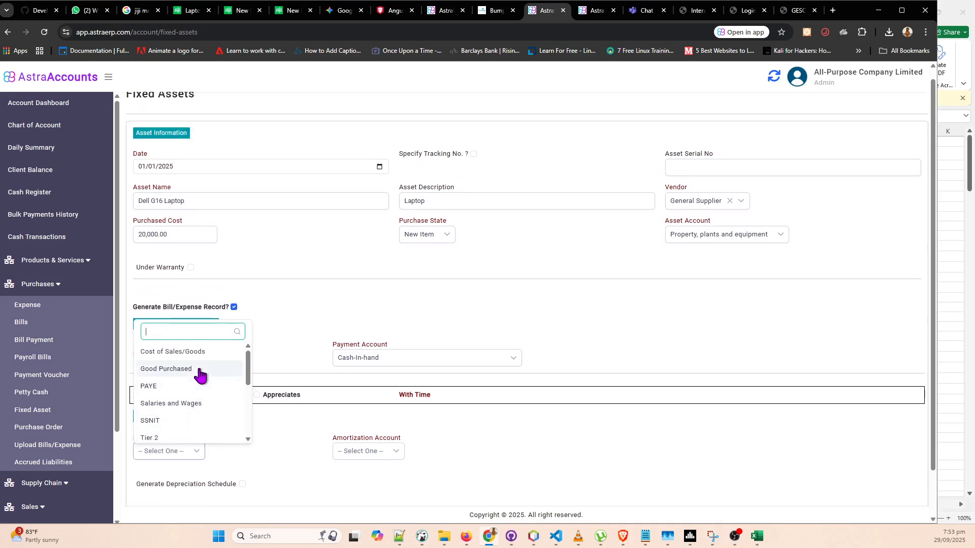
{"action": "scroll", "coordinate": [198, 373], "scroll_direction": "down", "scroll_amount": 4}
{"action": "scroll", "coordinate": [426, 322], "scroll_direction": "down", "scroll_amount": 1}
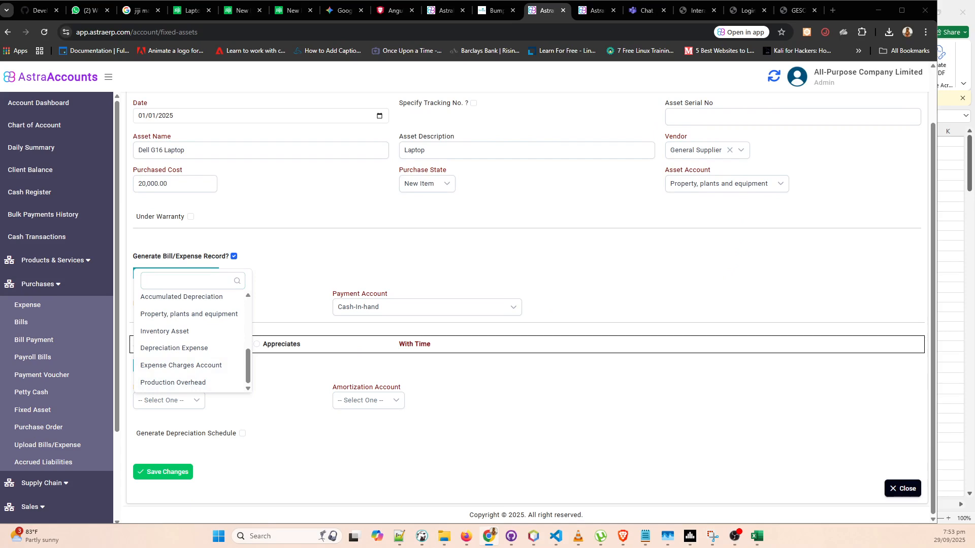
- Switch to the FIXED ASSET notes in Notepad and add the heading "accounts" with the line "-fixed asset account" beneath it
{"action": "key", "text": "alt+Tab"}
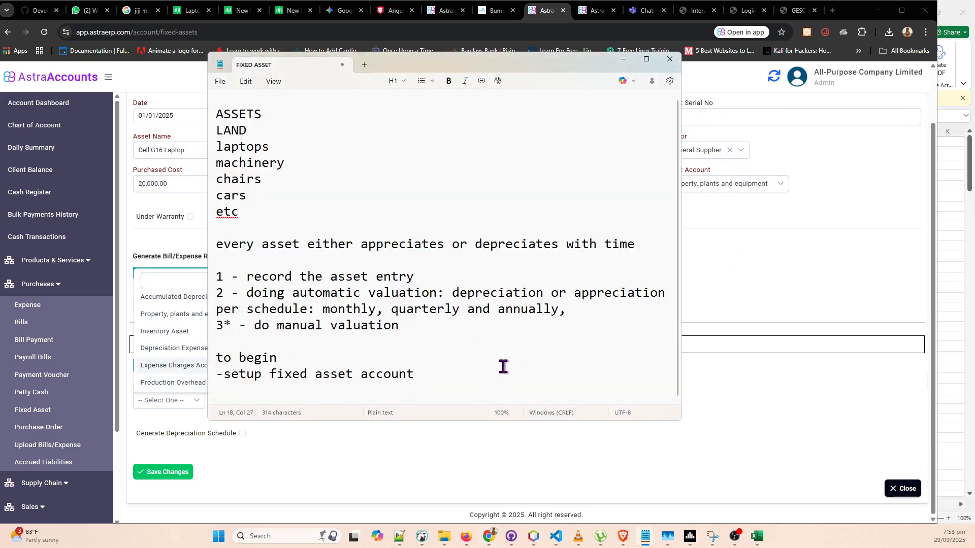
{"action": "key", "text": "Return"}
{"action": "key", "text": "Return"}
{"action": "type", "text": "account"}
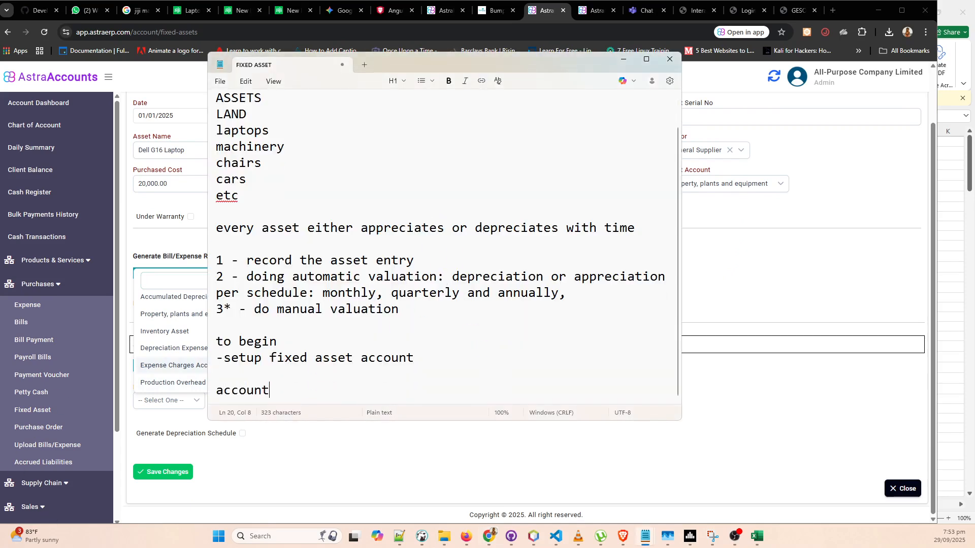
{"action": "type", "text": "s"}
{"action": "key", "text": "Return"}
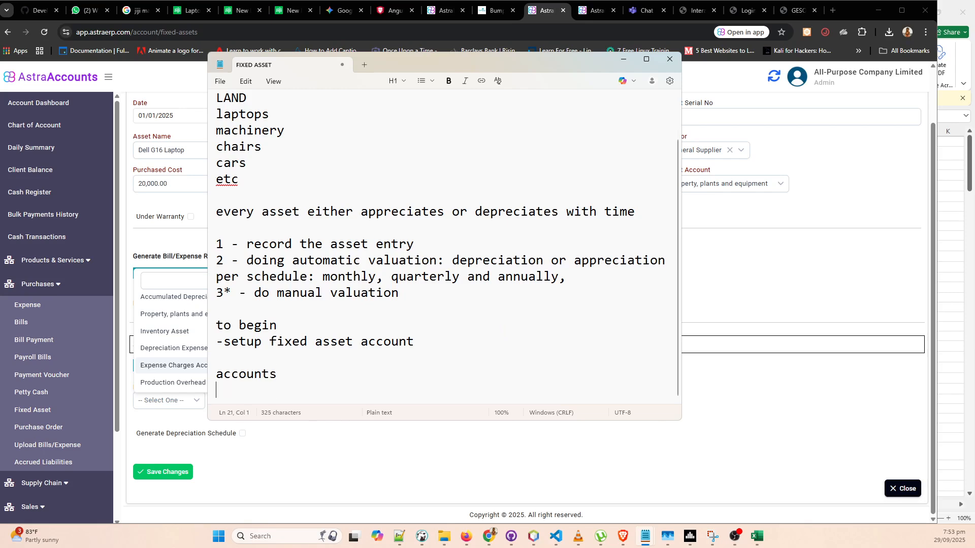
{"action": "type", "text": "-fixed asswet ac"}
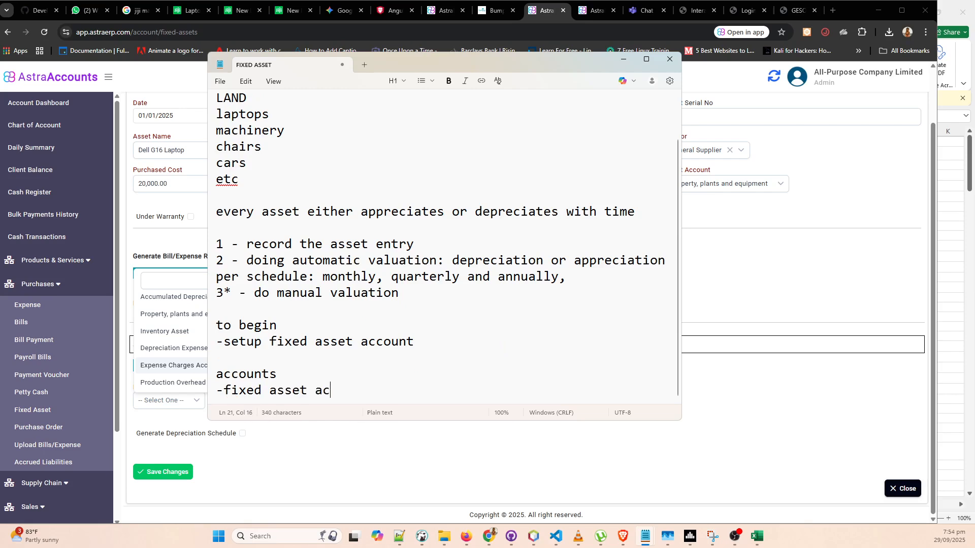
{"action": "type", "text": "count"}
- Add the line "---depreciation expense" under the fixed asset account entry in the notes
{"action": "key", "text": "Return"}
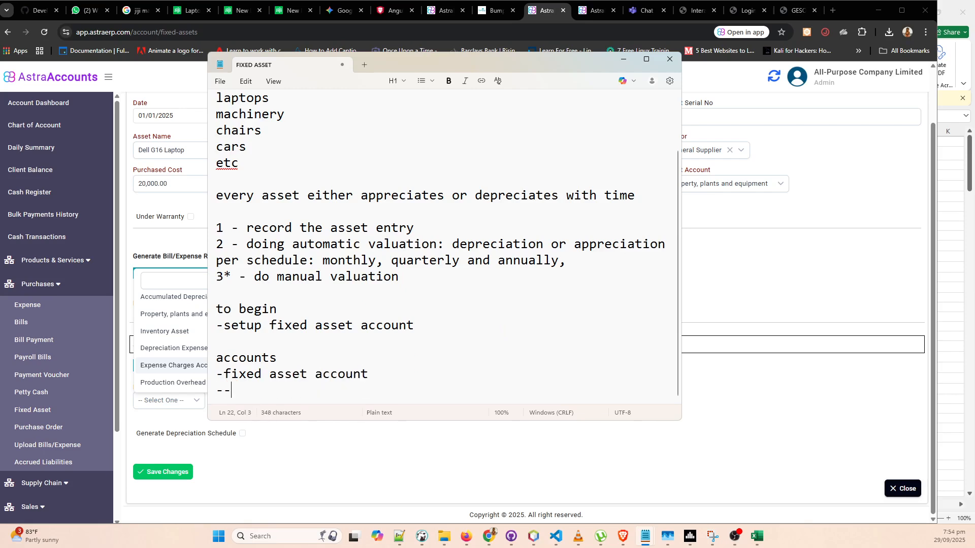
{"action": "type", "text": "---deprec"}
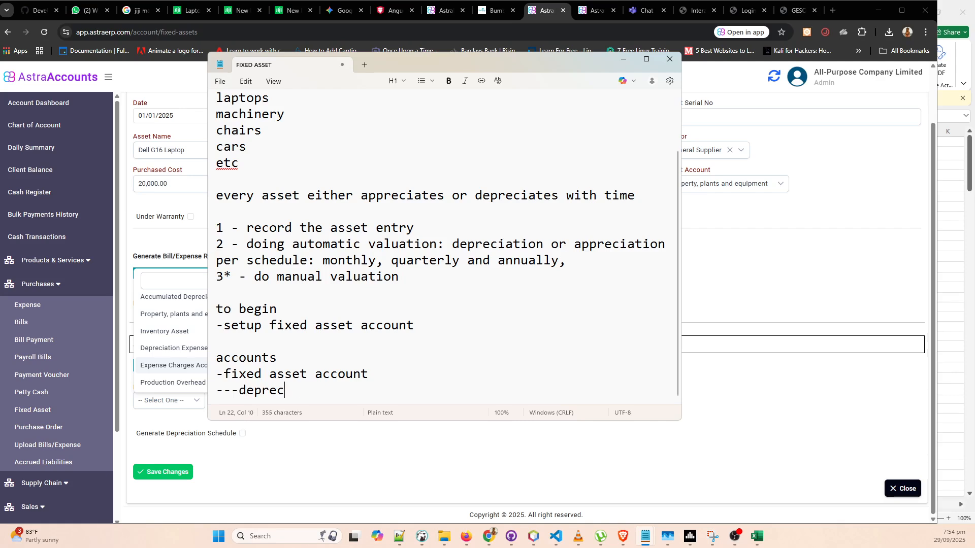
{"action": "type", "text": "iation ed"}
{"action": "type", "text": "pense"}
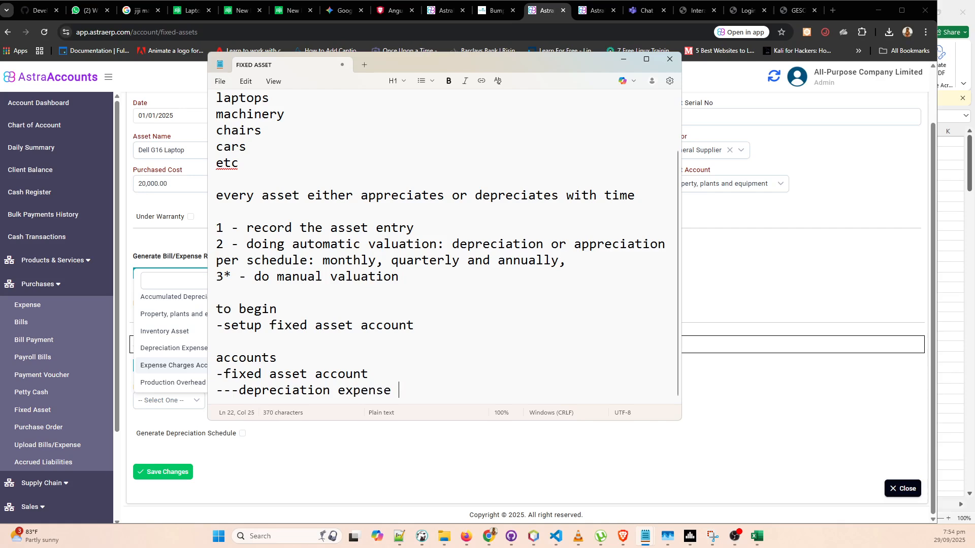
- Back in AstraAccounts, set the asset's expense account to Depreciation Expense and its amortization account to Accumulated Depreciation
{"action": "left_click", "coordinate": [247, 430]}
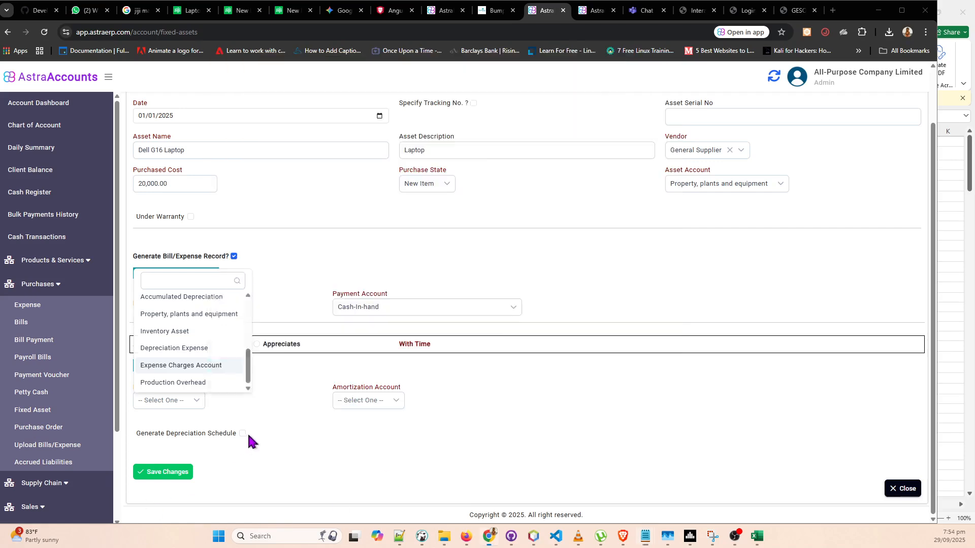
{"action": "left_click", "coordinate": [164, 401]}
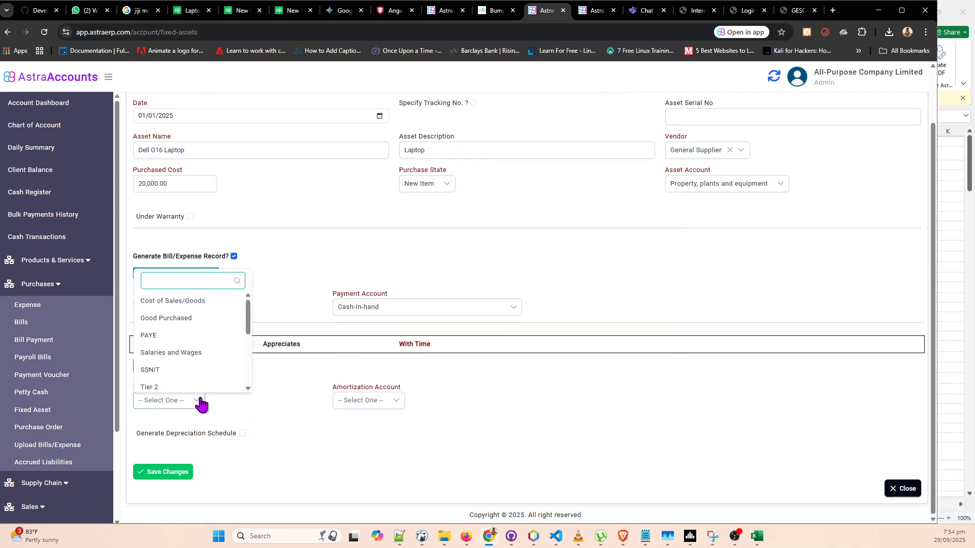
{"action": "scroll", "coordinate": [227, 342], "scroll_direction": "down", "scroll_amount": 5}
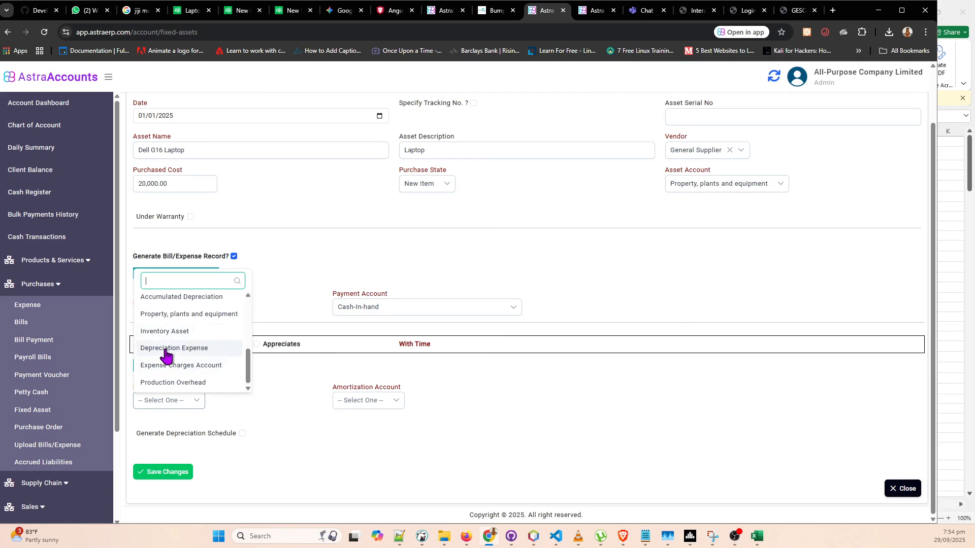
{"action": "left_click", "coordinate": [156, 350]}
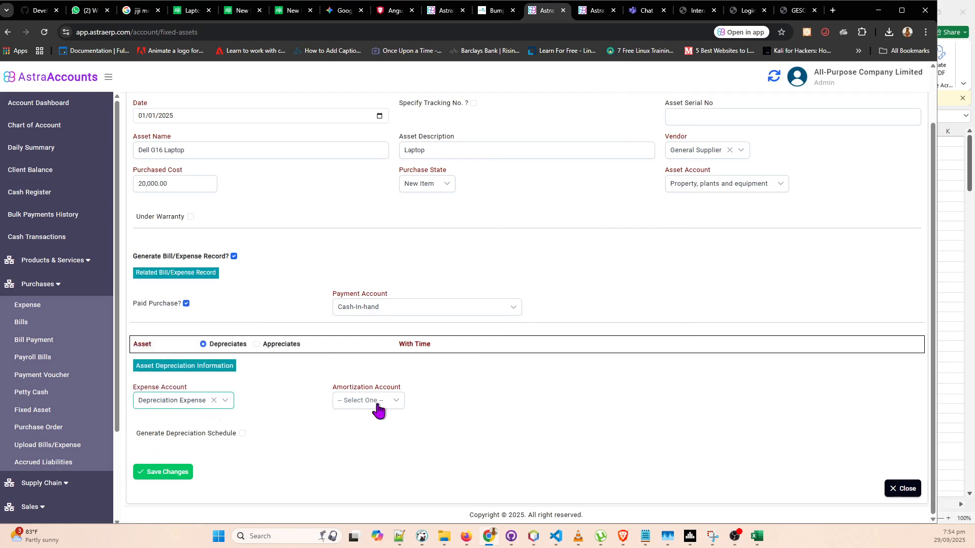
{"action": "left_click", "coordinate": [397, 402]}
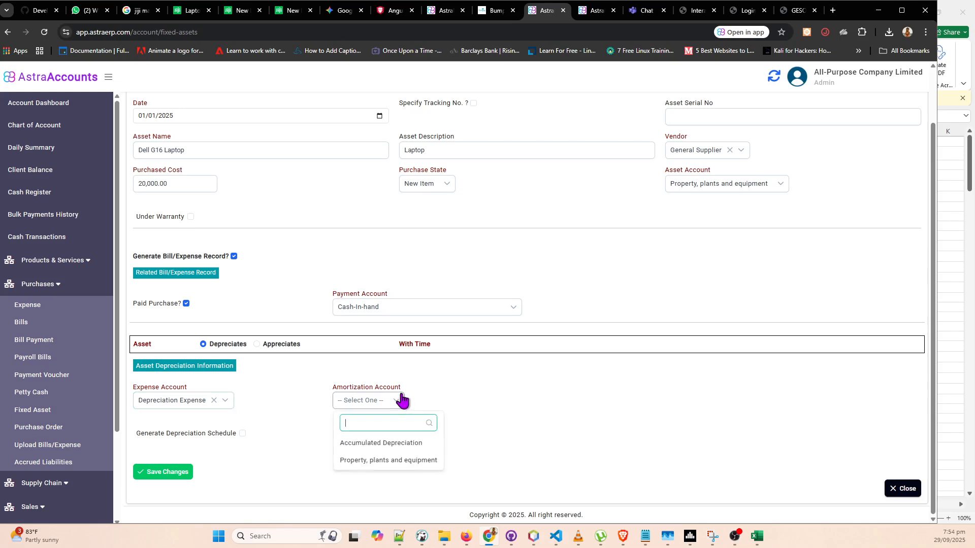
{"action": "left_click", "coordinate": [380, 444]}
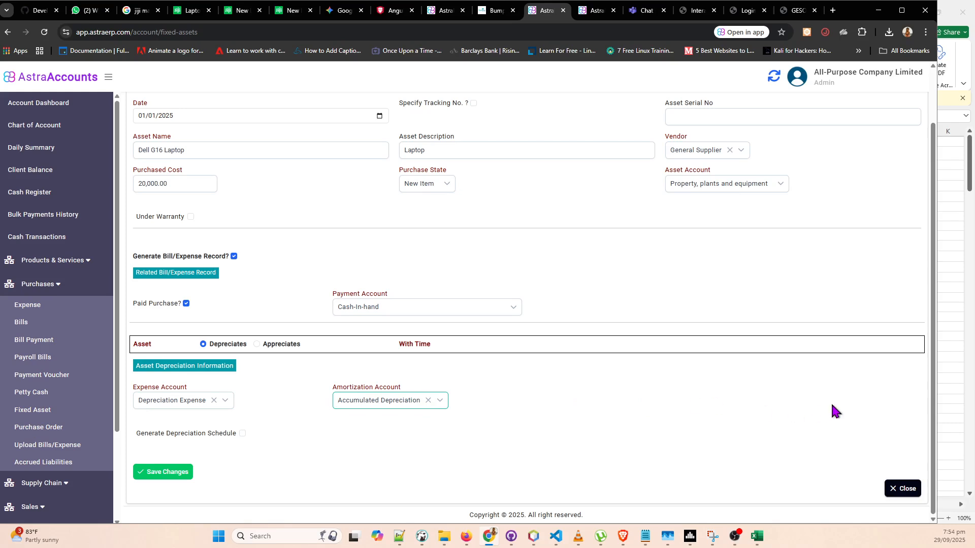
- Return to the Notepad notes, move and narrow the window to uncover the form, and add the line "---accumulated depreciation"
{"action": "key", "text": "alt"}
{"action": "key", "text": "alt+Tab"}
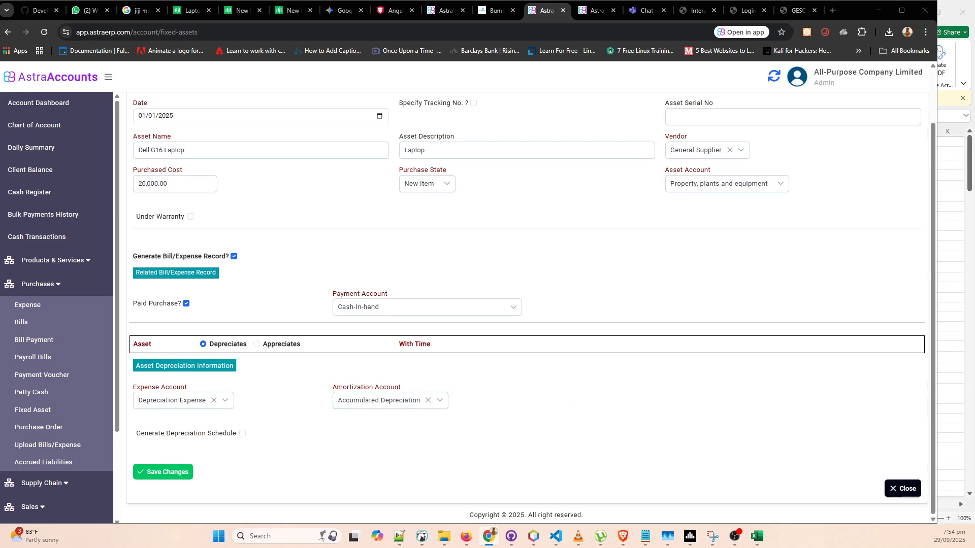
{"action": "key", "text": "alt+Tab"}
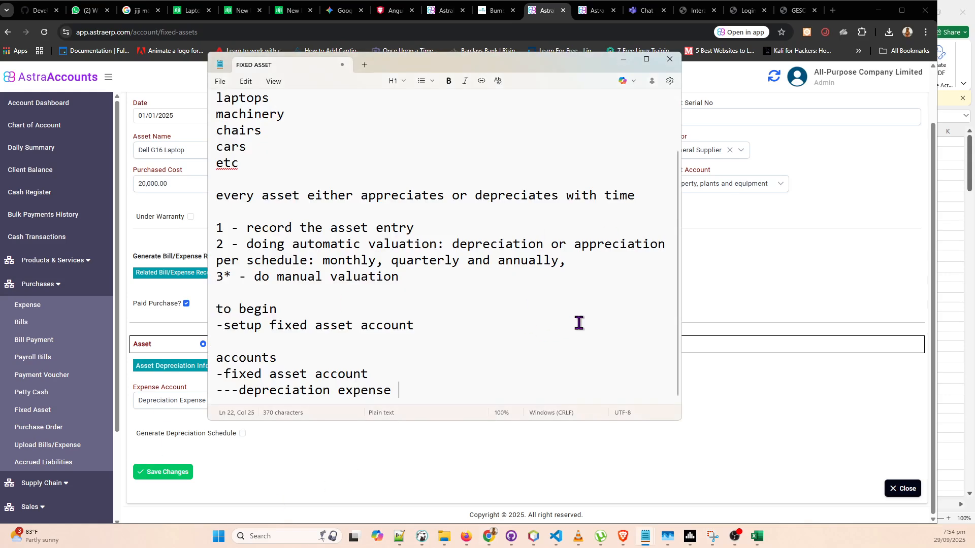
{"action": "key", "text": "Return"}
{"action": "type", "text": "---"}
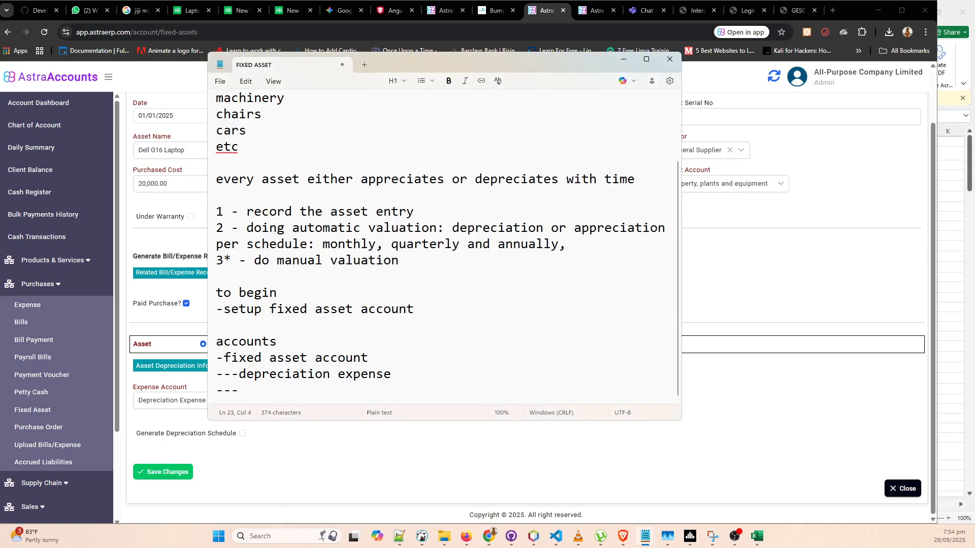
{"action": "left_click_drag", "start_coordinate": [579, 65], "coordinate": [784, 76]}
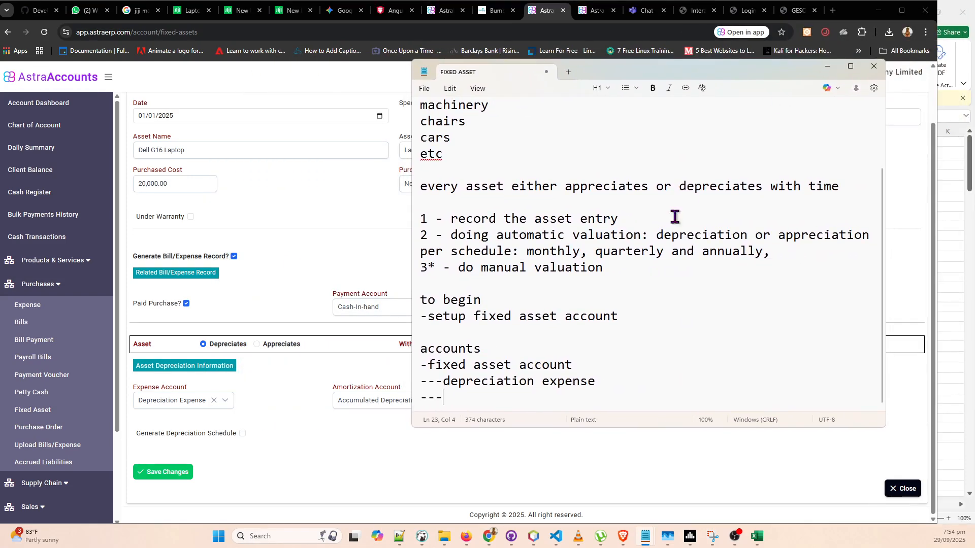
{"action": "left_click_drag", "start_coordinate": [411, 140], "coordinate": [450, 133]}
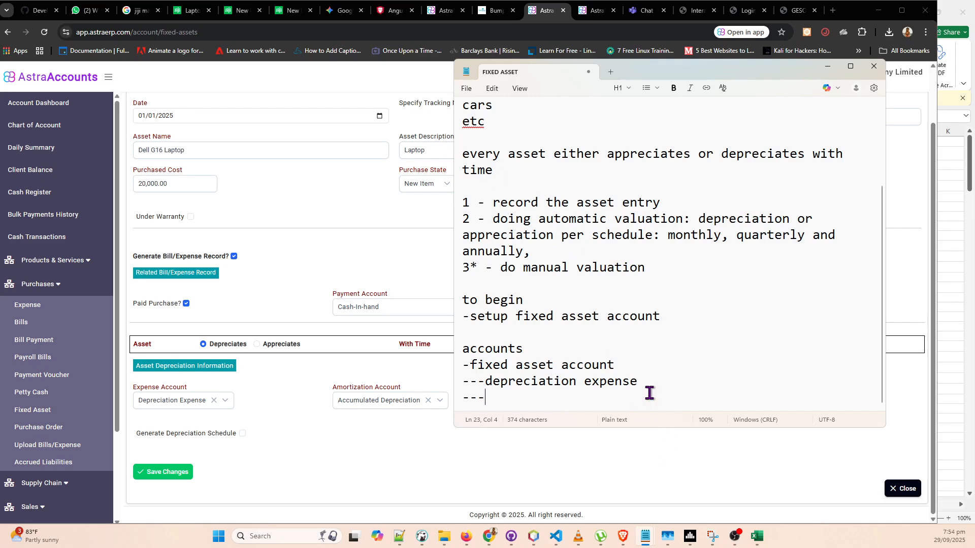
{"action": "type", "text": "accumula"}
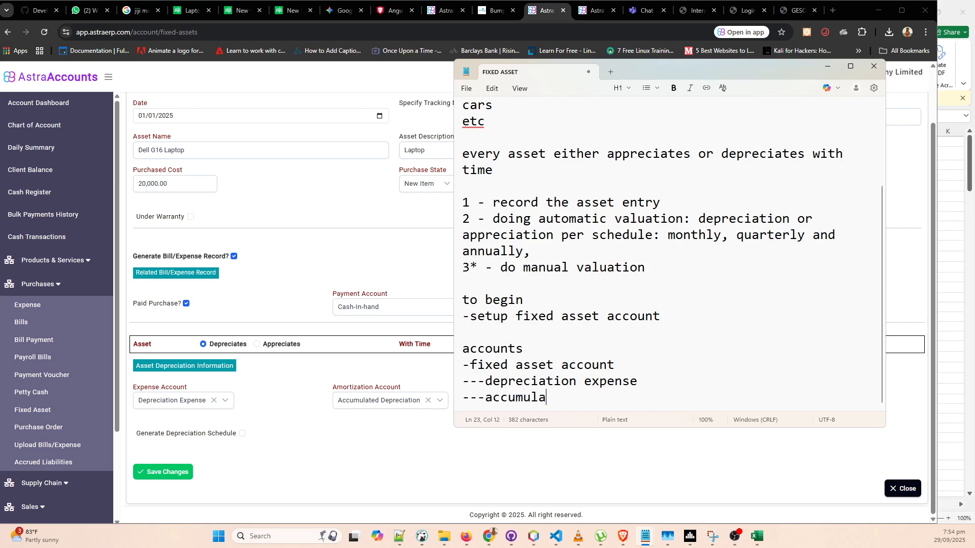
{"action": "type", "text": "ted depreciation"}
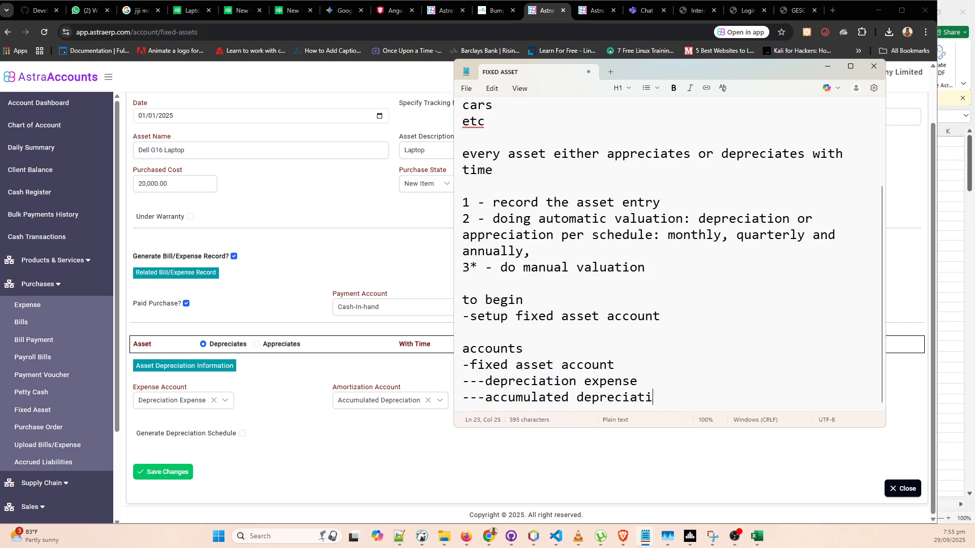
- Append "**" to the depreciation expense and accumulated depreciation lines in the notes, closing the gap before the first marker
{"action": "left_click", "coordinate": [678, 377]}
{"action": "type", "text": "**"}
{"action": "left_click", "coordinate": [691, 396]}
{"action": "type", "text": "**"}
{"action": "left_click", "coordinate": [646, 378]}
{"action": "key", "text": "BackSpace"}
- Examine the two marked depreciation account lines in the notes alongside the accounts chosen in the asset form
{"action": "left_click_drag", "start_coordinate": [696, 398], "coordinate": [459, 377]}
{"action": "left_click", "coordinate": [718, 376]}
{"action": "left_click_drag", "start_coordinate": [705, 396], "coordinate": [407, 387]}
{"action": "left_click", "coordinate": [428, 448]}
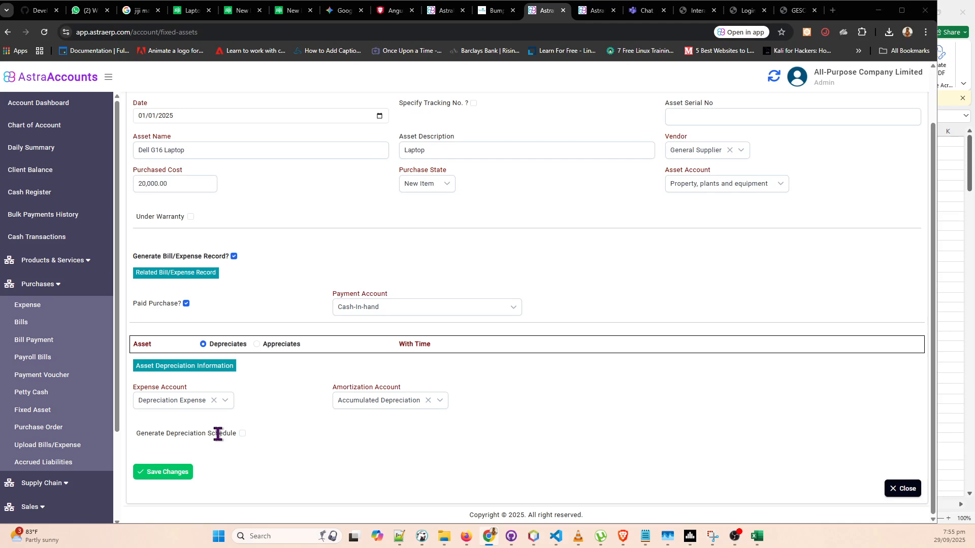
{"action": "key", "text": "alt+Tab"}
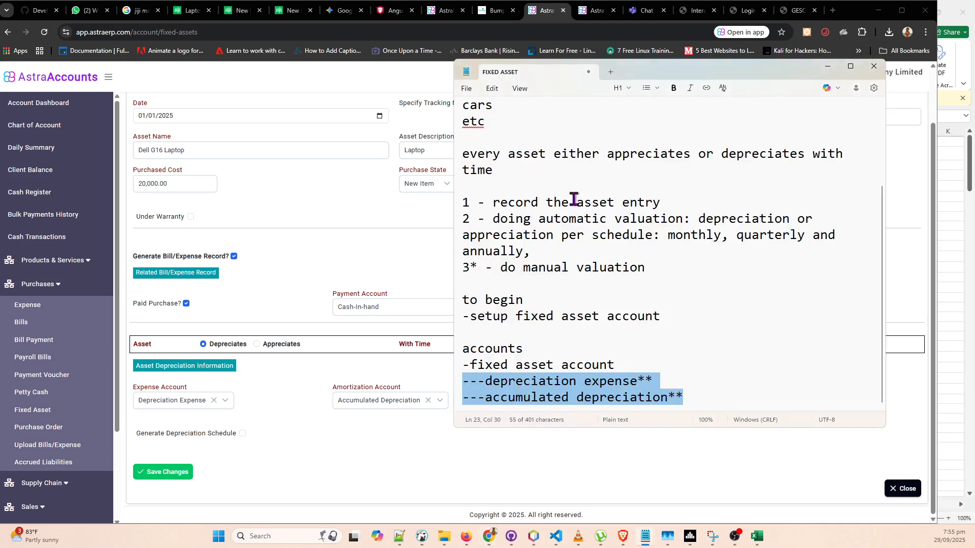
{"action": "left_click", "coordinate": [761, 203]}
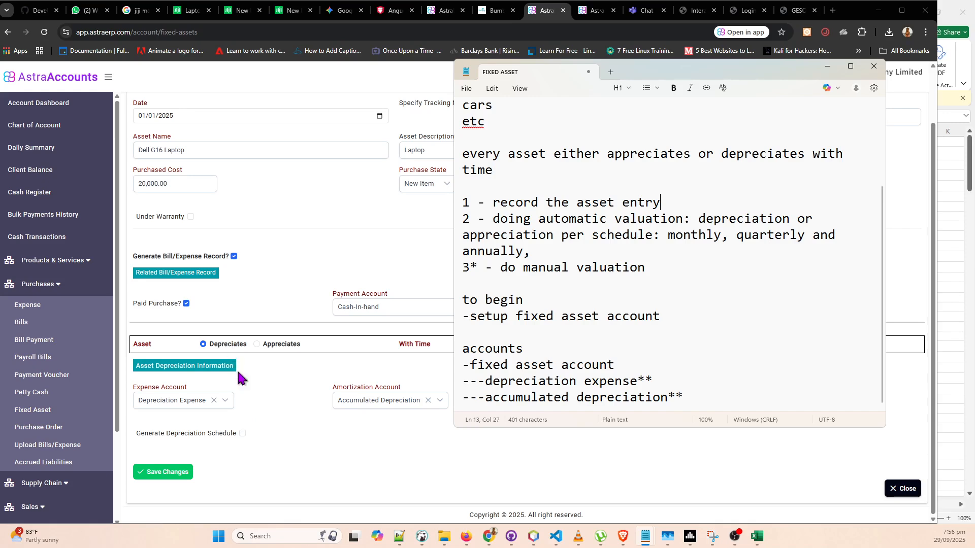
- Return to the AstraAccounts asset form and turn on Generate Depreciation Schedule
{"action": "left_click", "coordinate": [323, 460]}
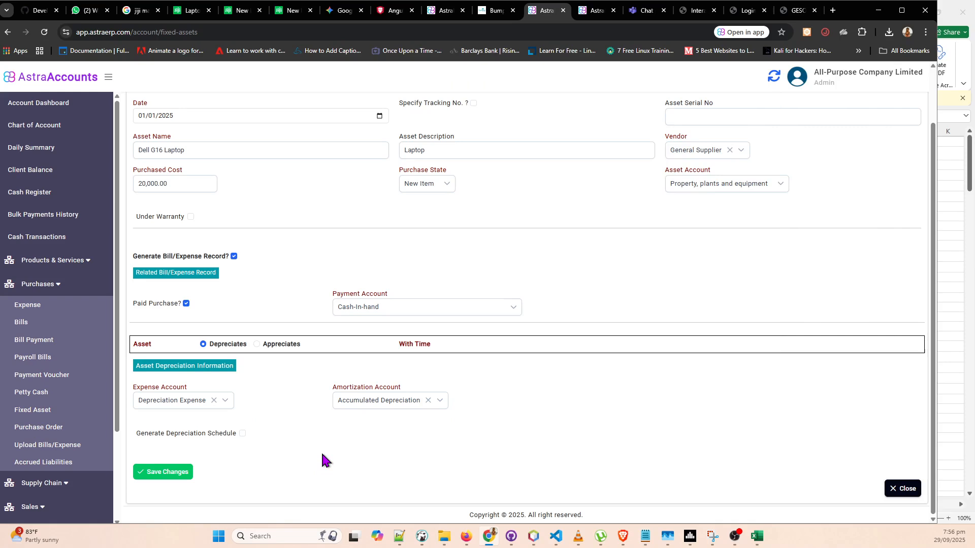
{"action": "left_click", "coordinate": [242, 434]}
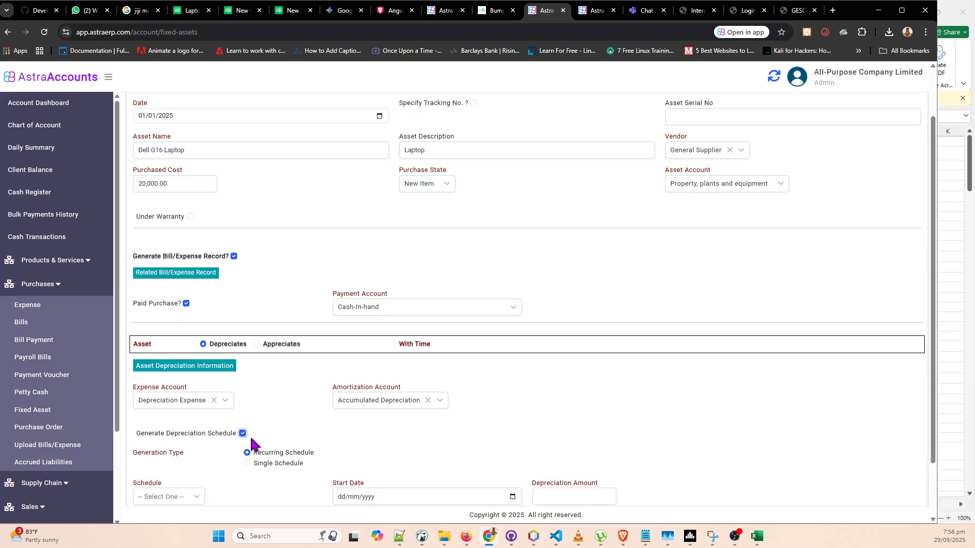
{"action": "scroll", "coordinate": [320, 381], "scroll_direction": "down", "scroll_amount": 2}
{"action": "left_click_drag", "start_coordinate": [134, 366], "coordinate": [238, 367]}
{"action": "left_click", "coordinate": [585, 346]}
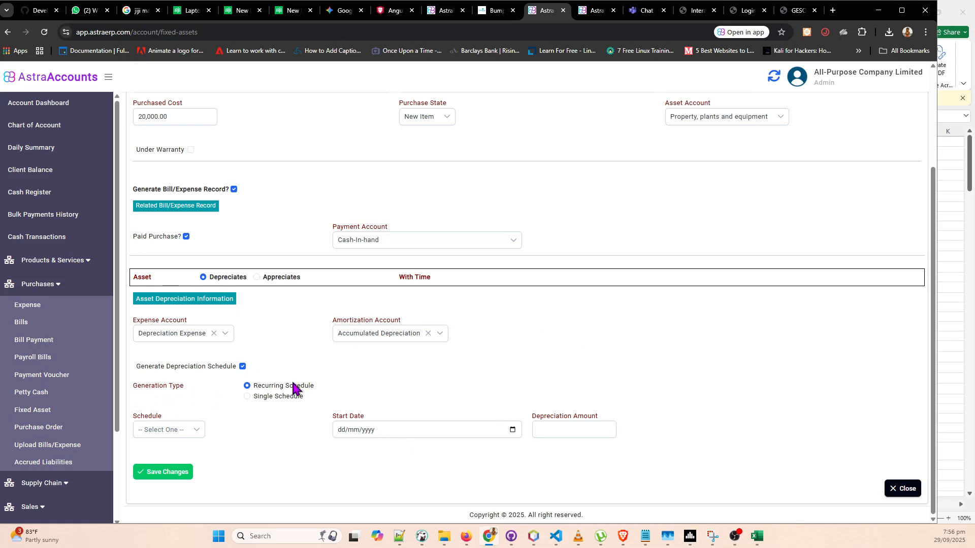
- Compare the Single and Recurring generation types and examine the frequencies offered for a recurring schedule
{"action": "left_click", "coordinate": [247, 397]}
{"action": "left_click", "coordinate": [247, 385]}
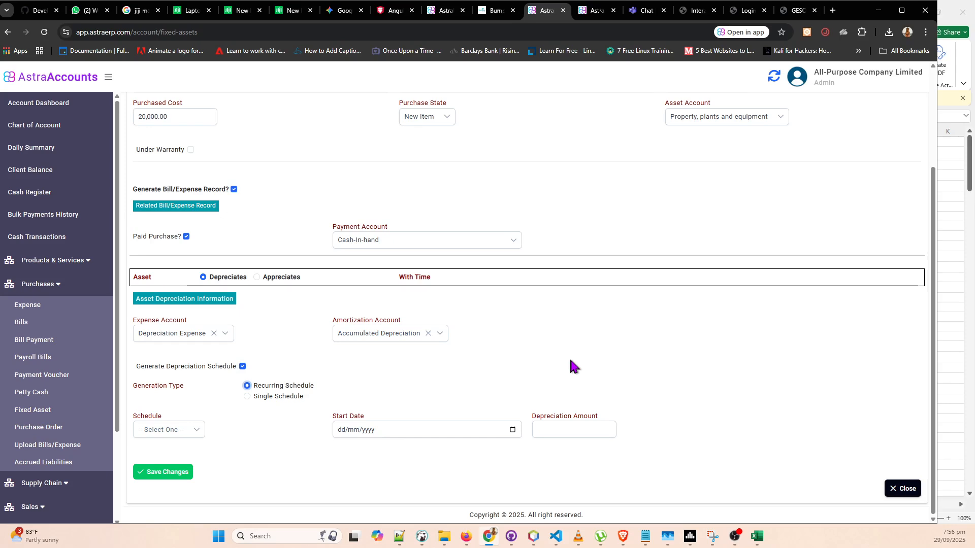
{"action": "left_click", "coordinate": [173, 431]}
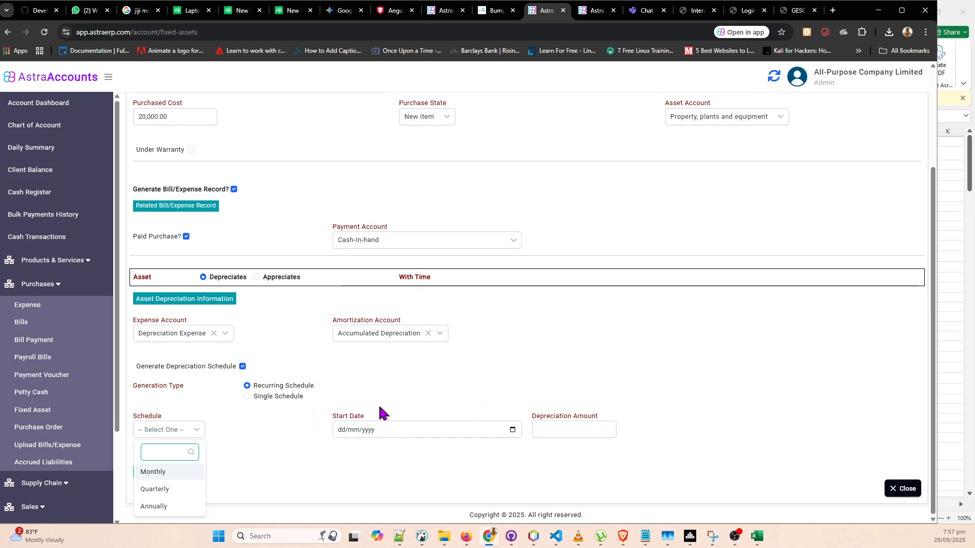
- Set the generation type to Single Schedule and try Current Value as the value type
{"action": "left_click", "coordinate": [247, 397]}
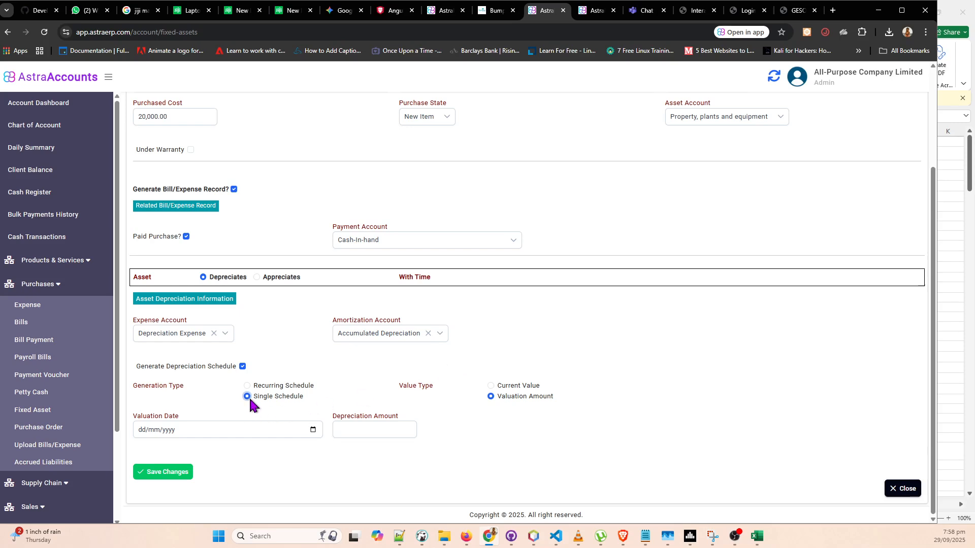
{"action": "left_click", "coordinate": [490, 386]}
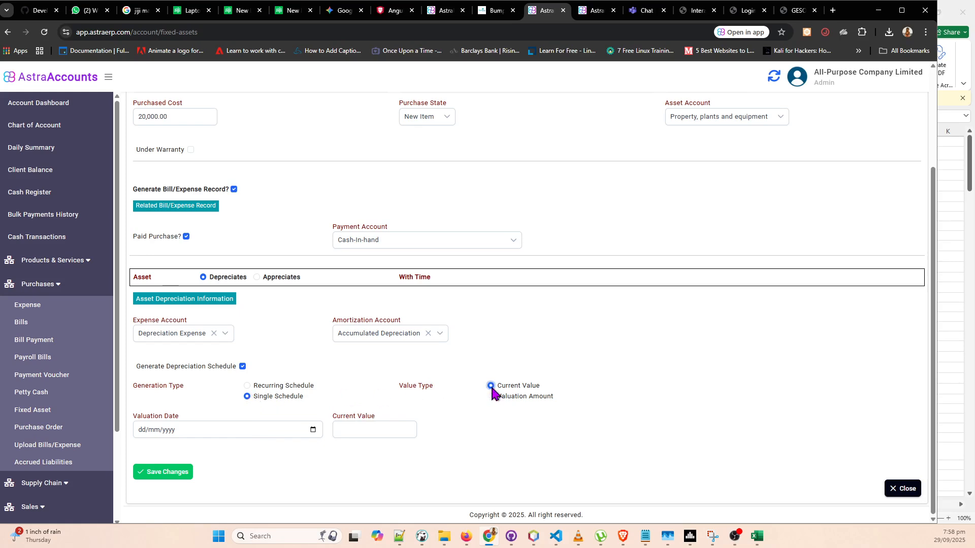
{"action": "left_click", "coordinate": [377, 429]}
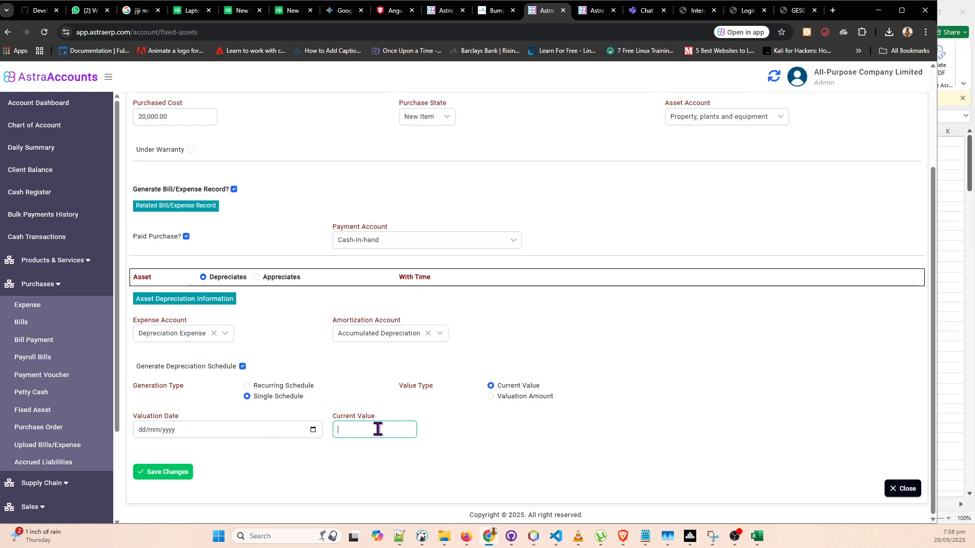
{"action": "left_click", "coordinate": [179, 435]}
{"action": "left_click", "coordinate": [284, 463]}
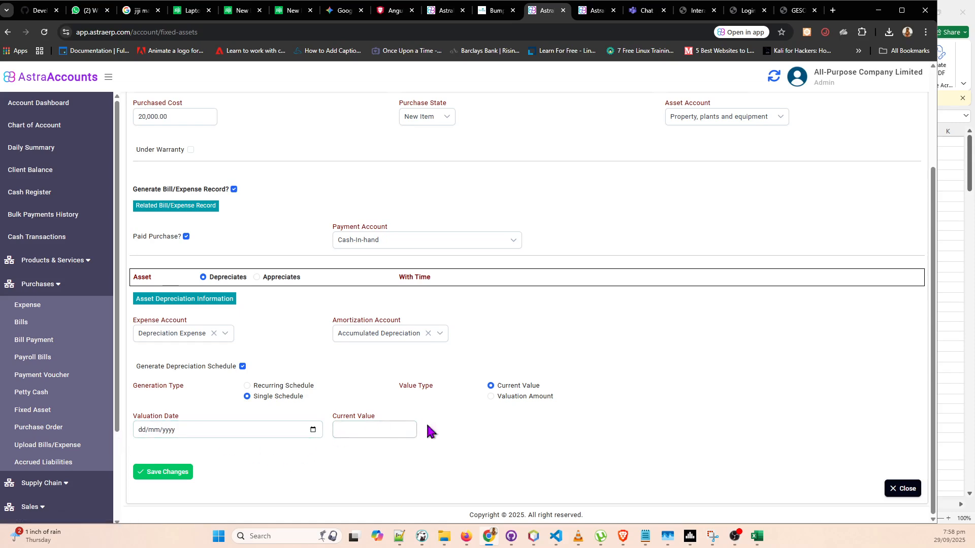
- Set the value type to Valuation Amount and enter a depreciation amount of 10,000.00
{"action": "left_click", "coordinate": [491, 397]}
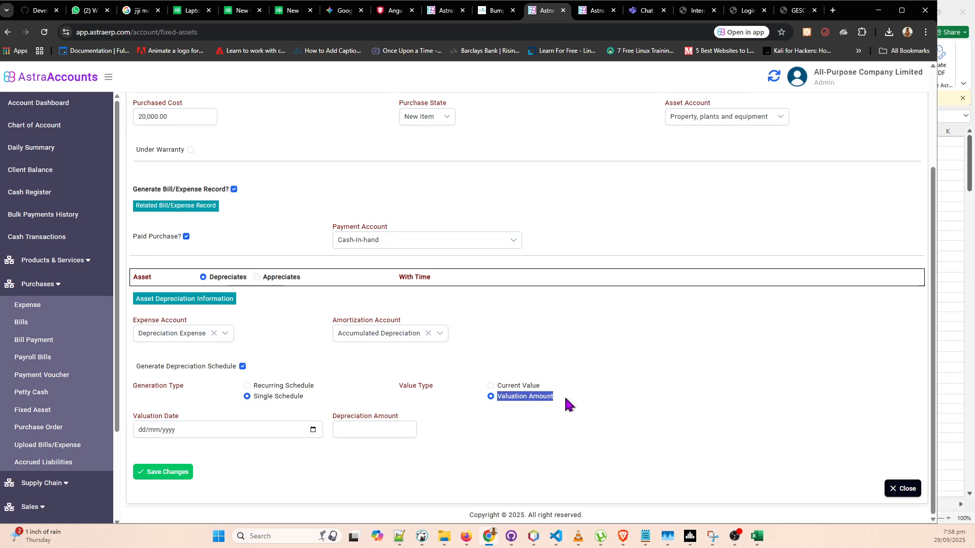
{"action": "left_click", "coordinate": [553, 405]}
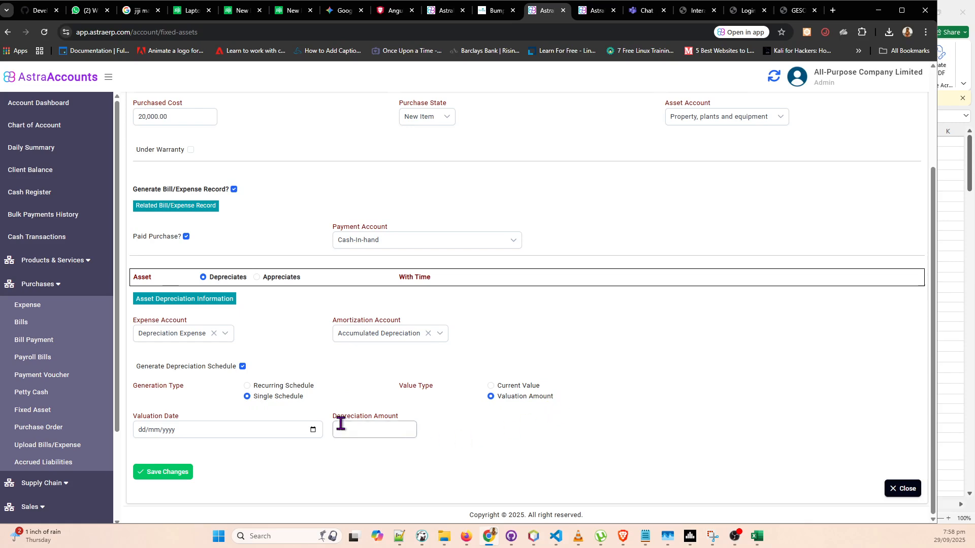
{"action": "left_click", "coordinate": [370, 430]}
{"action": "left_click", "coordinate": [243, 398]}
{"action": "left_click", "coordinate": [377, 432]}
{"action": "type", "text": "10.000.000"}
- Try Current Value as the single schedule's value type and check its value and valuation date fields
{"action": "left_click", "coordinate": [143, 430]}
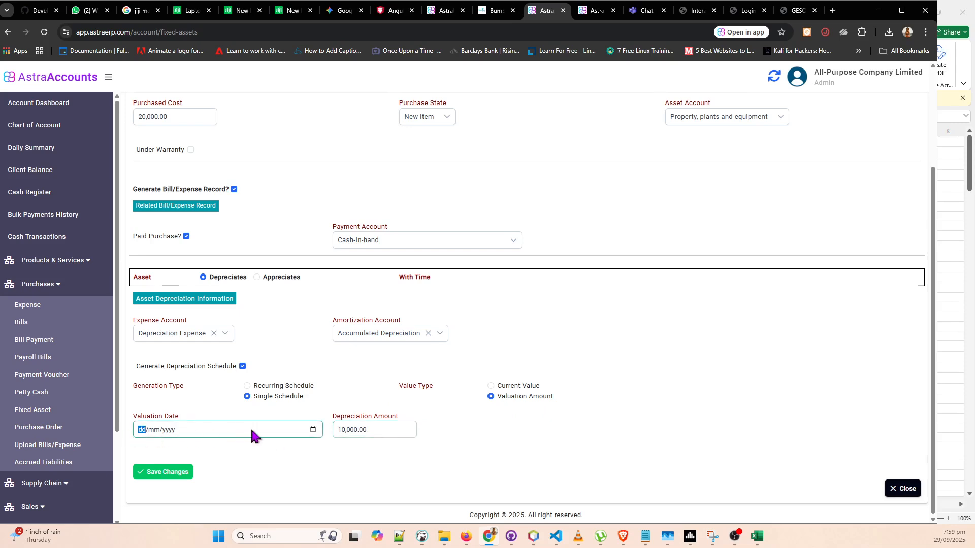
{"action": "left_click", "coordinate": [547, 431]}
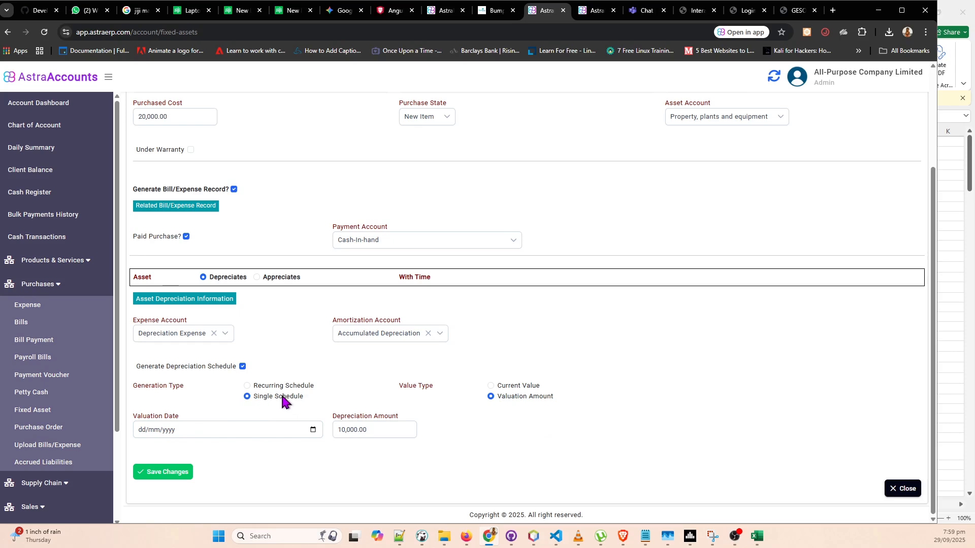
{"action": "left_click", "coordinate": [490, 386]}
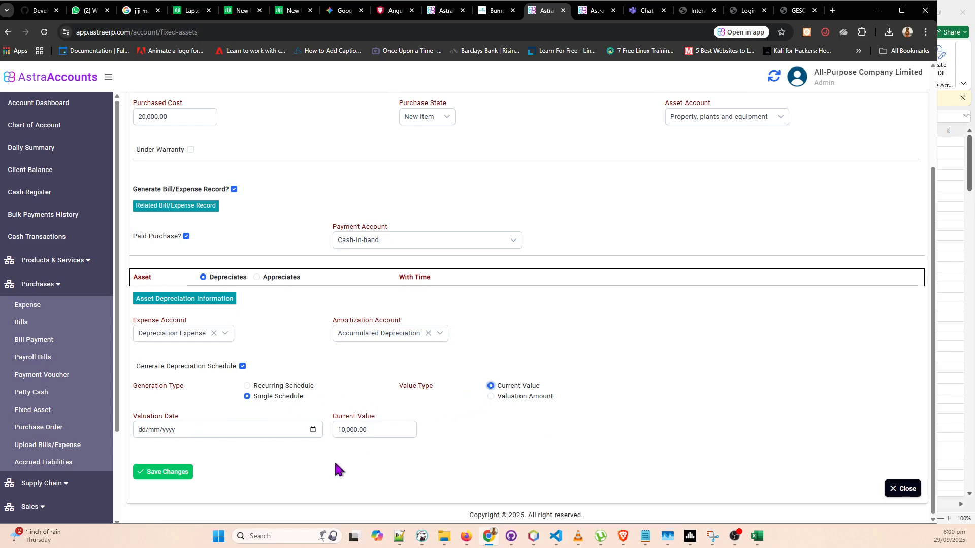
{"action": "left_click_drag", "start_coordinate": [403, 429], "coordinate": [311, 437]}
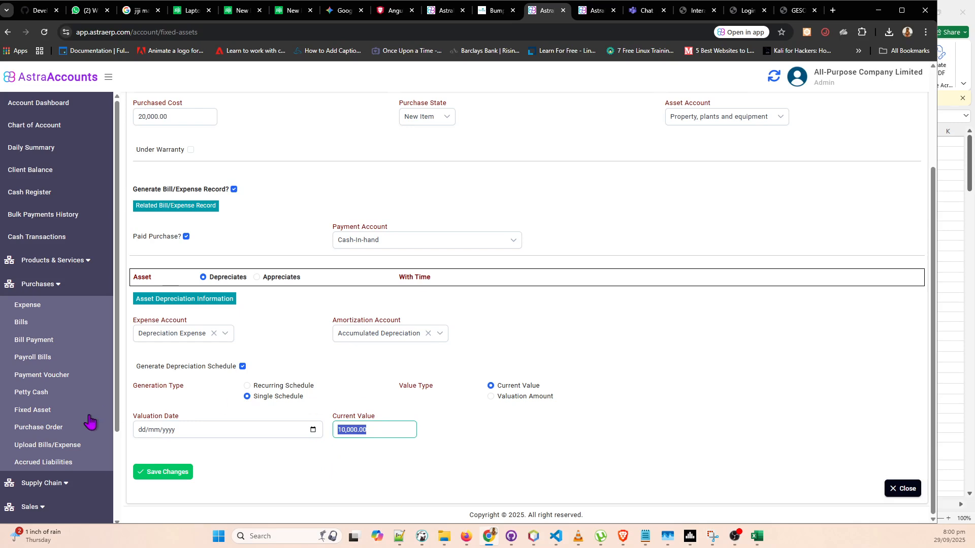
{"action": "left_click", "coordinate": [183, 430]}
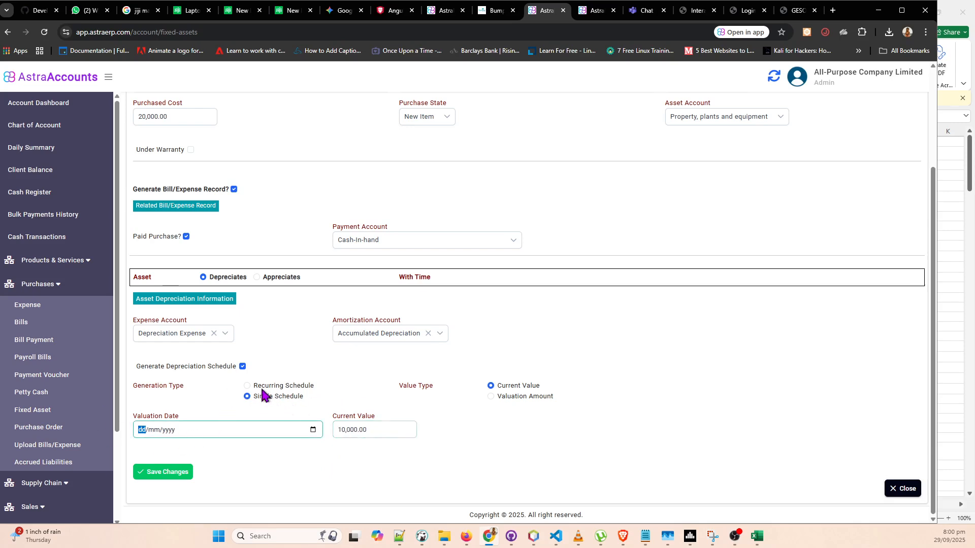
- Set the generation type to Recurring Schedule and show the frequencies offered for the schedule
{"action": "left_click_drag", "start_coordinate": [253, 388], "coordinate": [316, 397]}
{"action": "left_click_drag", "start_coordinate": [253, 401], "coordinate": [322, 398]}
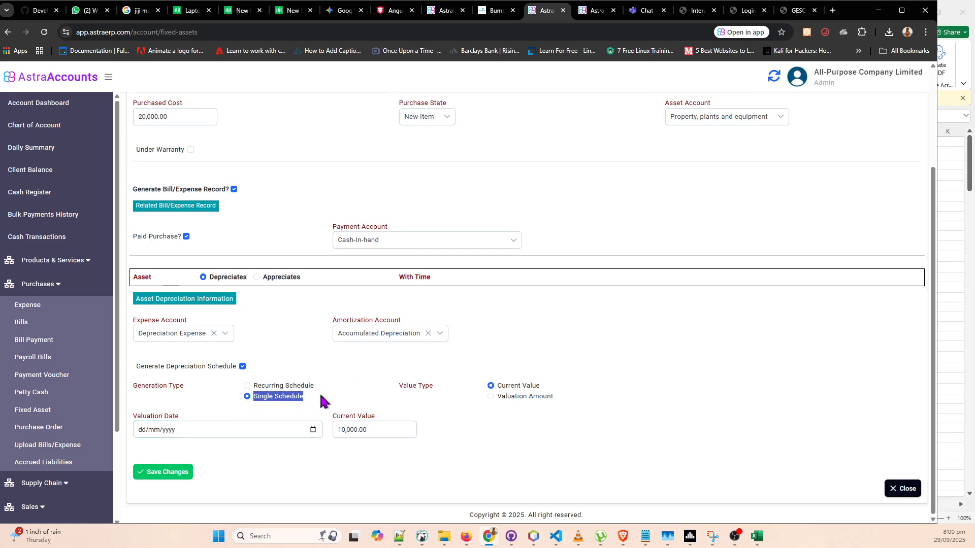
{"action": "left_click", "coordinate": [254, 386]}
{"action": "left_click_drag", "start_coordinate": [254, 389], "coordinate": [330, 391]}
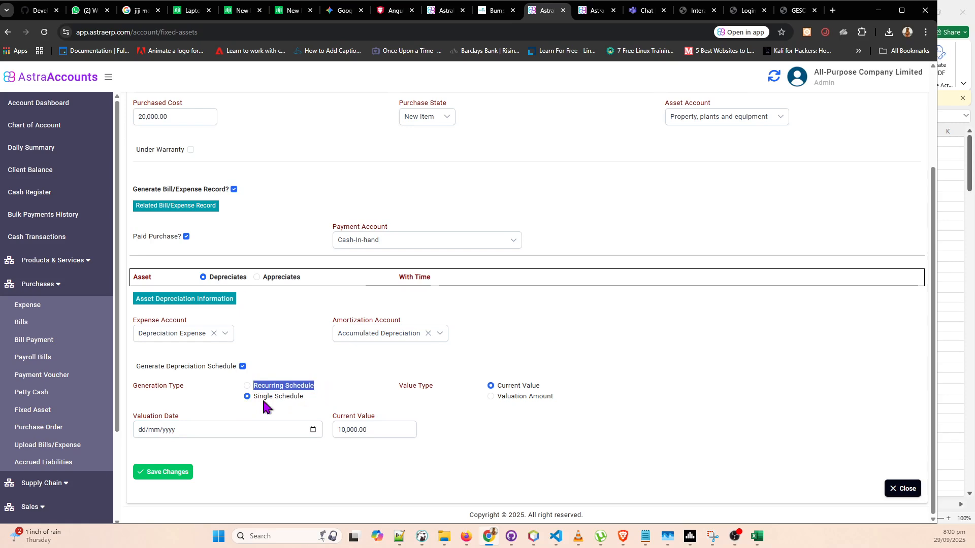
{"action": "left_click", "coordinate": [247, 386]}
{"action": "left_click", "coordinate": [161, 432]}
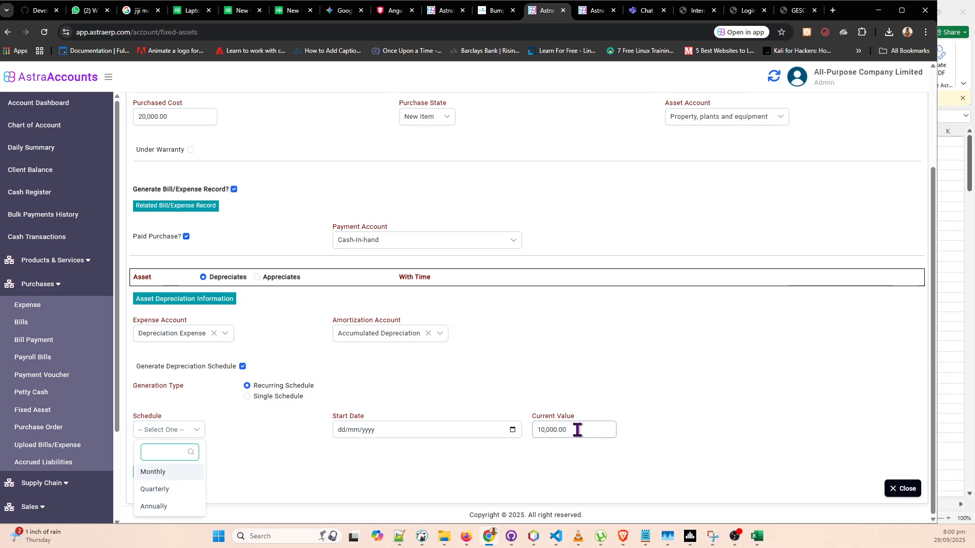
- Try the Appreciates option with a recurring schedule, setting the frequency to Monthly and then Annually
{"action": "left_click", "coordinate": [256, 277]}
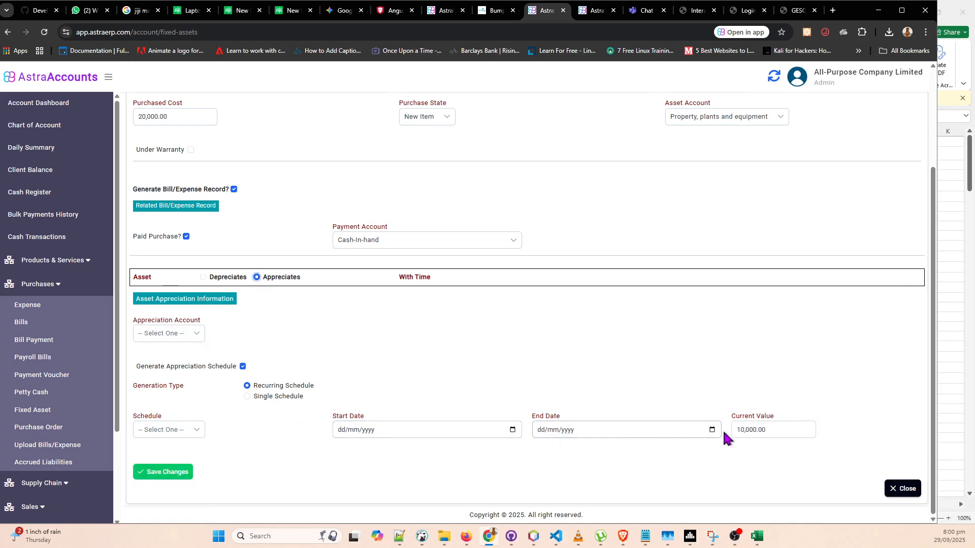
{"action": "left_click", "coordinate": [182, 430]}
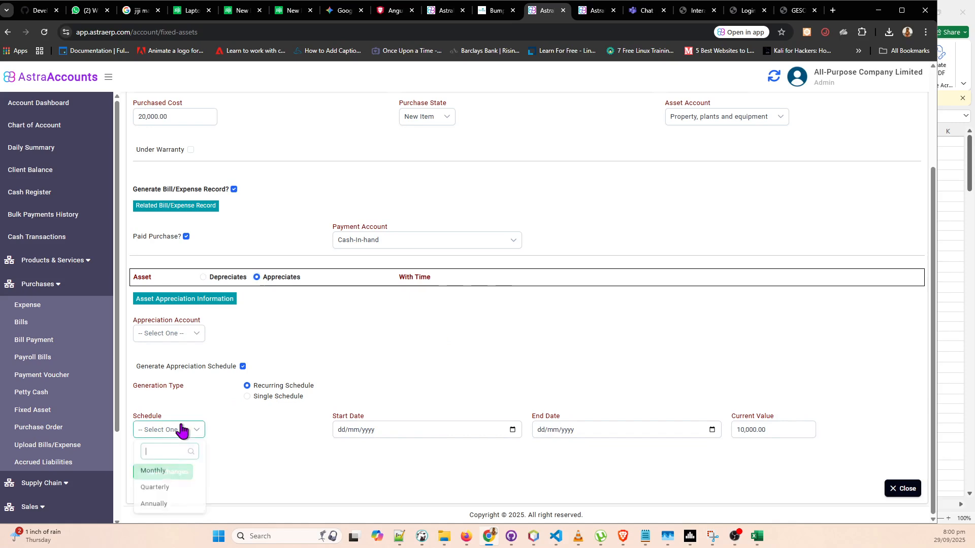
{"action": "left_click", "coordinate": [159, 472]}
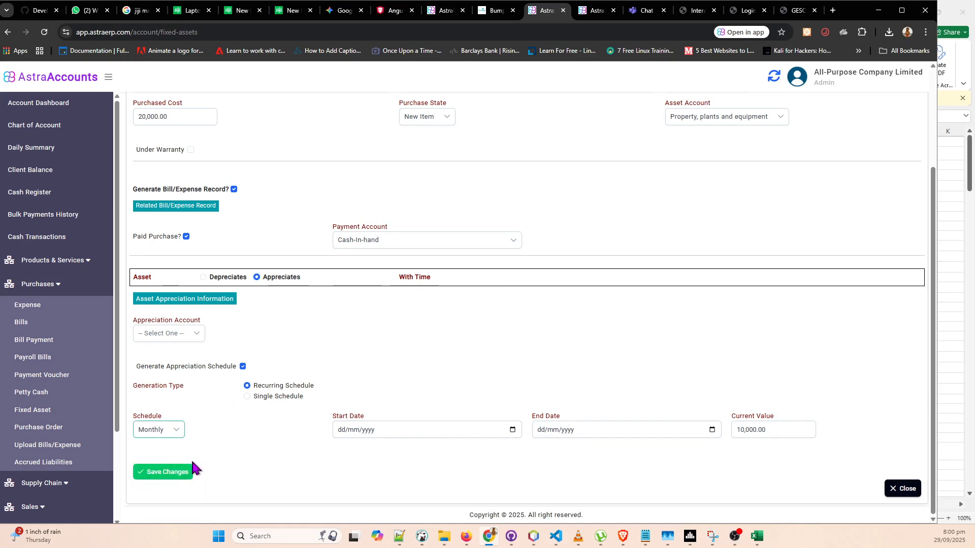
{"action": "left_click_drag", "start_coordinate": [791, 433], "coordinate": [733, 441]}
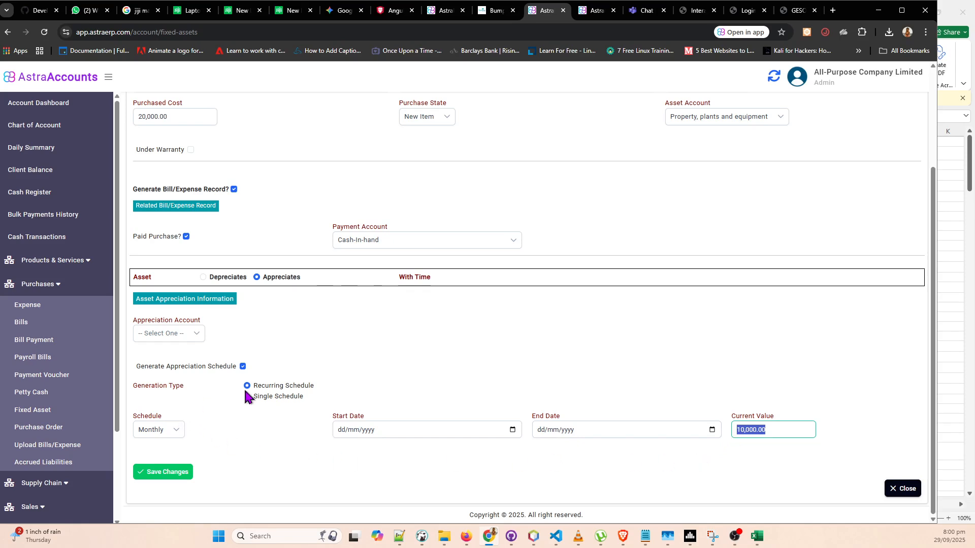
{"action": "left_click", "coordinate": [157, 431]}
{"action": "left_click", "coordinate": [152, 507]}
{"action": "left_click", "coordinate": [764, 429]}
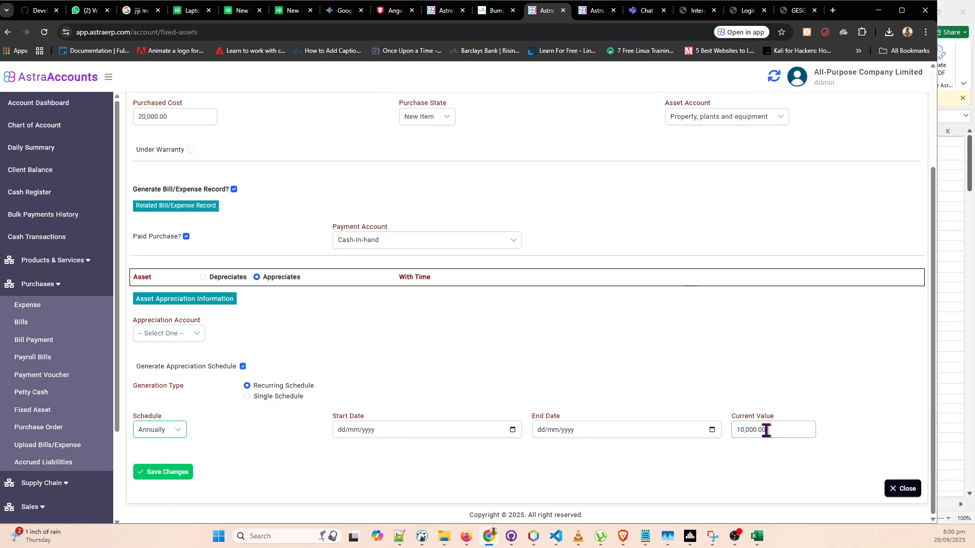
{"action": "left_click", "coordinate": [342, 429]}
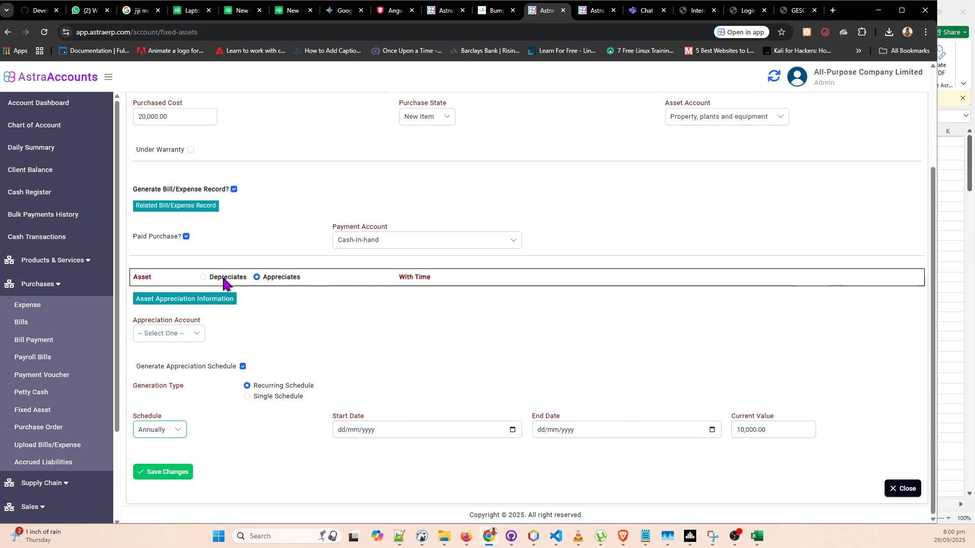
- Set the asset back to Depreciates with a recurring Monthly schedule and a current value of 1,000.00
{"action": "left_click", "coordinate": [203, 278]}
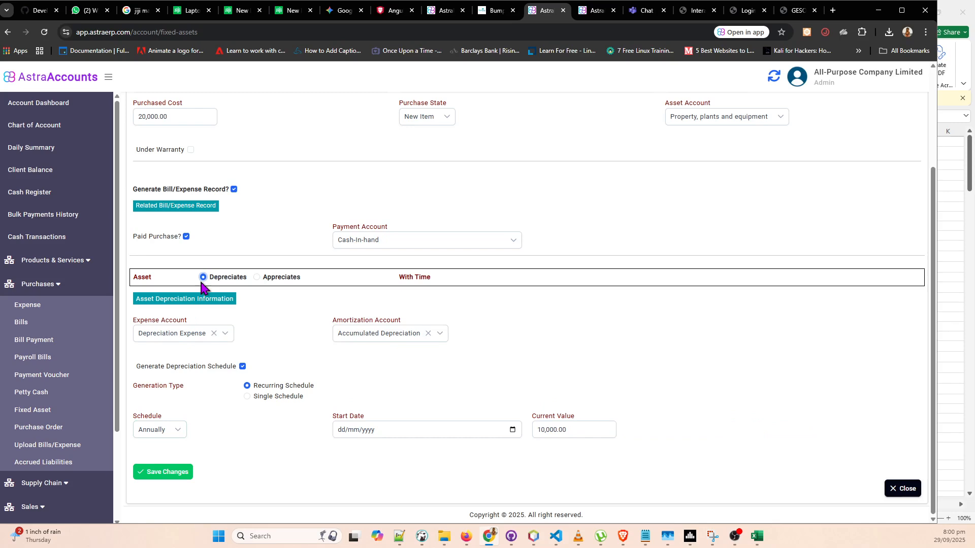
{"action": "left_click", "coordinate": [247, 386]}
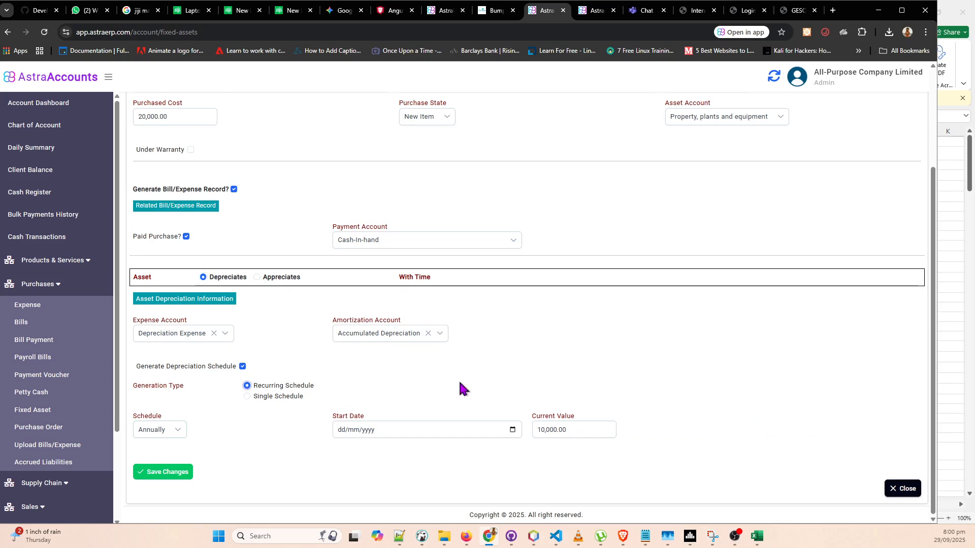
{"action": "left_click", "coordinate": [159, 431]}
{"action": "left_click", "coordinate": [157, 471]}
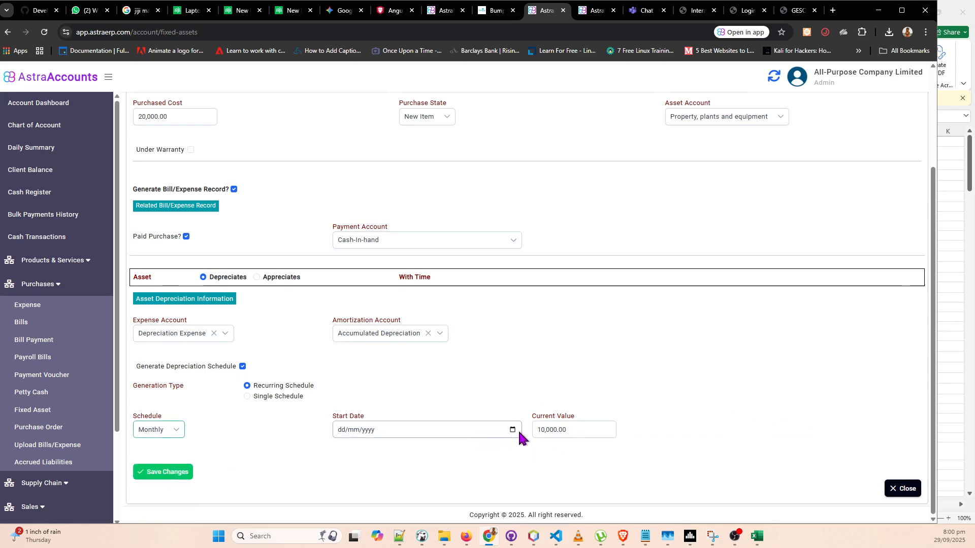
{"action": "left_click_drag", "start_coordinate": [589, 430], "coordinate": [515, 433]}
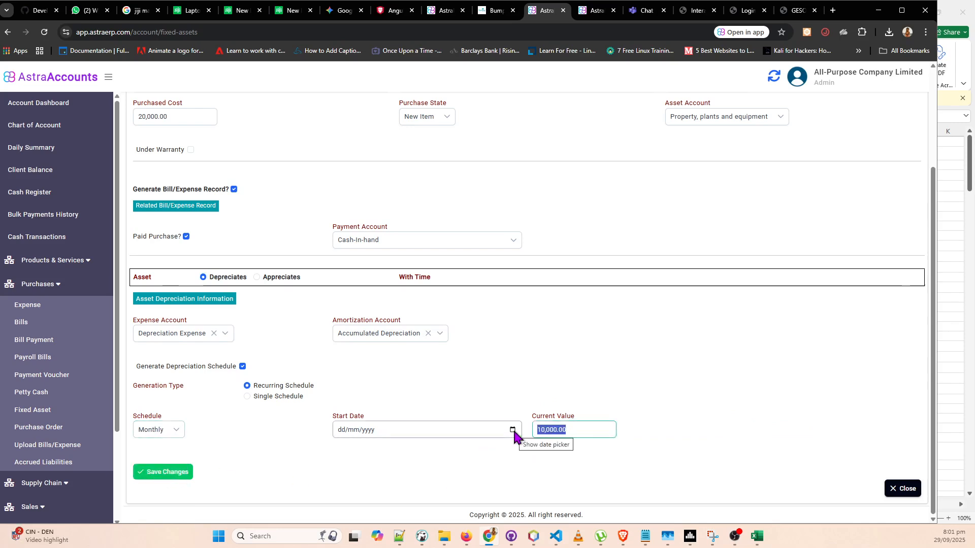
{"action": "type", "text": "1000"}
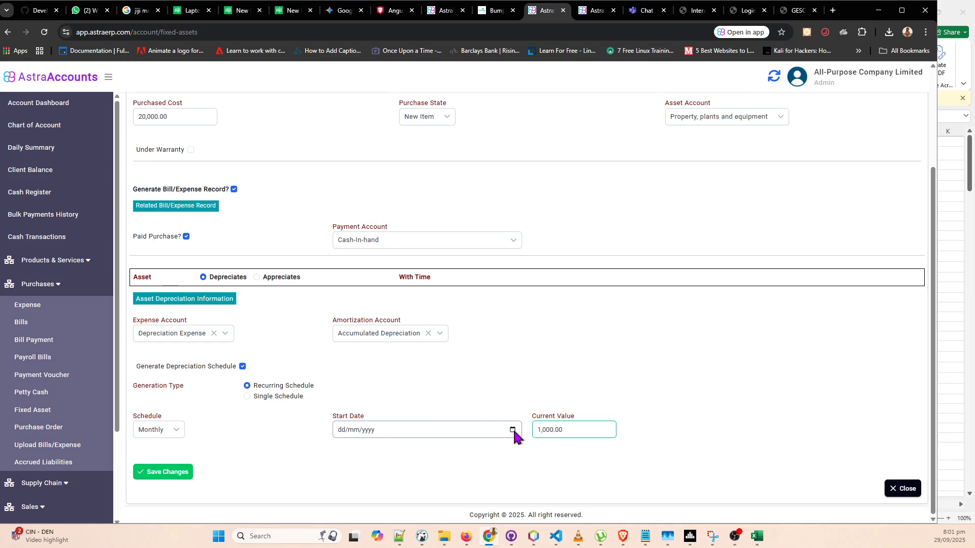
{"action": "left_click", "coordinate": [632, 344]}
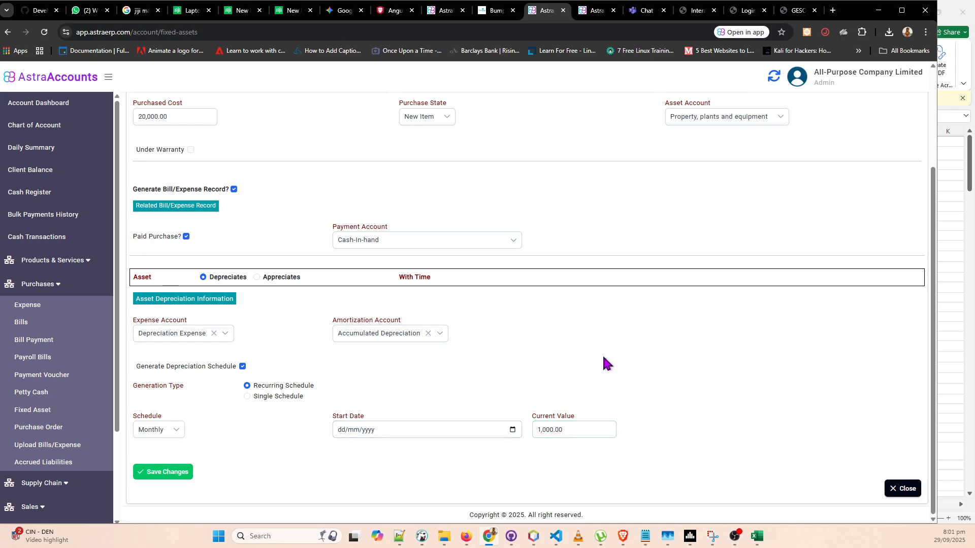
- Check the asset's purchase date and set the depreciation schedule's start date to 02/02/2025
{"action": "left_click", "coordinate": [513, 430]}
{"action": "scroll", "coordinate": [675, 312], "scroll_direction": "up", "scroll_amount": 3}
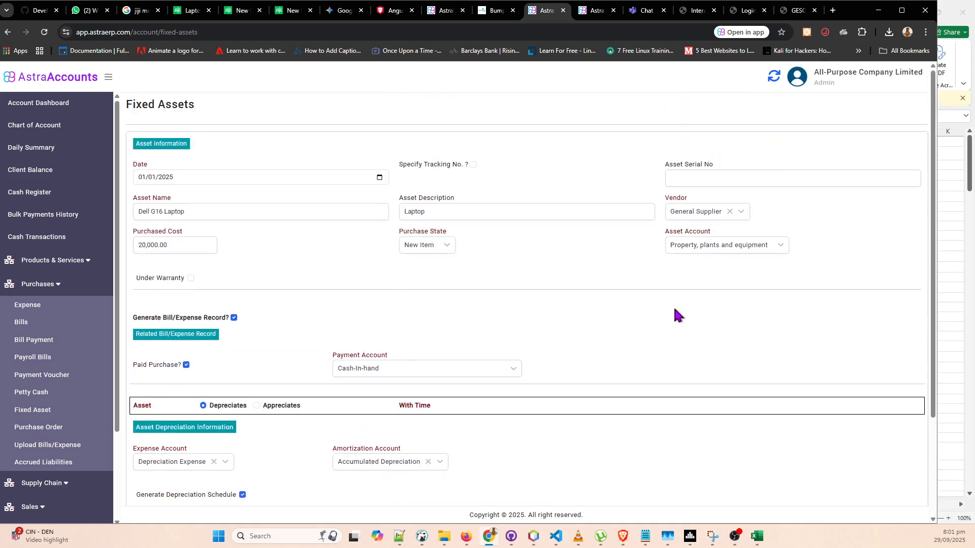
{"action": "left_click", "coordinate": [196, 176]}
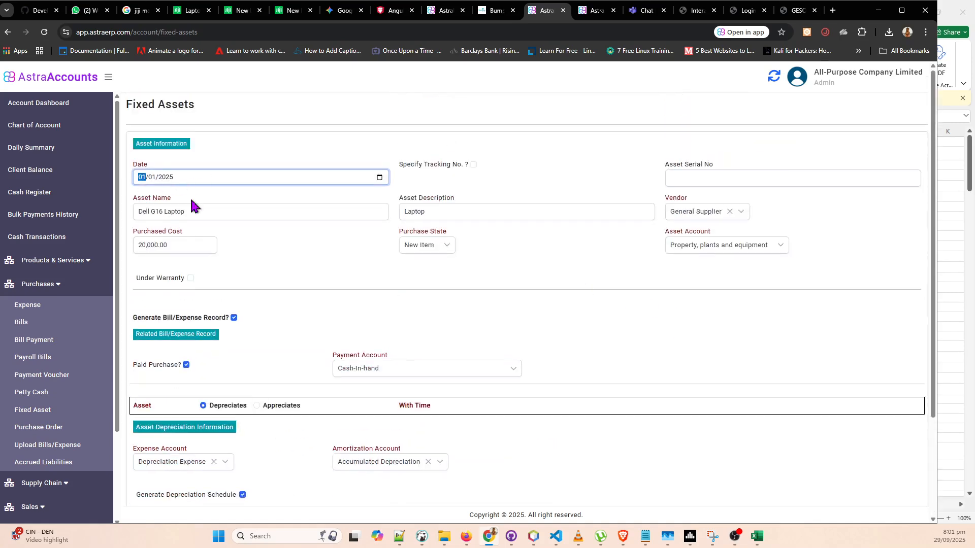
{"action": "scroll", "coordinate": [569, 381], "scroll_direction": "down", "scroll_amount": 2}
{"action": "scroll", "coordinate": [568, 381], "scroll_direction": "down", "scroll_amount": 1}
{"action": "left_click", "coordinate": [512, 430]}
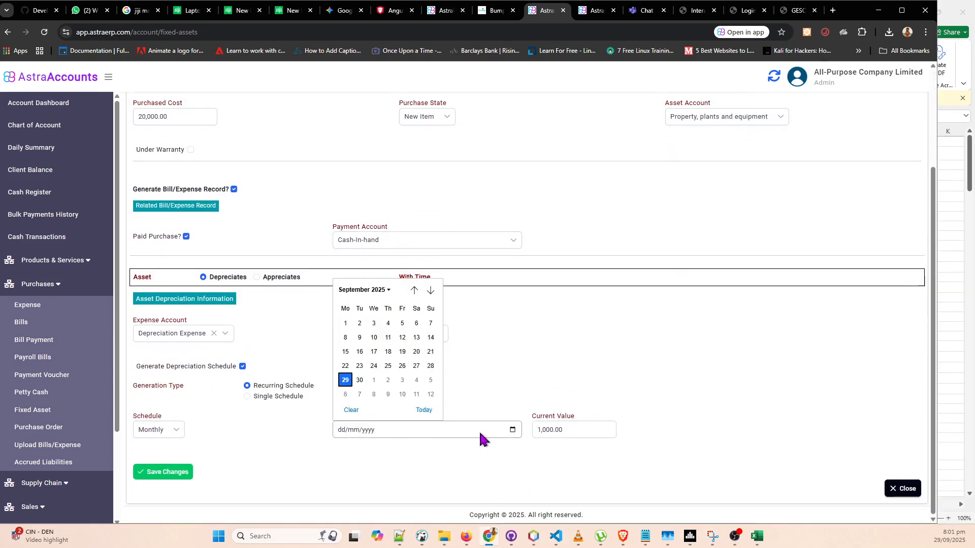
{"action": "left_click", "coordinate": [386, 293]}
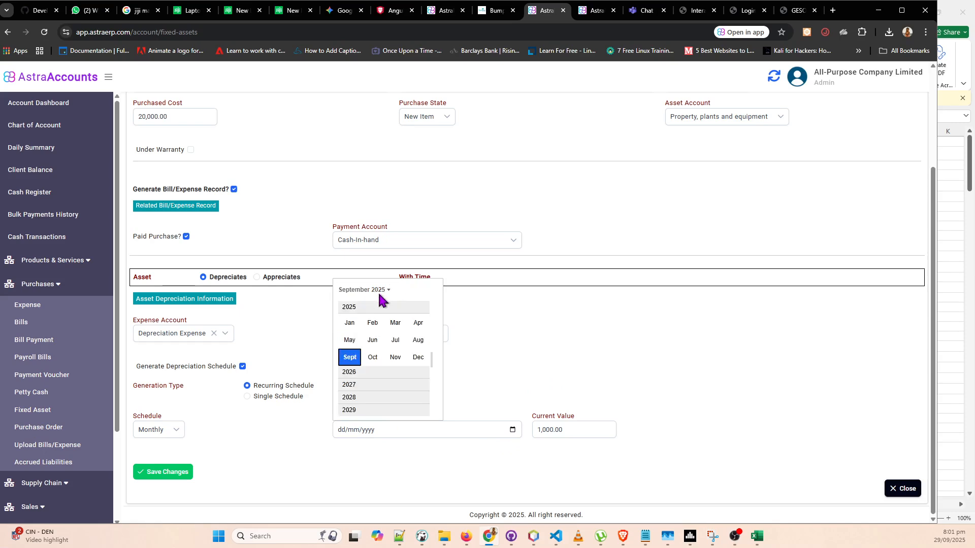
{"action": "left_click", "coordinate": [369, 324]}
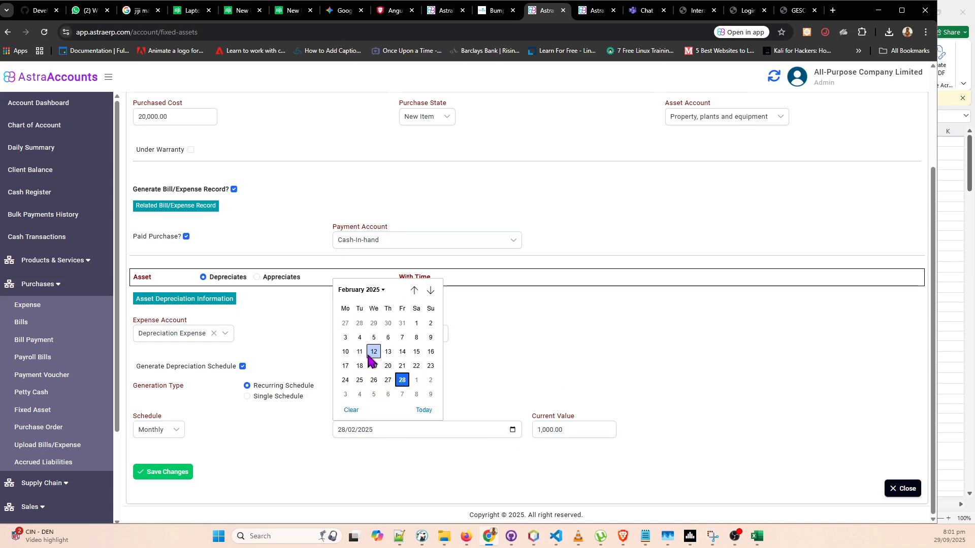
{"action": "left_click", "coordinate": [430, 325]}
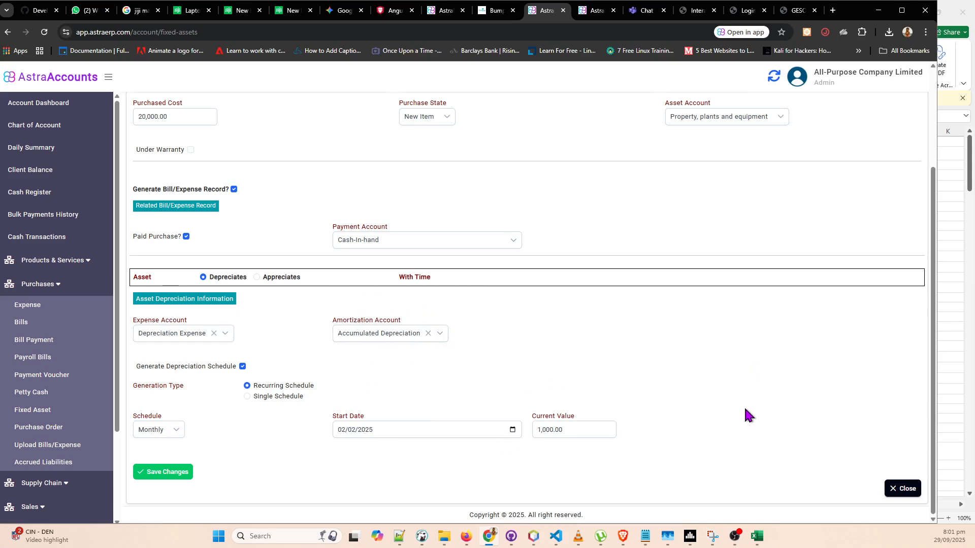
- Review the completed asset form from asset information to depreciation schedule and save the fixed asset
{"action": "left_click", "coordinate": [549, 435]}
{"action": "scroll", "coordinate": [731, 375], "scroll_direction": "up", "scroll_amount": 3}
{"action": "scroll", "coordinate": [731, 375], "scroll_direction": "down", "scroll_amount": 1}
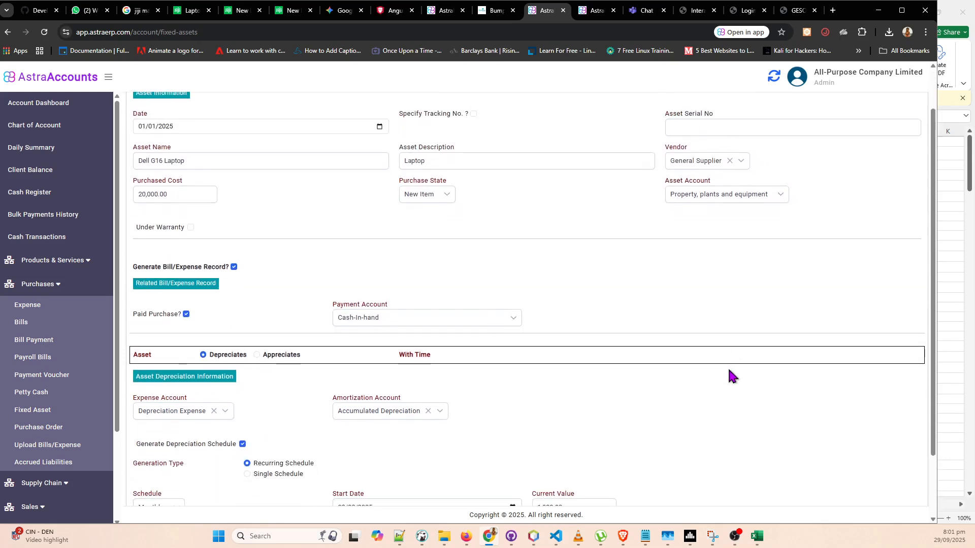
{"action": "scroll", "coordinate": [732, 375], "scroll_direction": "up", "scroll_amount": 1}
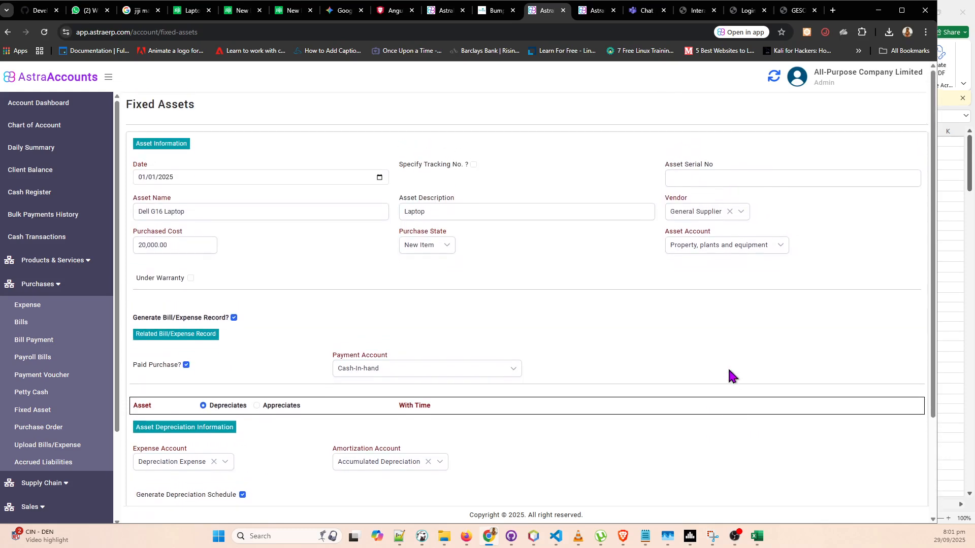
{"action": "scroll", "coordinate": [424, 446], "scroll_direction": "down", "scroll_amount": 3}
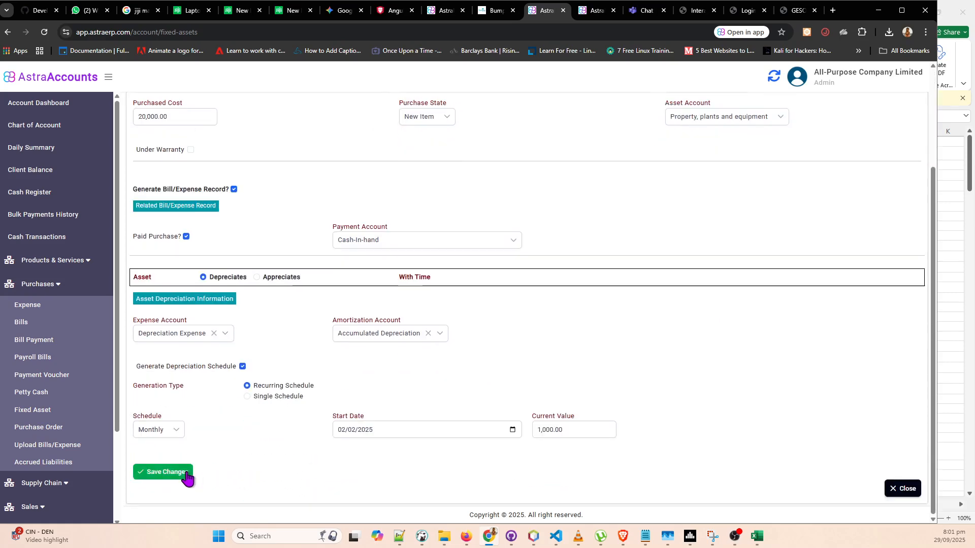
{"action": "left_click", "coordinate": [188, 473]}
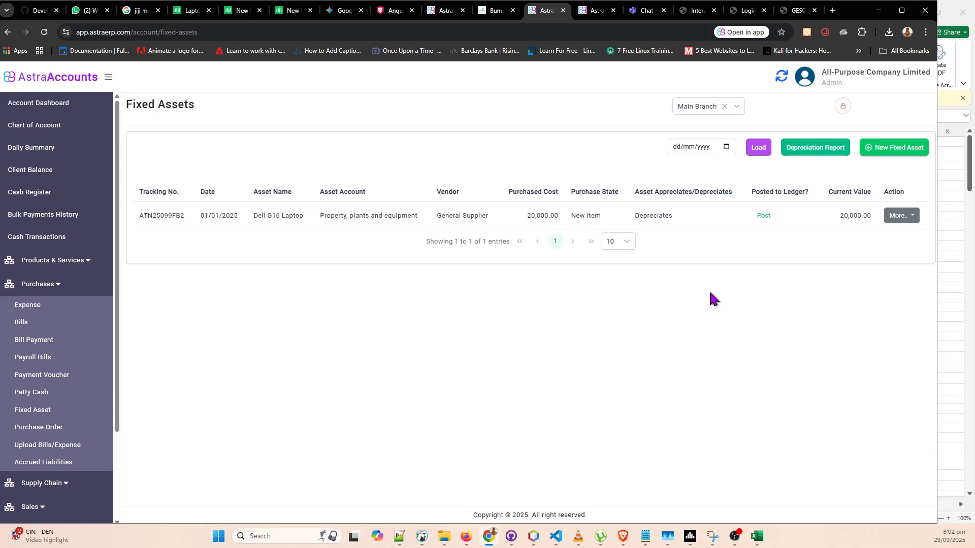
- Check the actions available for the Dell G16 Laptop asset and post it to the ledger
{"action": "left_click", "coordinate": [902, 217]}
{"action": "left_click", "coordinate": [711, 271]}
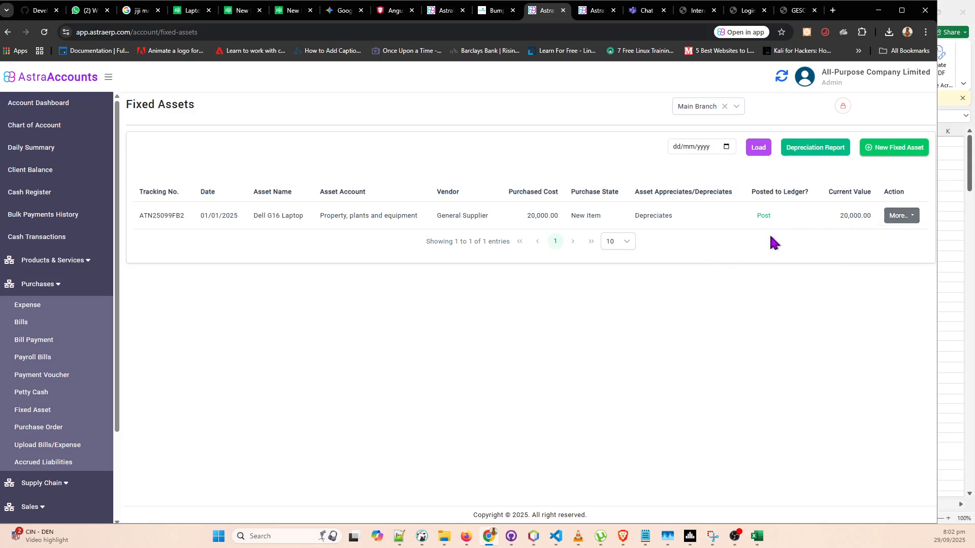
{"action": "left_click", "coordinate": [764, 218]}
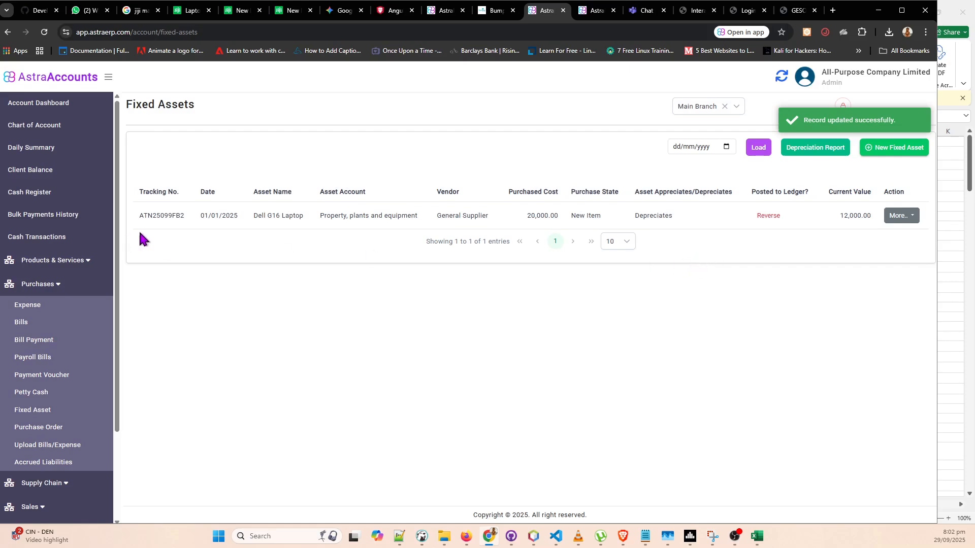
- Compare the purchased cost with the current value in the Dell G16 Laptop's asset record
{"action": "left_click_drag", "start_coordinate": [138, 220], "coordinate": [736, 211]}
{"action": "left_click", "coordinate": [741, 214]}
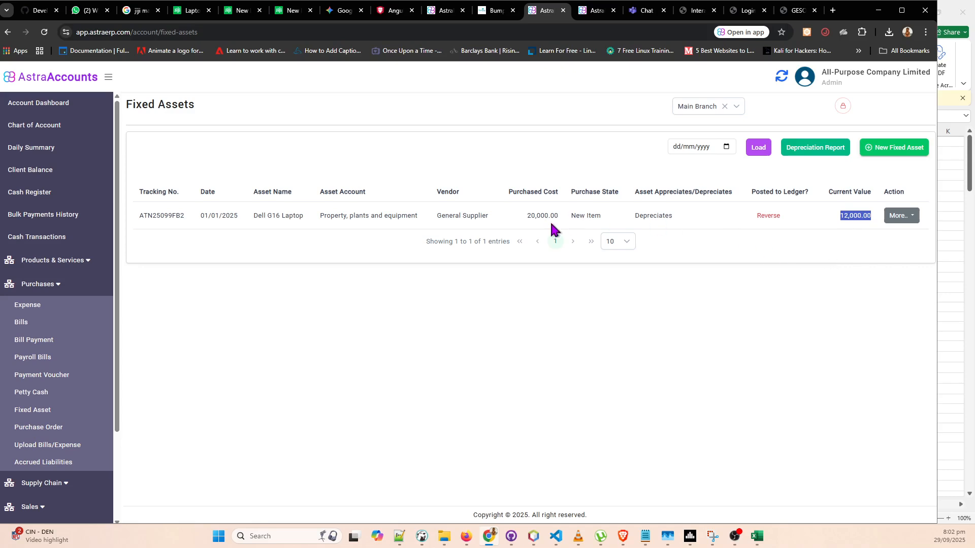
{"action": "left_click", "coordinate": [530, 226]}
{"action": "left_click_drag", "start_coordinate": [525, 218], "coordinate": [566, 221]}
{"action": "left_click_drag", "start_coordinate": [839, 215], "coordinate": [892, 223]}
- Open the list of depreciation schedules for the Dell G16 Laptop asset
{"action": "left_click", "coordinate": [902, 217]}
{"action": "left_click", "coordinate": [785, 271]}
{"action": "left_click", "coordinate": [900, 219]}
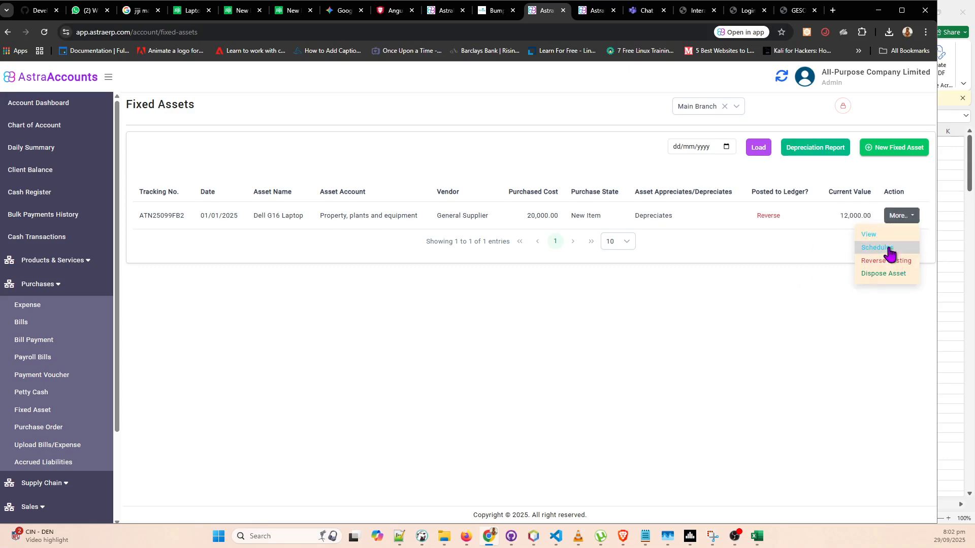
{"action": "left_click", "coordinate": [886, 249]}
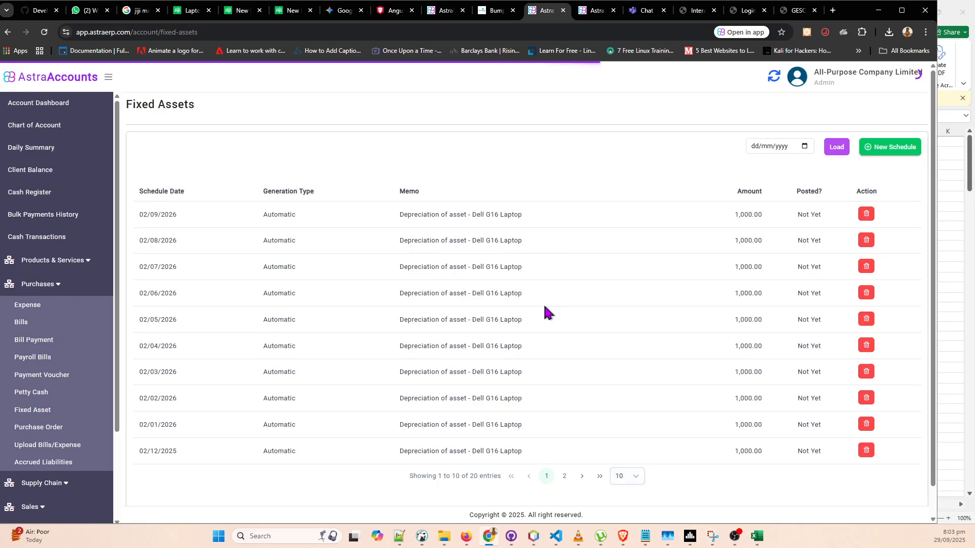
- Show 50 depreciation schedules per page and look through the whole list for the Dell G16 Laptop
{"action": "scroll", "coordinate": [678, 292], "scroll_direction": "down", "scroll_amount": 1}
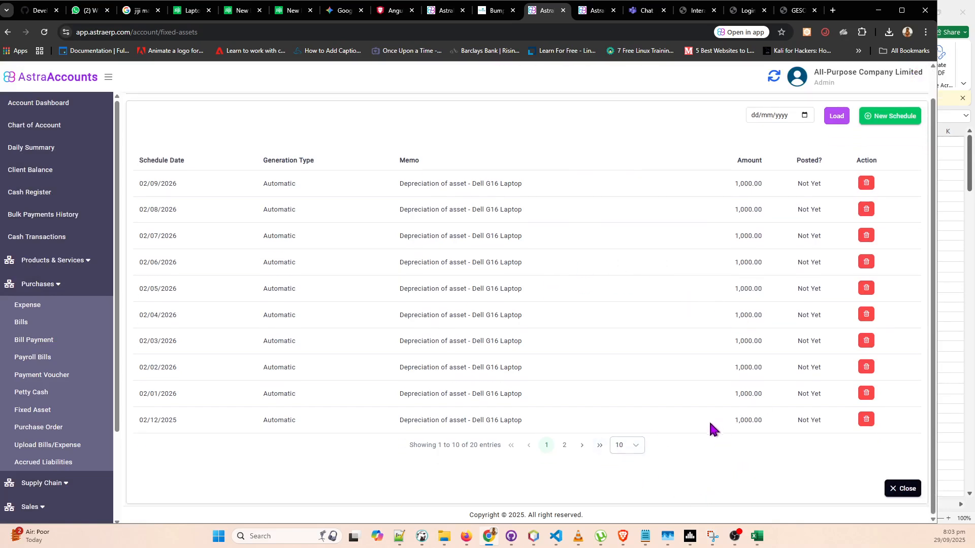
{"action": "left_click", "coordinate": [632, 446]}
{"action": "left_click", "coordinate": [625, 508]}
{"action": "scroll", "coordinate": [790, 431], "scroll_direction": "up", "scroll_amount": 1}
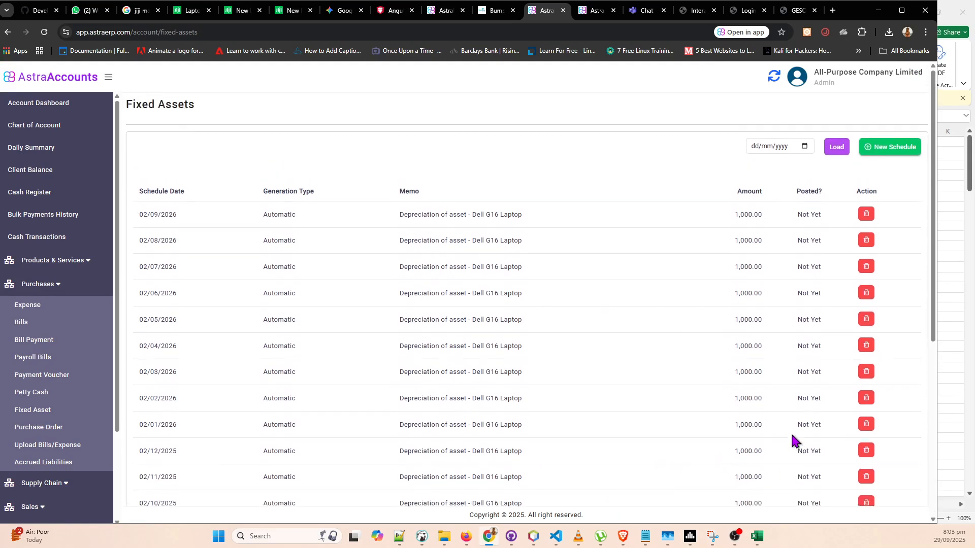
{"action": "scroll", "coordinate": [791, 432], "scroll_direction": "down", "scroll_amount": 6}
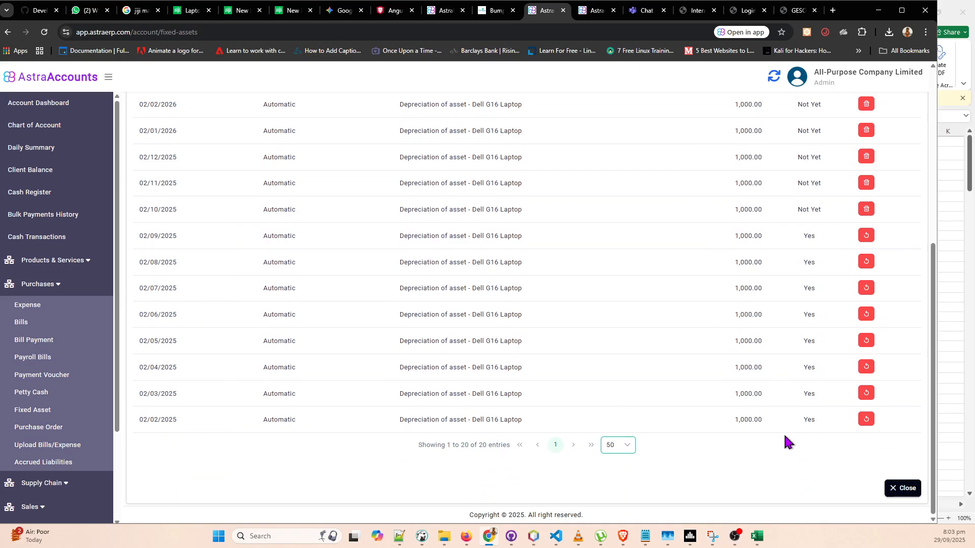
{"action": "scroll", "coordinate": [784, 432], "scroll_direction": "up", "scroll_amount": 5}
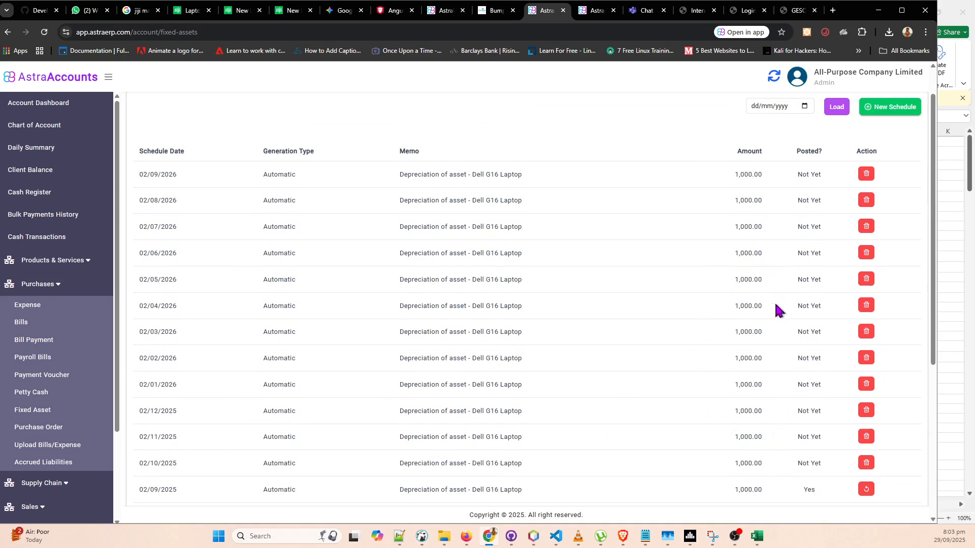
{"action": "scroll", "coordinate": [787, 333], "scroll_direction": "down", "scroll_amount": 5}
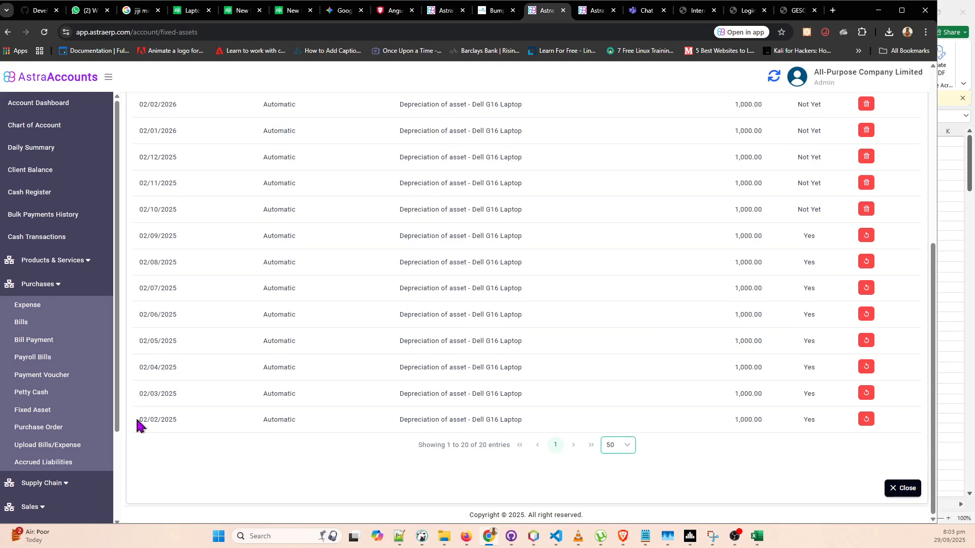
- Examine the date, memo, amount and posting status of the earliest depreciation entries, starting with 02/02/2025 and 02/03/2025
{"action": "left_click_drag", "start_coordinate": [137, 420], "coordinate": [209, 420]}
{"action": "left_click_drag", "start_coordinate": [821, 423], "coordinate": [775, 424]}
{"action": "scroll", "coordinate": [820, 428], "scroll_direction": "up", "scroll_amount": 6}
{"action": "scroll", "coordinate": [815, 193], "scroll_direction": "down", "scroll_amount": 6}
{"action": "left_click_drag", "start_coordinate": [143, 395], "coordinate": [289, 401]}
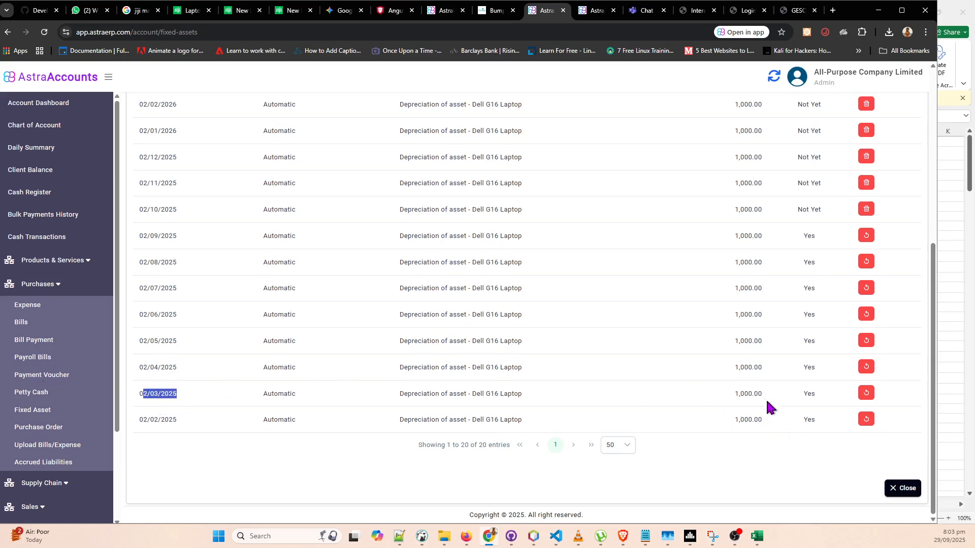
{"action": "left_click_drag", "start_coordinate": [733, 395], "coordinate": [763, 400]}
{"action": "left_click_drag", "start_coordinate": [383, 395], "coordinate": [567, 406]}
{"action": "left_click", "coordinate": [733, 407]}
{"action": "left_click_drag", "start_coordinate": [137, 366], "coordinate": [162, 366]}
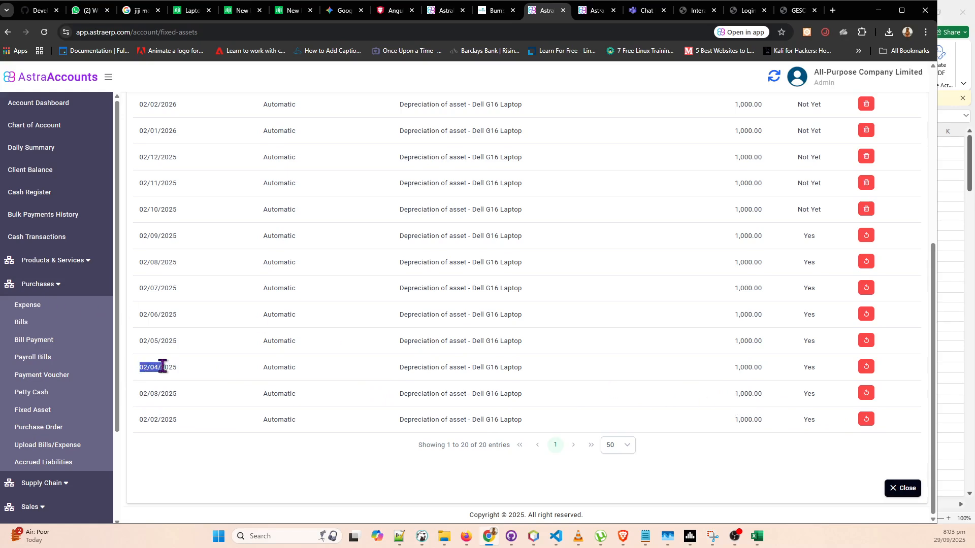
{"action": "left_click", "coordinate": [154, 344]}
- Compare the posting status of the 02/09/2025 depreciation entry with the entries dated from 02/10/2025 onward
{"action": "left_click_drag", "start_coordinate": [139, 238], "coordinate": [837, 249]}
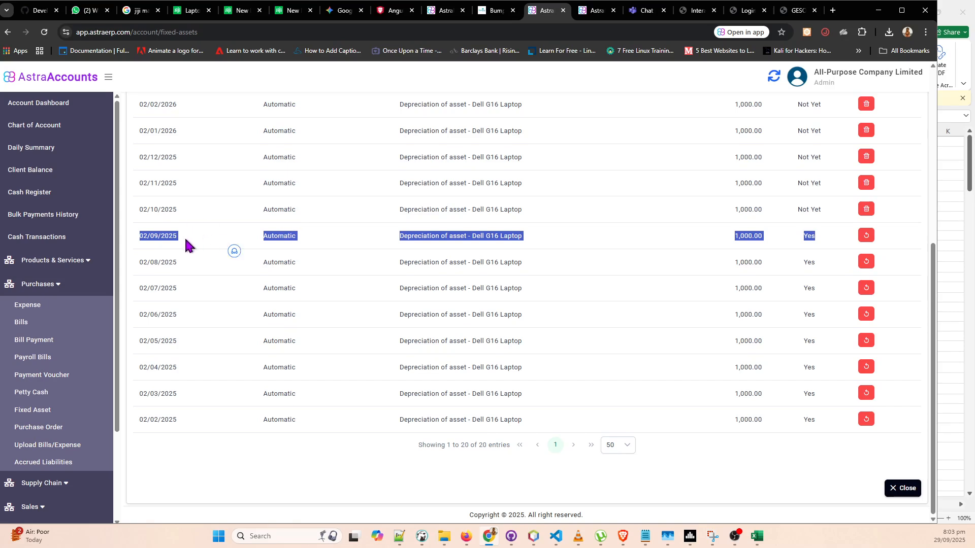
{"action": "left_click_drag", "start_coordinate": [140, 236], "coordinate": [826, 244]}
{"action": "left_click", "coordinate": [739, 246]}
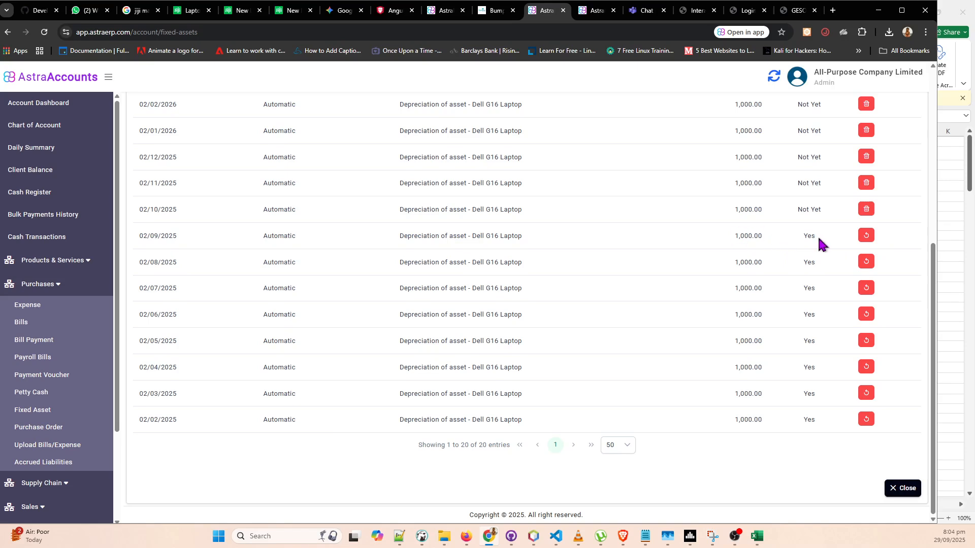
{"action": "left_click_drag", "start_coordinate": [820, 238], "coordinate": [144, 239]}
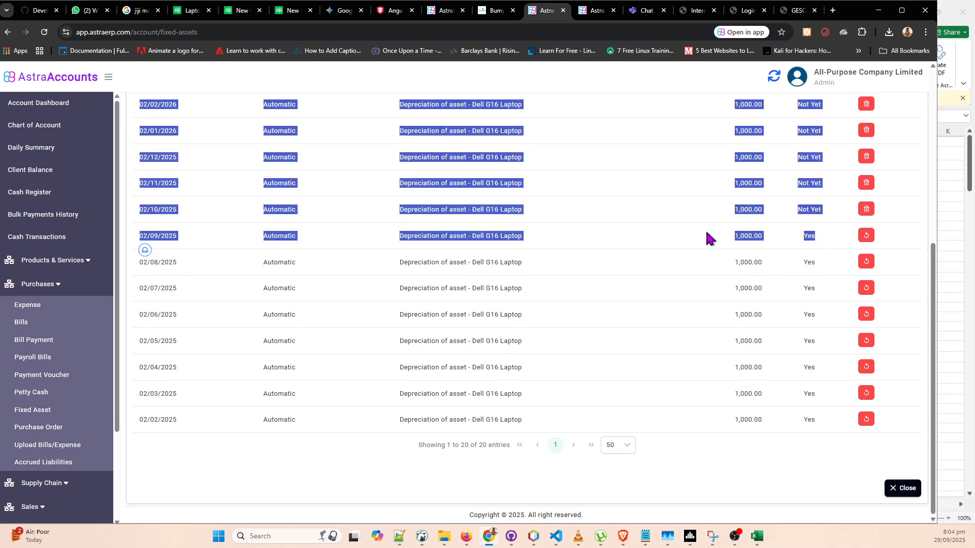
{"action": "left_click", "coordinate": [807, 238]}
{"action": "left_click_drag", "start_coordinate": [828, 213], "coordinate": [480, 131]}
{"action": "left_click", "coordinate": [242, 257]}
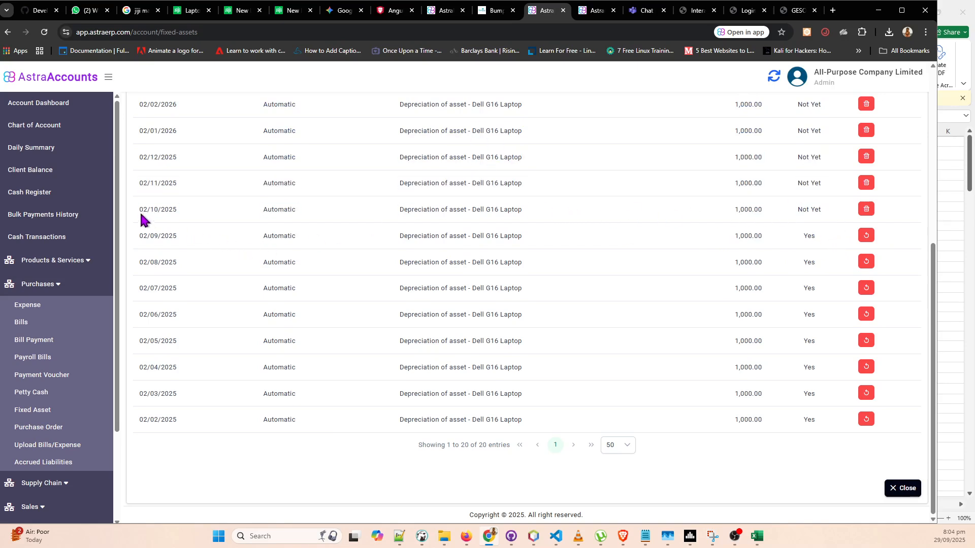
{"action": "left_click_drag", "start_coordinate": [141, 213], "coordinate": [202, 222]}
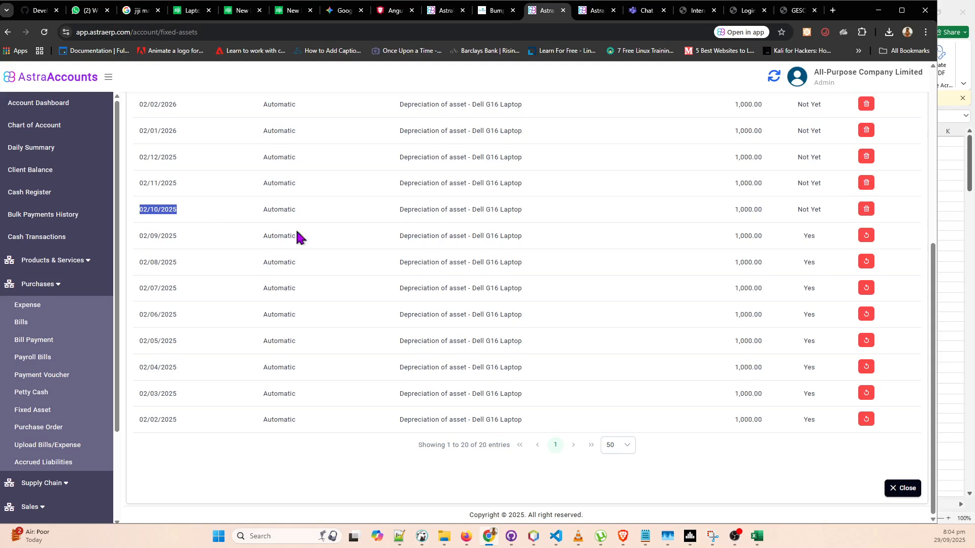
{"action": "left_click", "coordinate": [838, 213]}
- Check the amounts of the posted depreciation entries from 02/02/2025 to 02/09/2025 and close the schedule list
{"action": "scroll", "coordinate": [818, 235], "scroll_direction": "up", "scroll_amount": 5}
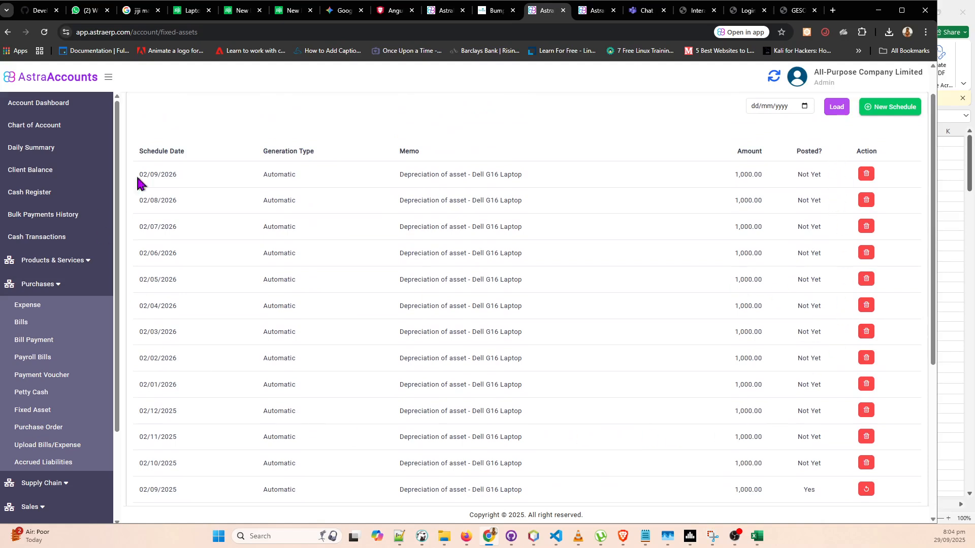
{"action": "scroll", "coordinate": [883, 422], "scroll_direction": "down", "scroll_amount": 5}
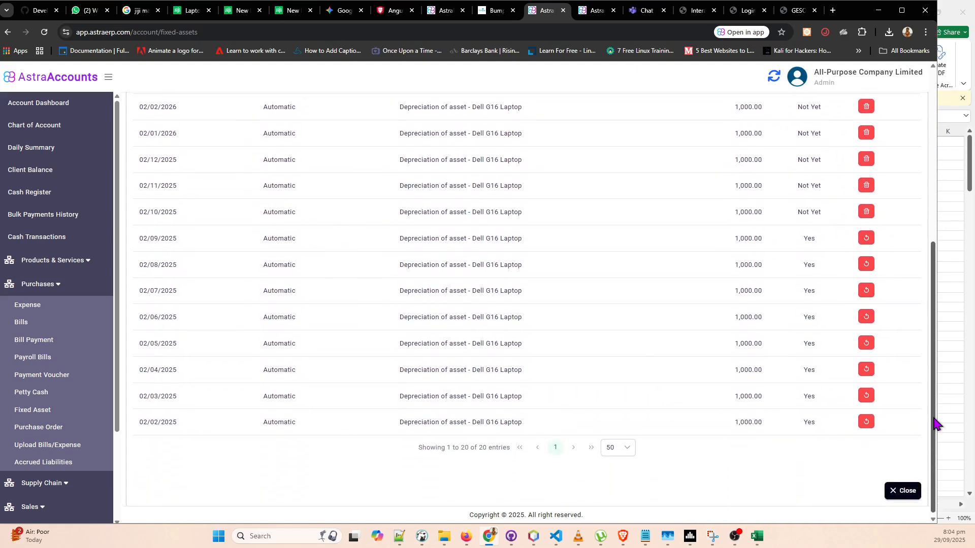
{"action": "left_click_drag", "start_coordinate": [734, 421], "coordinate": [764, 425]}
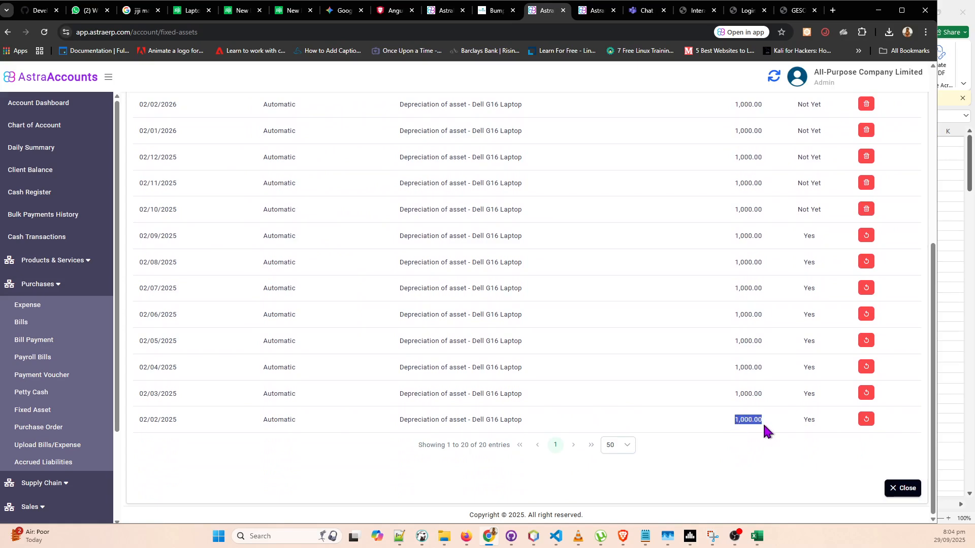
{"action": "left_click_drag", "start_coordinate": [740, 394], "coordinate": [767, 235]}
{"action": "left_click", "coordinate": [735, 293]}
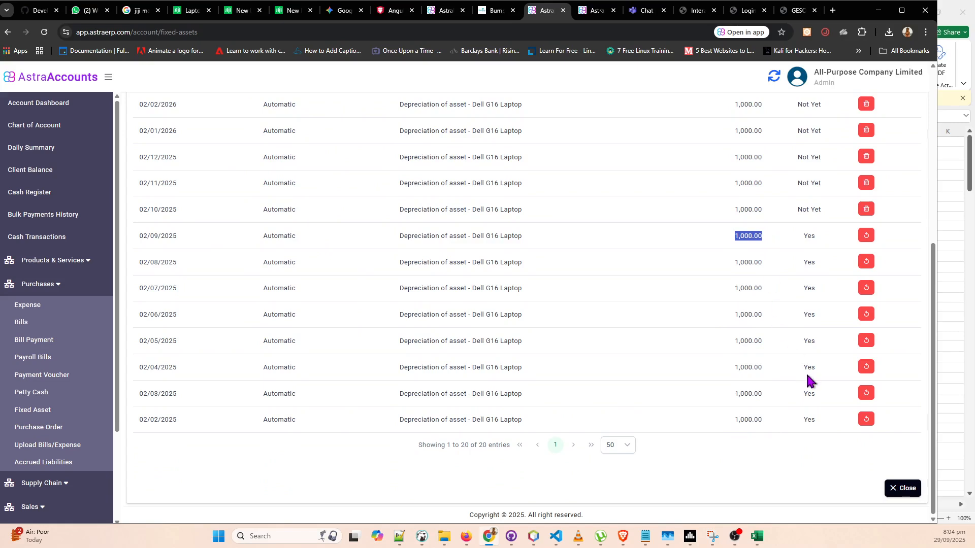
{"action": "scroll", "coordinate": [810, 382], "scroll_direction": "up", "scroll_amount": 1}
{"action": "scroll", "coordinate": [810, 384], "scroll_direction": "down", "scroll_amount": 1}
{"action": "left_click", "coordinate": [902, 493]}
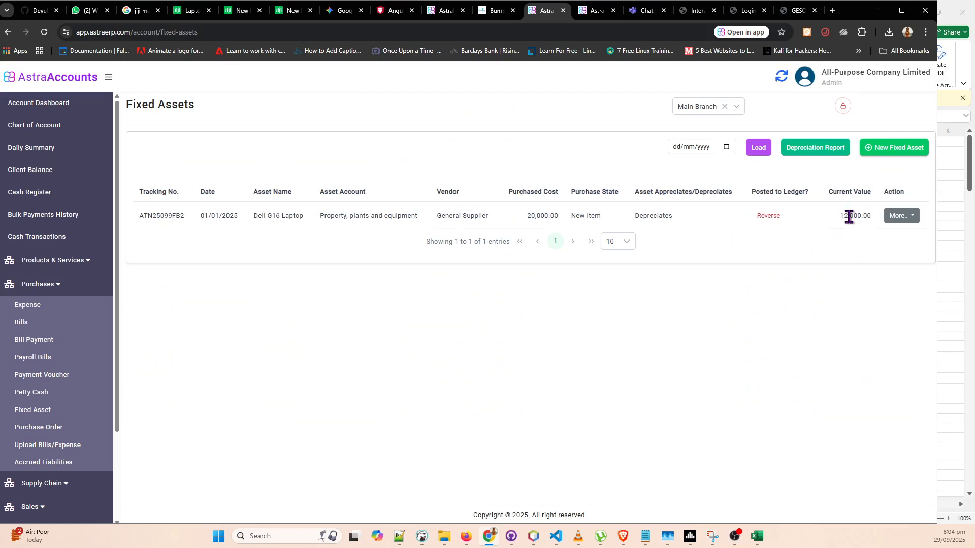
- Compare the Dell G16 Laptop's current value with its purchased cost and check which actions the posted asset offers
{"action": "left_click_drag", "start_coordinate": [838, 215], "coordinate": [868, 226]}
{"action": "left_click", "coordinate": [526, 226]}
{"action": "left_click_drag", "start_coordinate": [526, 223], "coordinate": [560, 231]}
{"action": "left_click_drag", "start_coordinate": [841, 219], "coordinate": [873, 221]}
{"action": "left_click", "coordinate": [911, 223]}
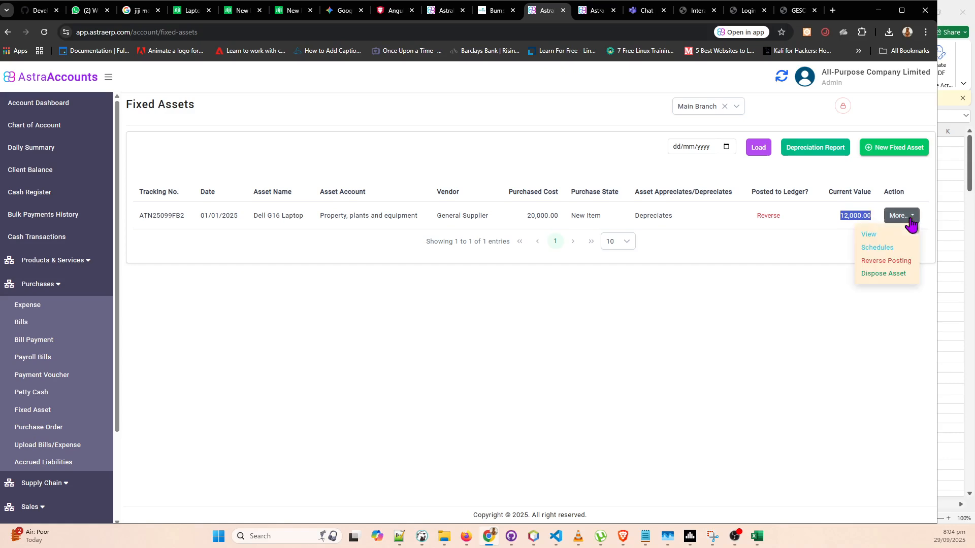
{"action": "left_click", "coordinate": [932, 219]}
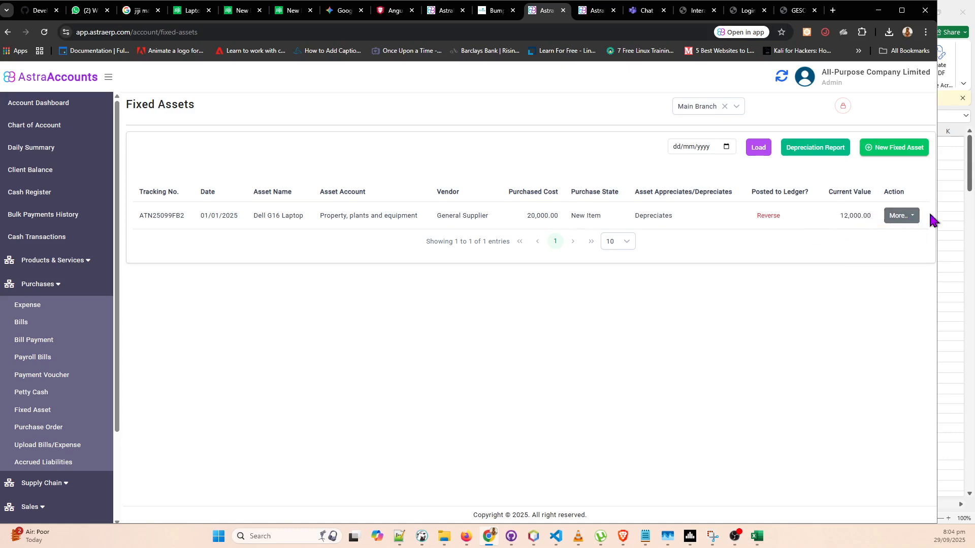
{"action": "left_click", "coordinate": [899, 217]}
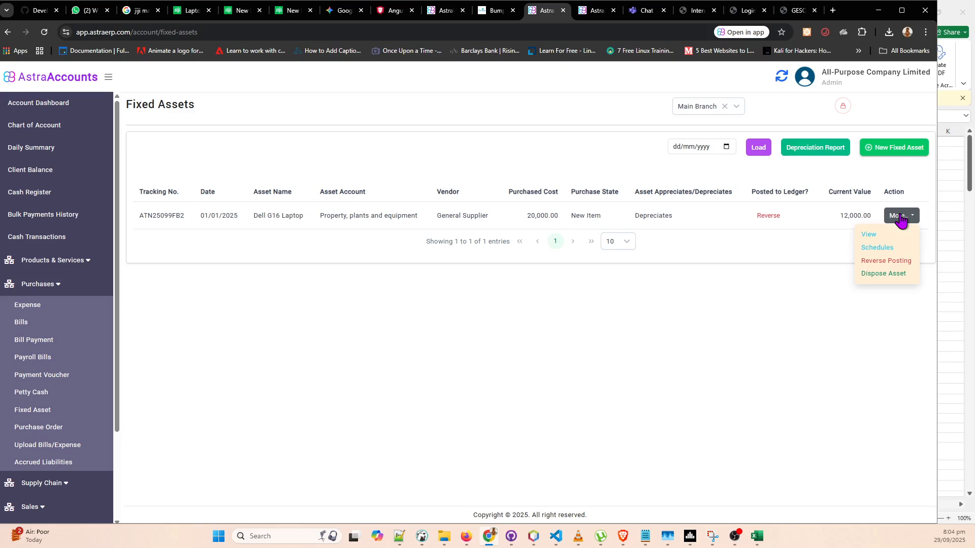
{"action": "left_click", "coordinate": [838, 245]}
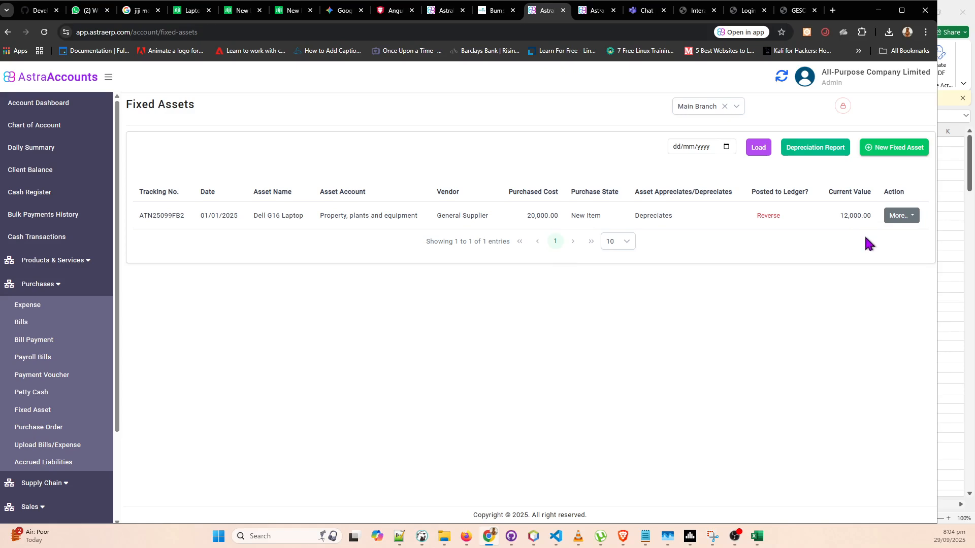
- Start the disposal of the Dell G16 Laptop asset and set the disposal date to 29/09/2025
{"action": "left_click", "coordinate": [900, 216]}
{"action": "left_click", "coordinate": [876, 277]}
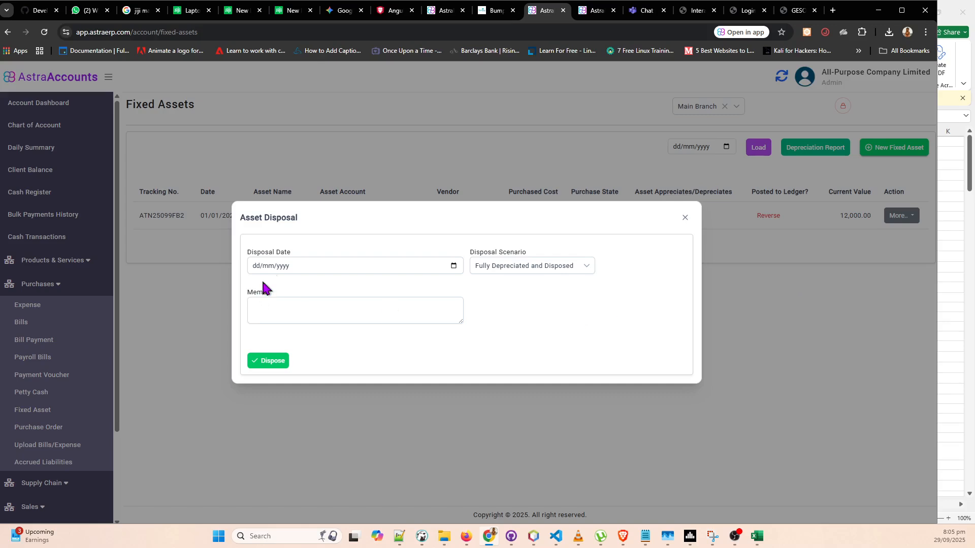
{"action": "left_click", "coordinate": [453, 266]}
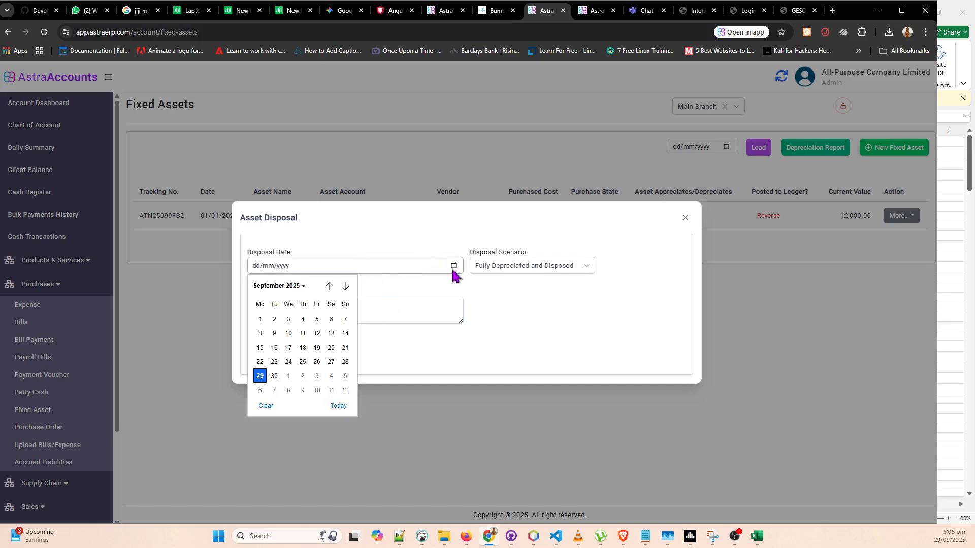
{"action": "left_click", "coordinate": [260, 376]}
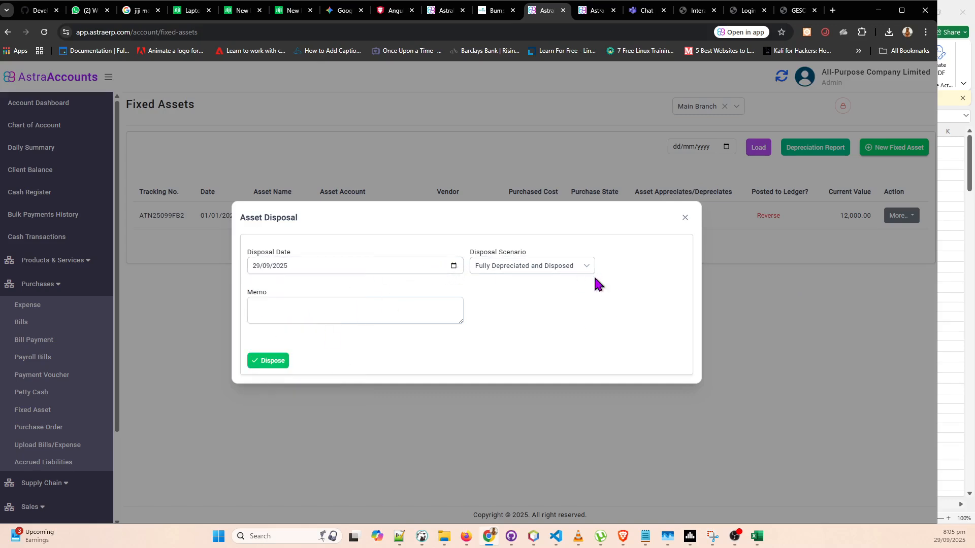
- Review the available disposal scenarios and set the scenario to Sold as No Longer Useful
{"action": "left_click", "coordinate": [580, 275]}
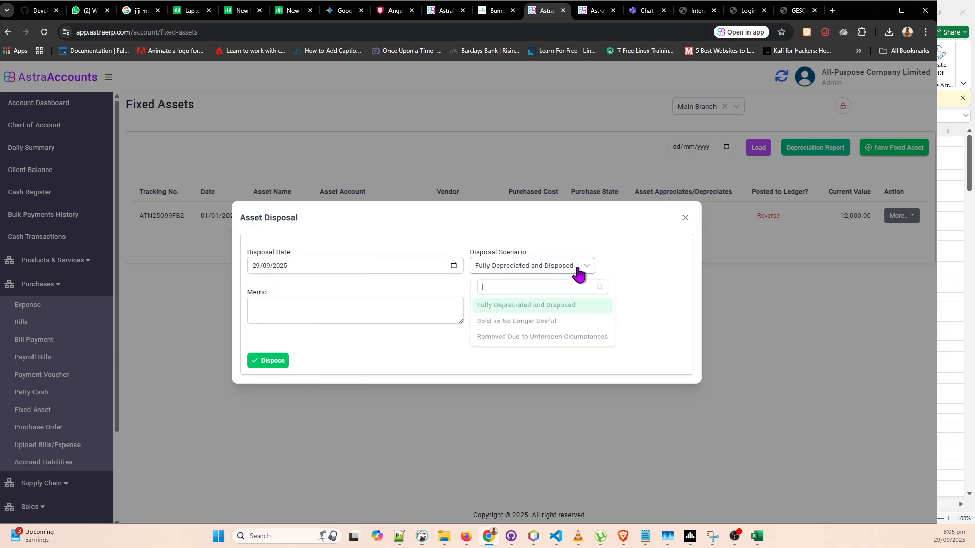
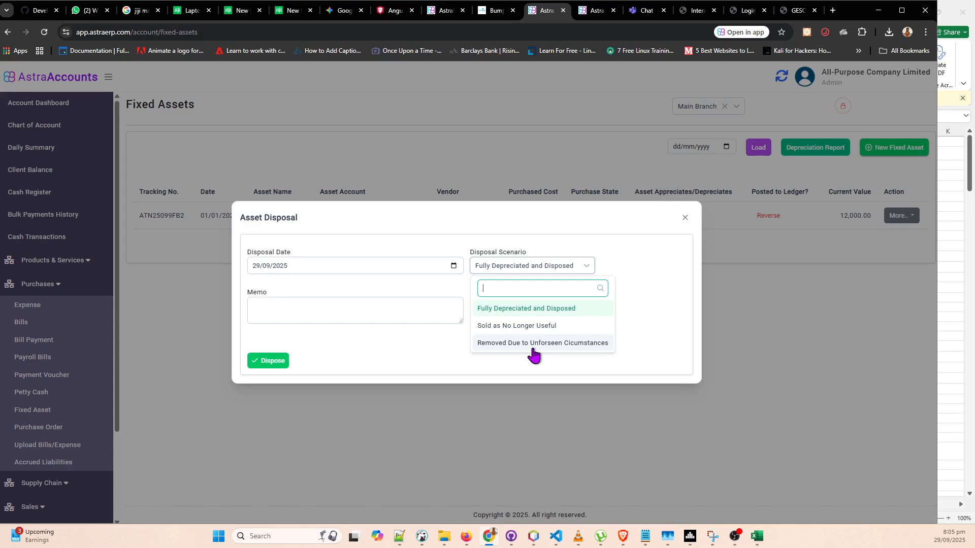
{"action": "left_click", "coordinate": [485, 327]}
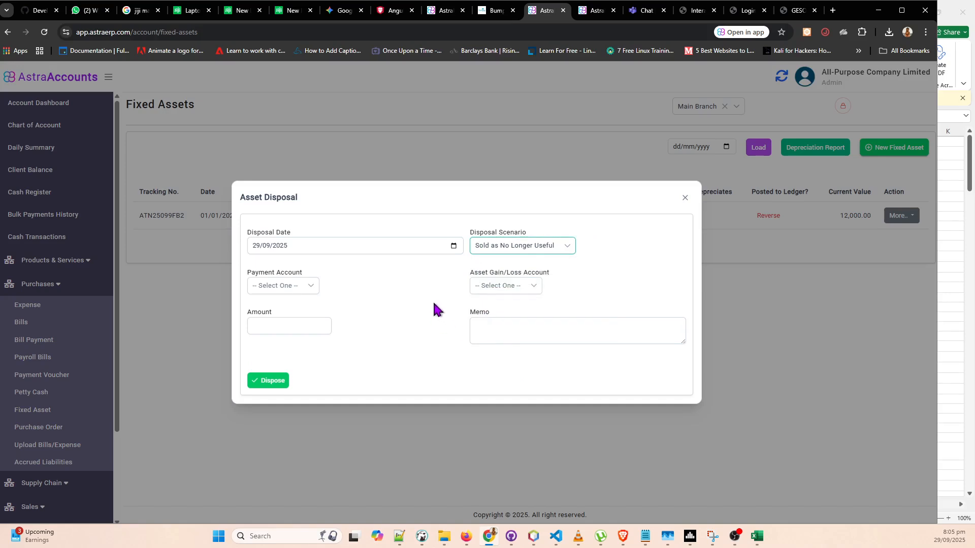
{"action": "left_click", "coordinate": [537, 246]}
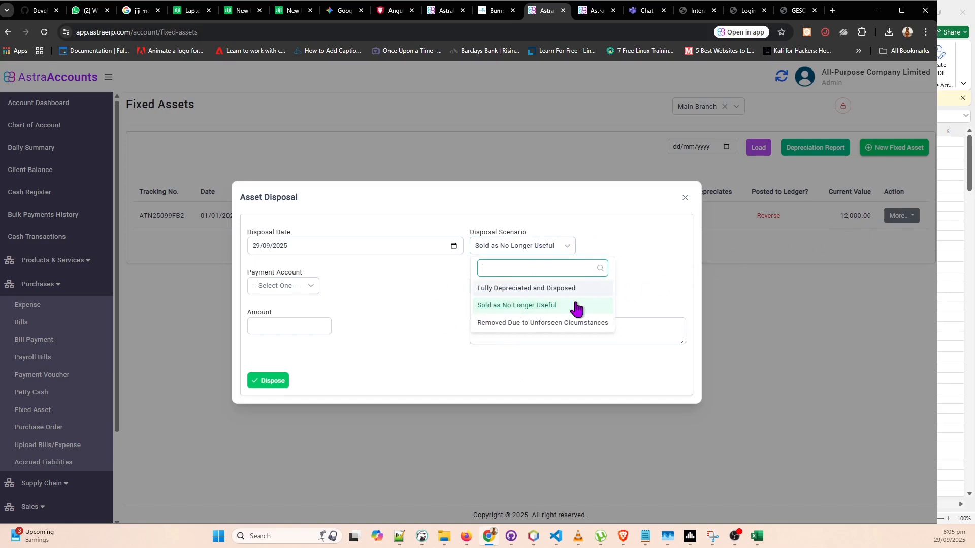
{"action": "left_click", "coordinate": [491, 306]}
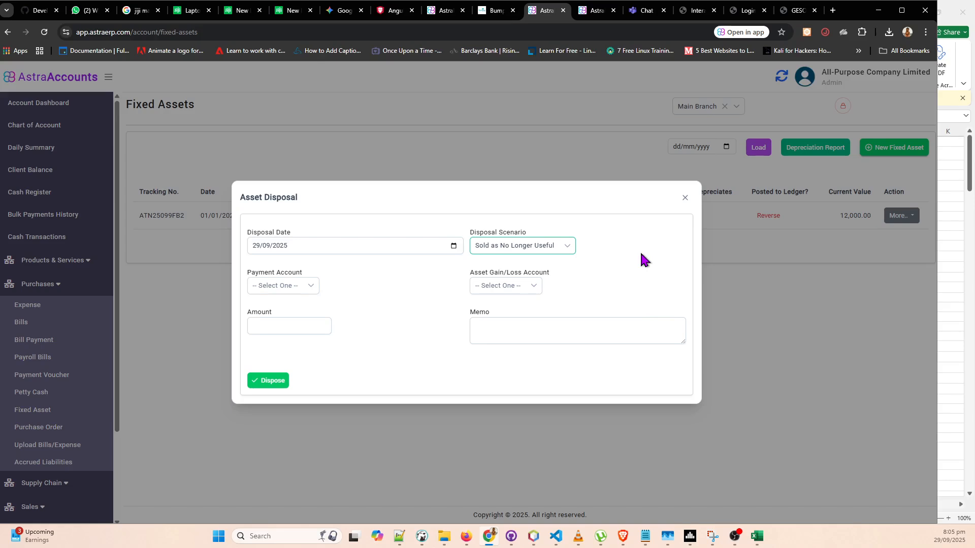
- Set the disposal's payment account to Cash-in-hand and check the choices for the Asset Gain/Loss Account
{"action": "left_click", "coordinate": [279, 287]}
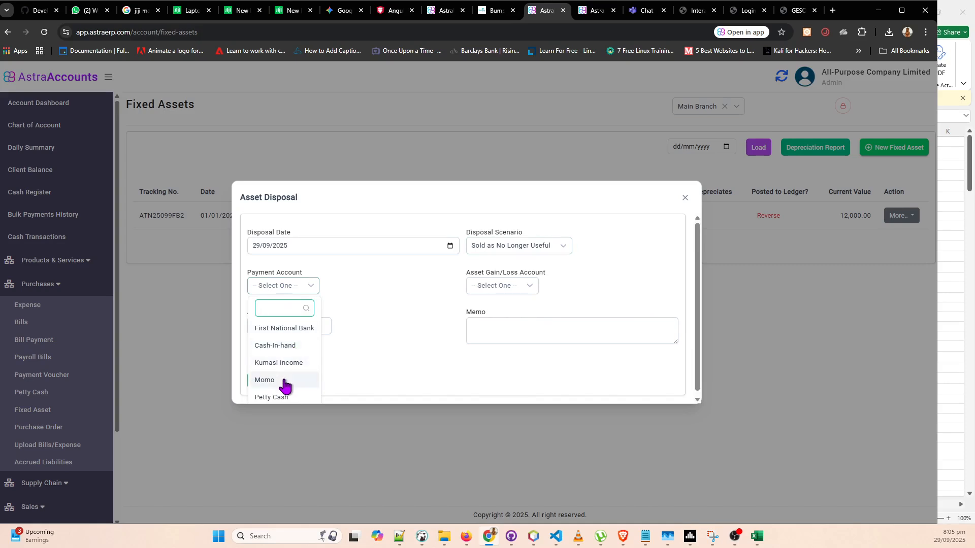
{"action": "left_click", "coordinate": [297, 347]}
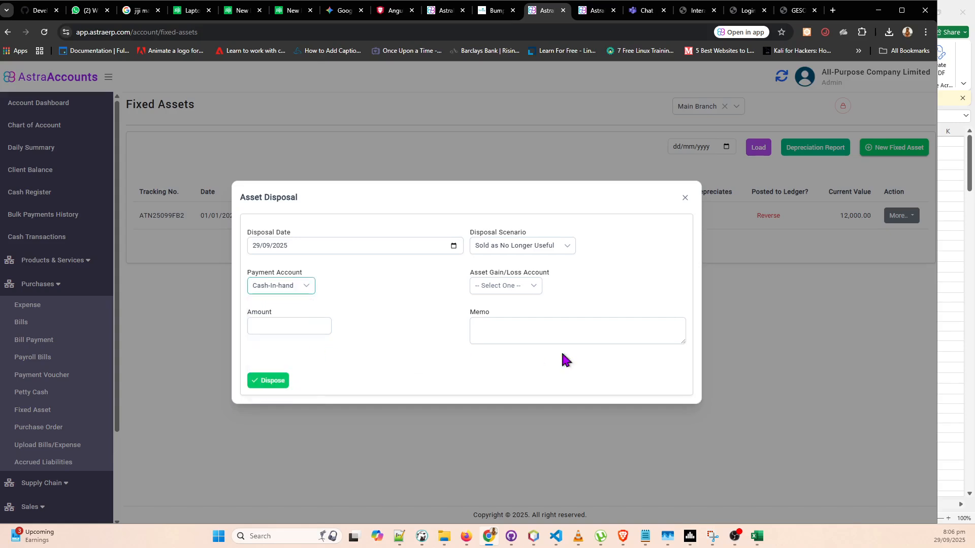
{"action": "left_click", "coordinate": [511, 285]}
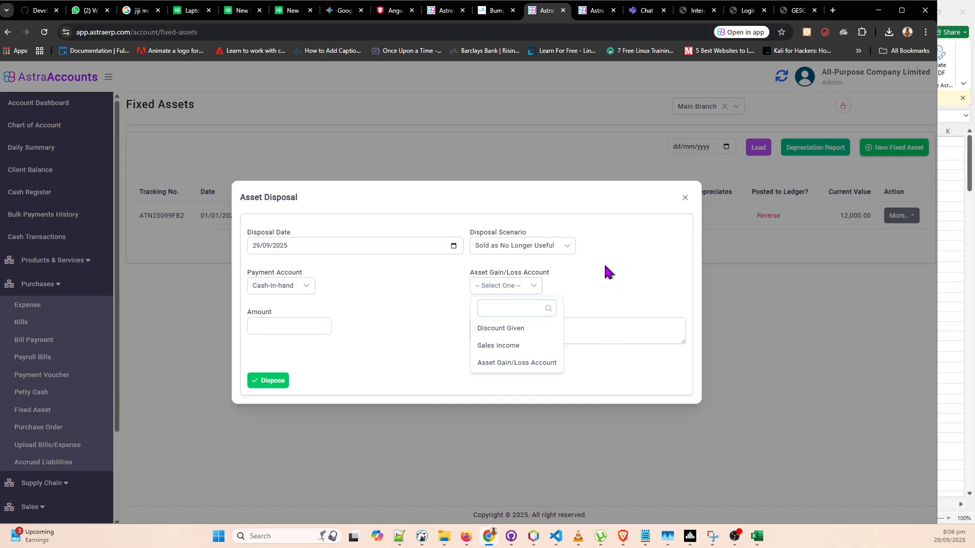
{"action": "triple_click", "coordinate": [575, 278]}
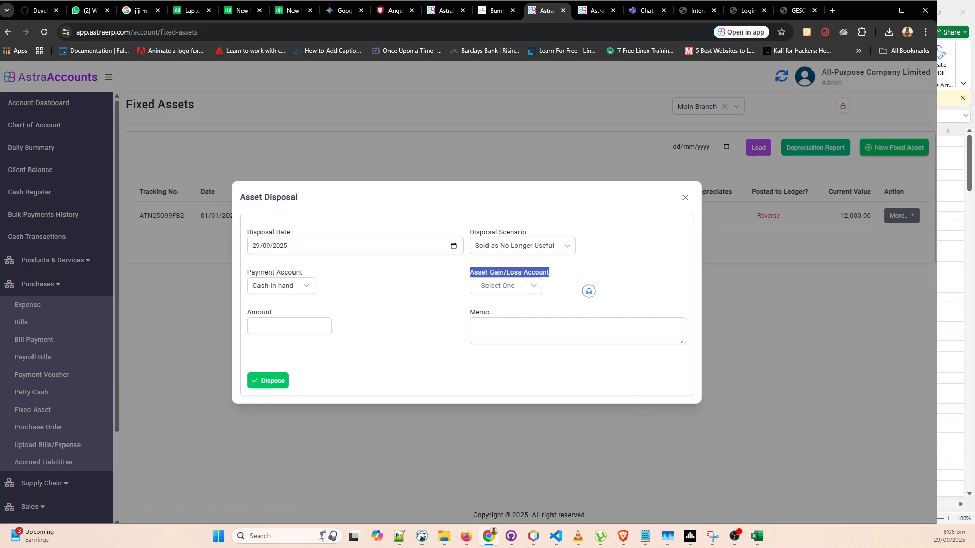
{"action": "left_click", "coordinate": [533, 286]}
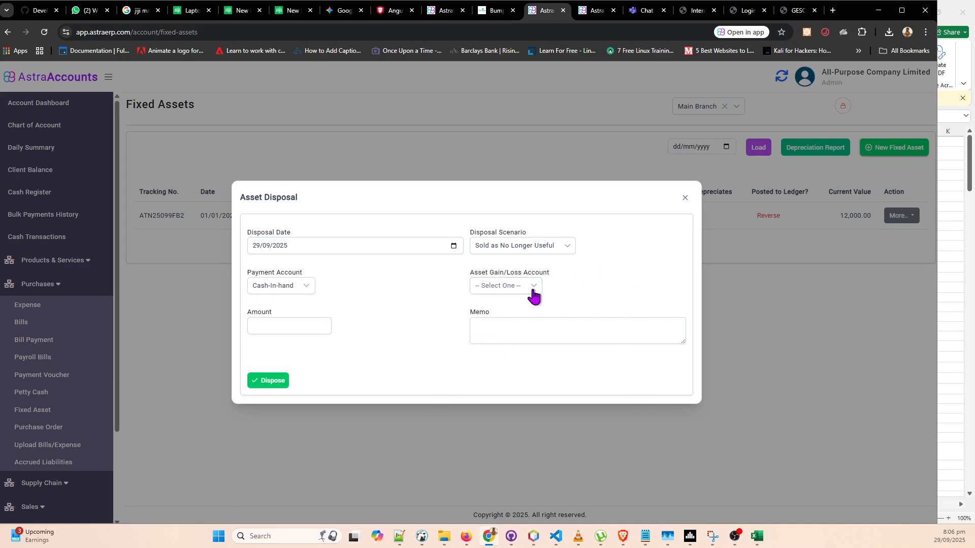
{"action": "left_click", "coordinate": [635, 275]}
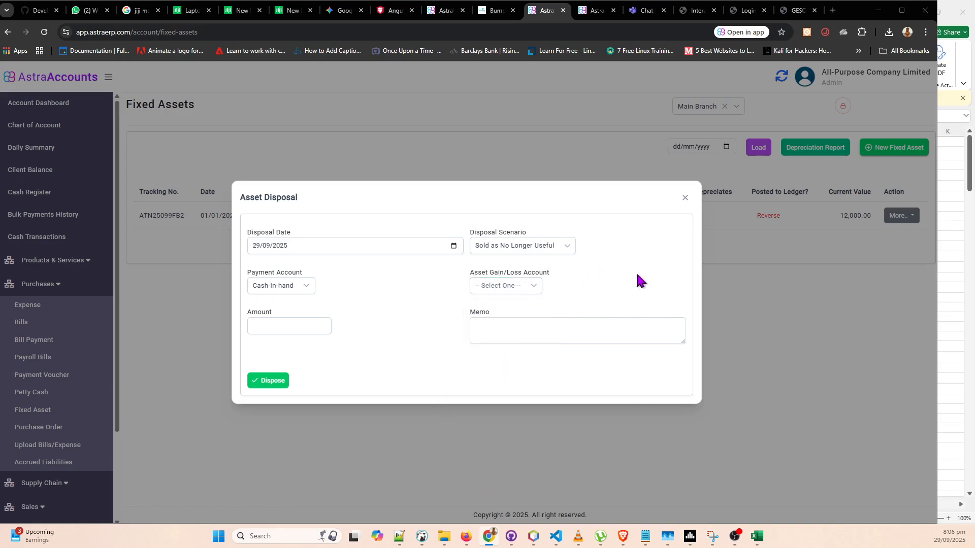
- Switch to the FIXED ASSET note in Notepad and add "---Asset Gain/Loss account**" below the accumulated depreciation line
{"action": "left_click", "coordinate": [646, 536]}
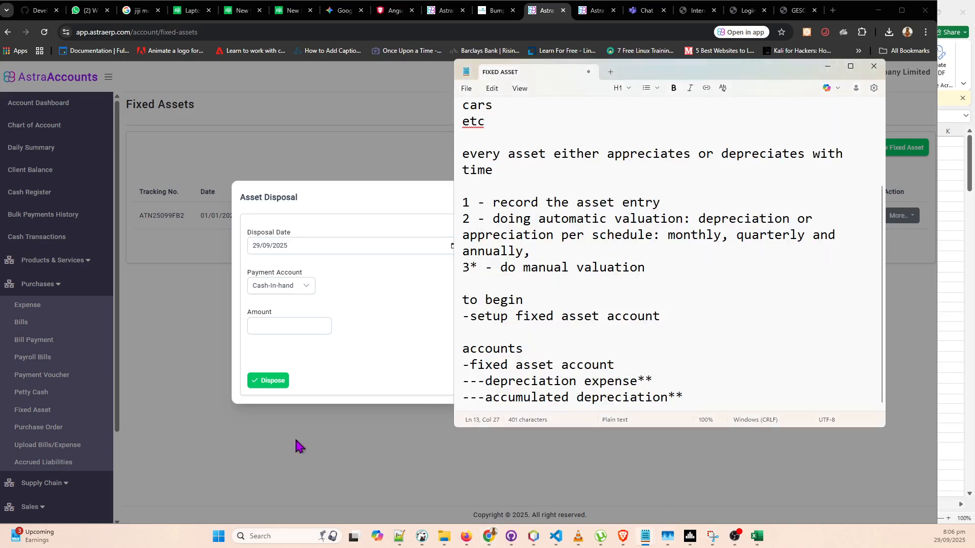
{"action": "left_click", "coordinate": [698, 394]}
{"action": "key", "text": "Return"}
{"action": "type", "text": "--"}
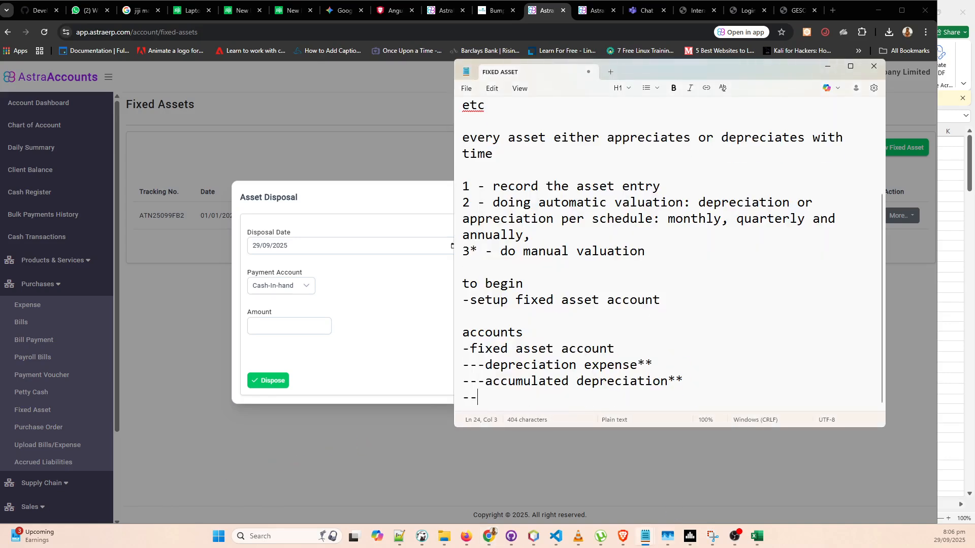
{"action": "type", "text": "-Asset Gain/Loss ac"}
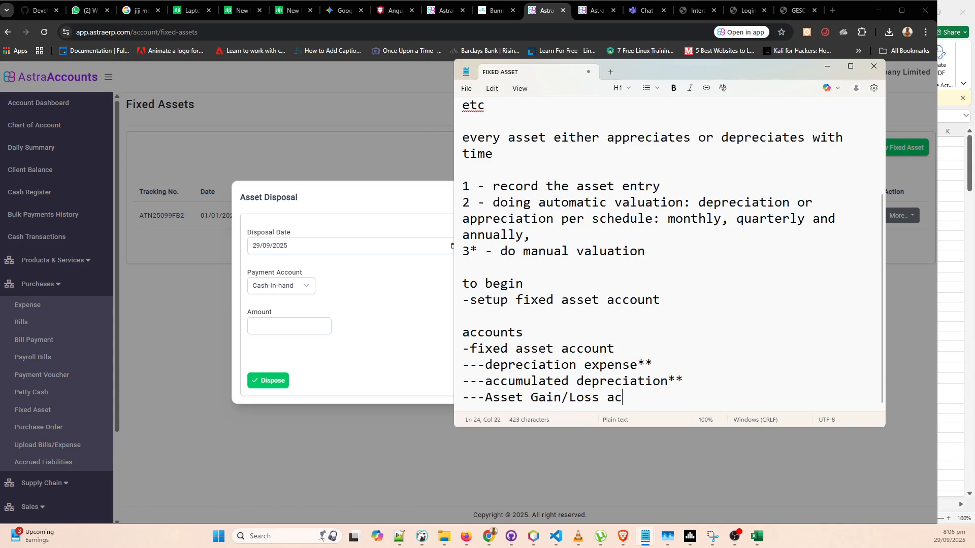
{"action": "type", "text": "count**"}
- Return to AstraAccounts and set the disposal's gain/loss account to Asset Gain/Loss Account
{"action": "left_click", "coordinate": [428, 232]}
{"action": "left_click", "coordinate": [516, 287]}
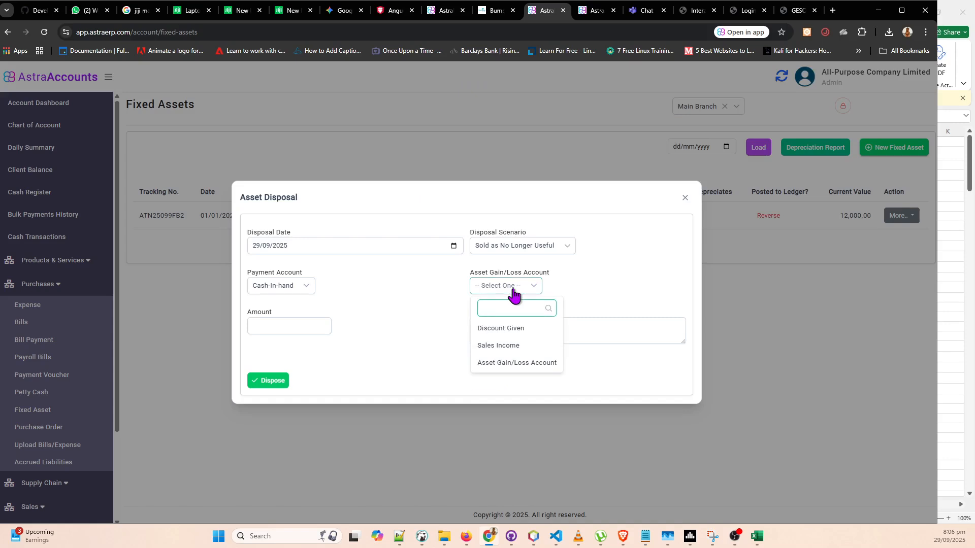
{"action": "left_click", "coordinate": [520, 362]}
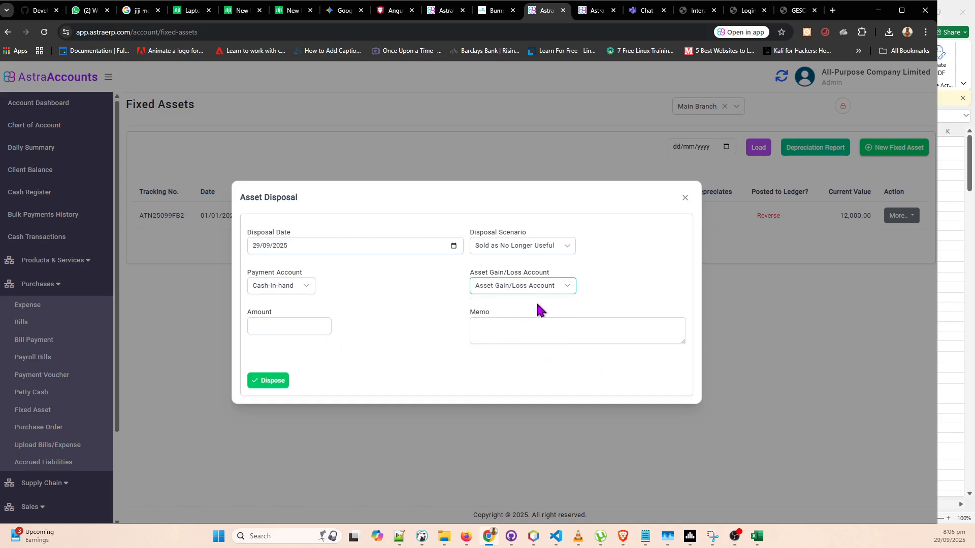
{"action": "left_click", "coordinate": [529, 286]}
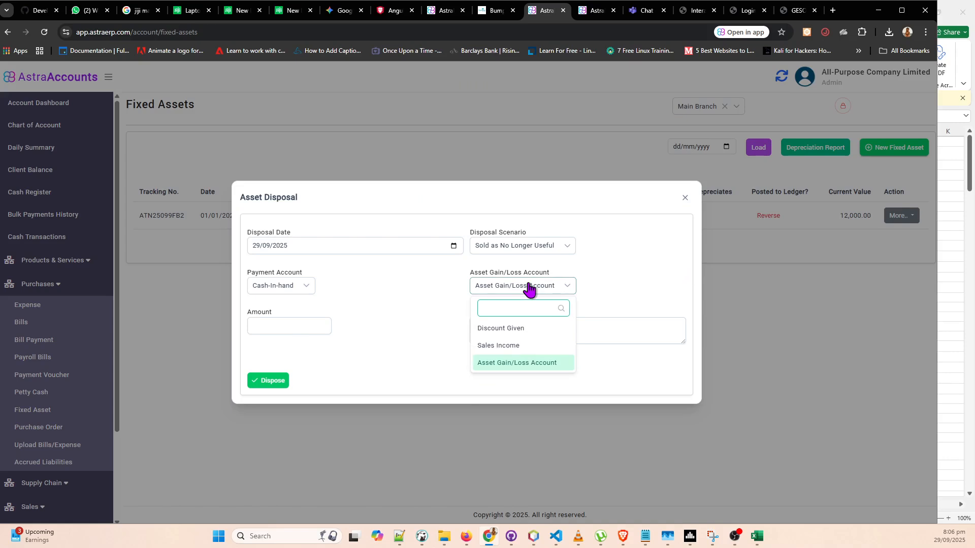
{"action": "left_click", "coordinate": [661, 279]}
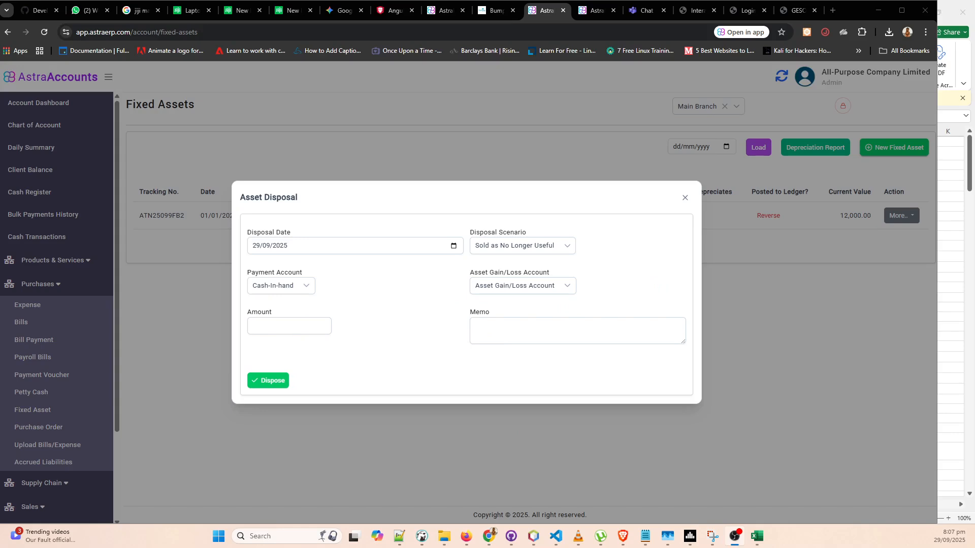
- Enter a disposal amount of 12,500 with the memo "Sale of Dell of G16 Laptop" and dispose of the asset
{"action": "left_click", "coordinate": [293, 330]}
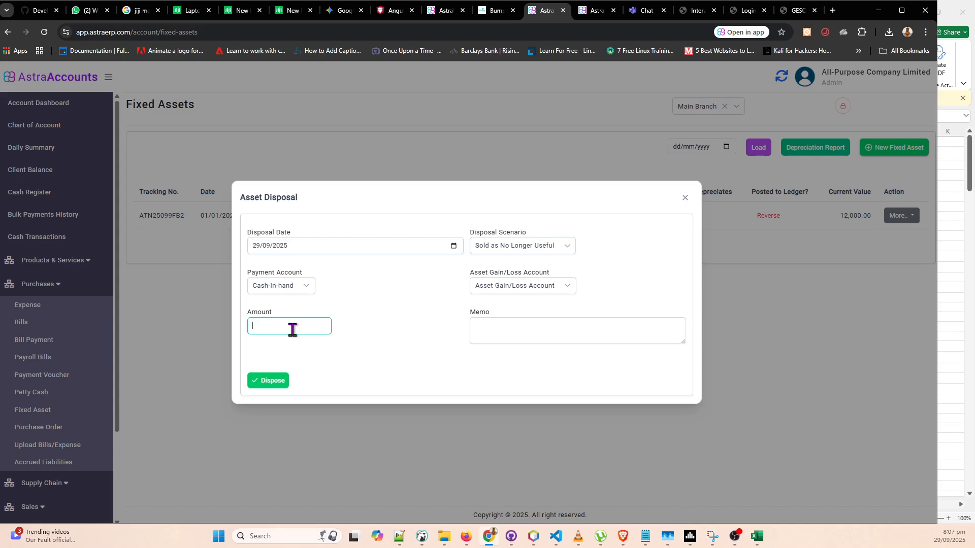
{"action": "type", "text": "12500"}
{"action": "left_click", "coordinate": [605, 341]}
{"action": "type", "text": "Sale of "}
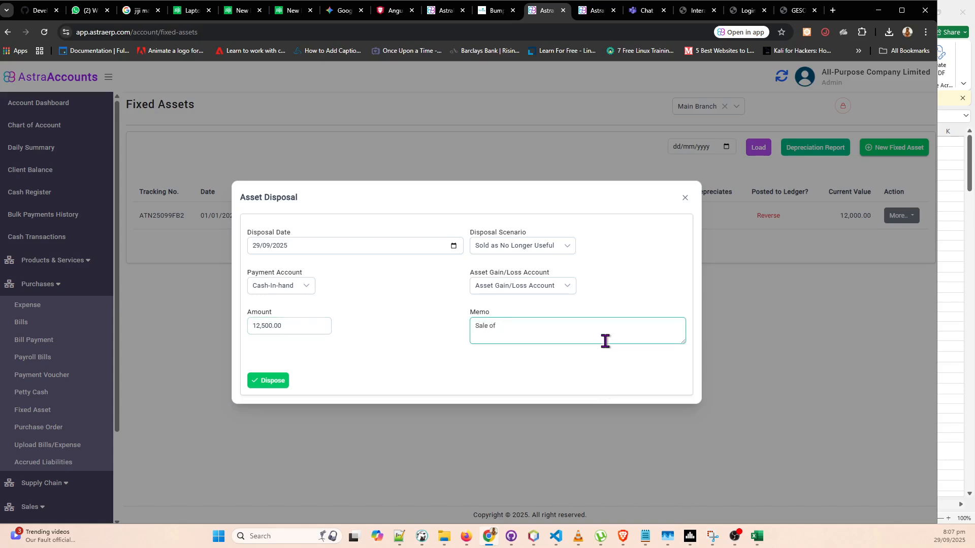
{"action": "type", "text": "Dell of G16 Laptop"}
{"action": "left_click", "coordinate": [279, 386]}
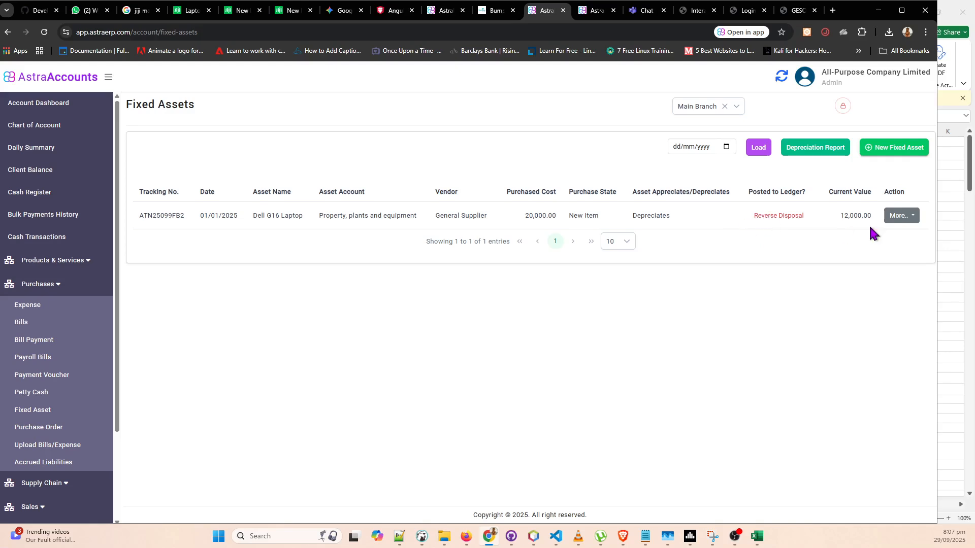
- View the recorded disposal details of the Dell G16 Laptop and check its disposal reversal option
{"action": "left_click", "coordinate": [902, 219]}
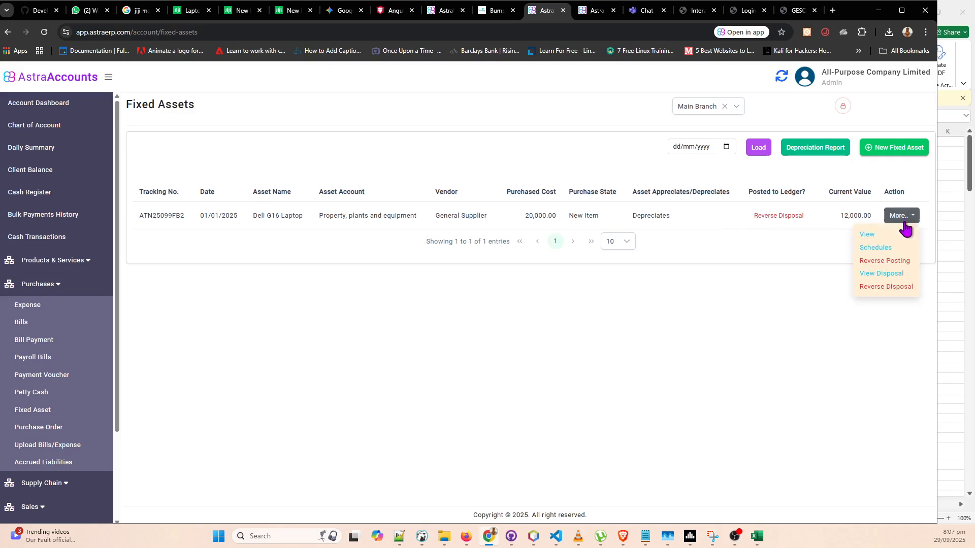
{"action": "left_click", "coordinate": [883, 278]}
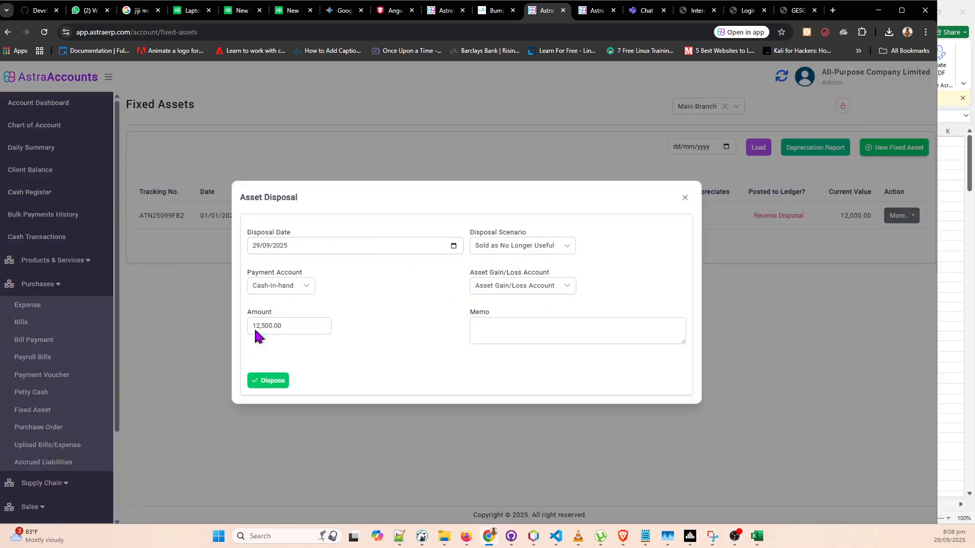
{"action": "left_click", "coordinate": [685, 197]}
{"action": "left_click", "coordinate": [902, 216]}
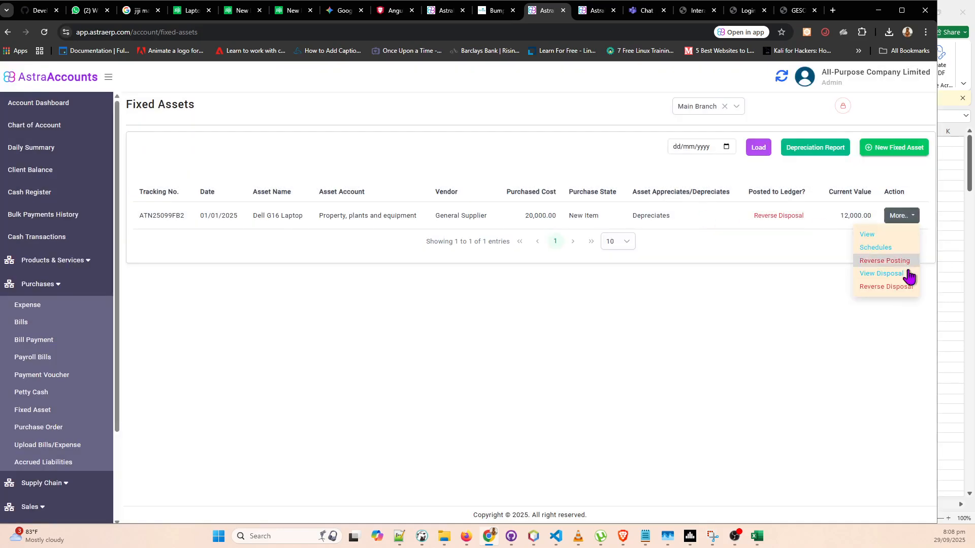
{"action": "left_click", "coordinate": [884, 287]}
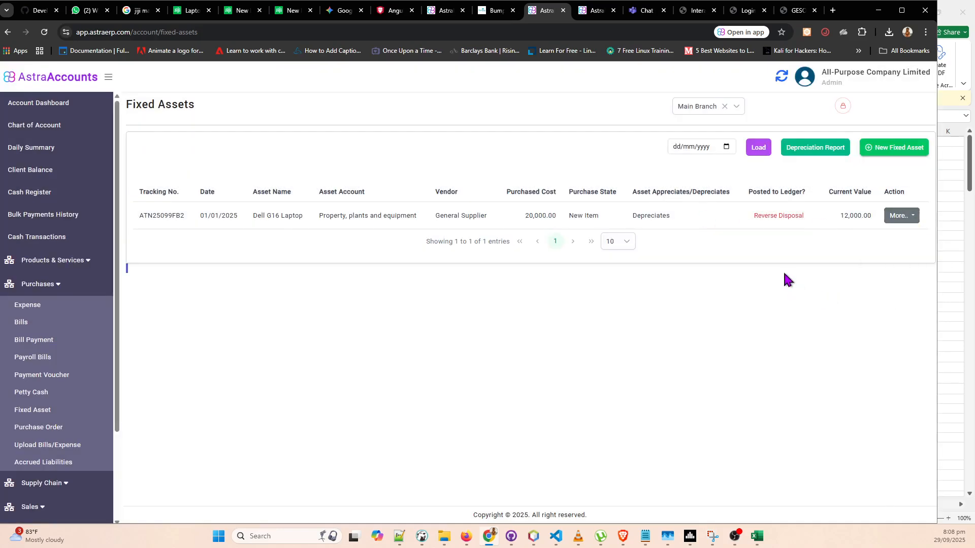
- Open the Dell G16 Laptop's depreciation schedules and compare the posted entries with those not yet posted
{"action": "left_click", "coordinate": [911, 216]}
{"action": "left_click", "coordinate": [901, 215]}
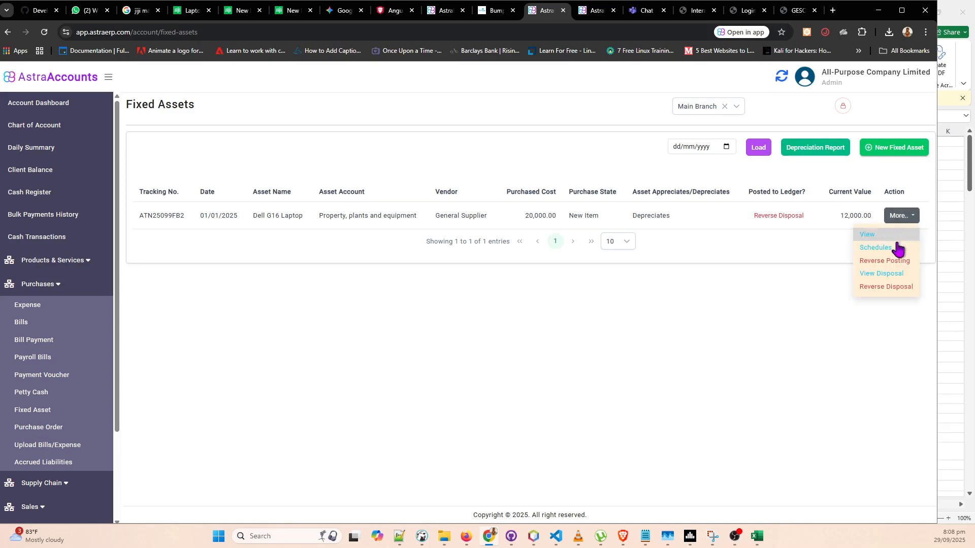
{"action": "left_click", "coordinate": [886, 250]}
{"action": "scroll", "coordinate": [834, 440], "scroll_direction": "down", "scroll_amount": 2}
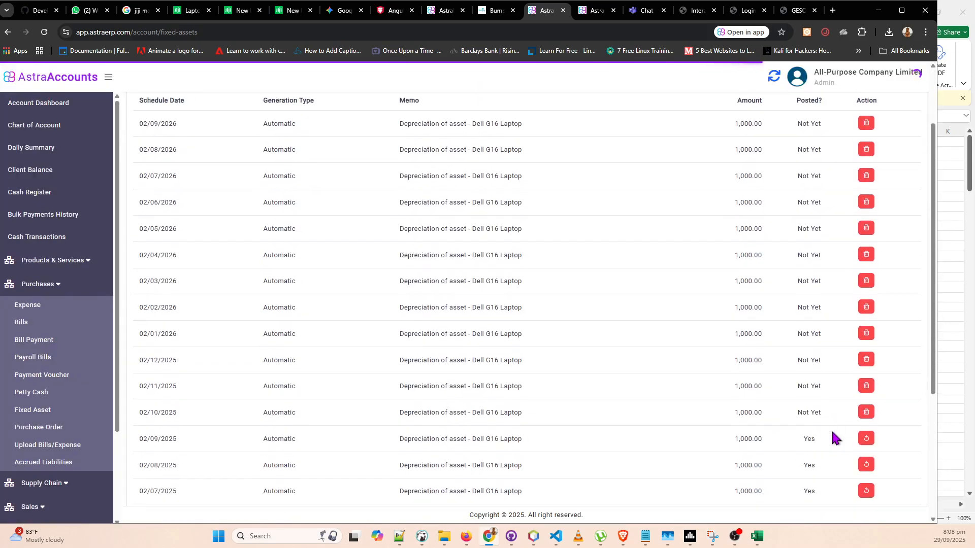
{"action": "scroll", "coordinate": [823, 175], "scroll_direction": "up", "scroll_amount": 2}
{"action": "left_click_drag", "start_coordinate": [139, 193], "coordinate": [844, 452]}
{"action": "scroll", "coordinate": [836, 457], "scroll_direction": "down", "scroll_amount": 4}
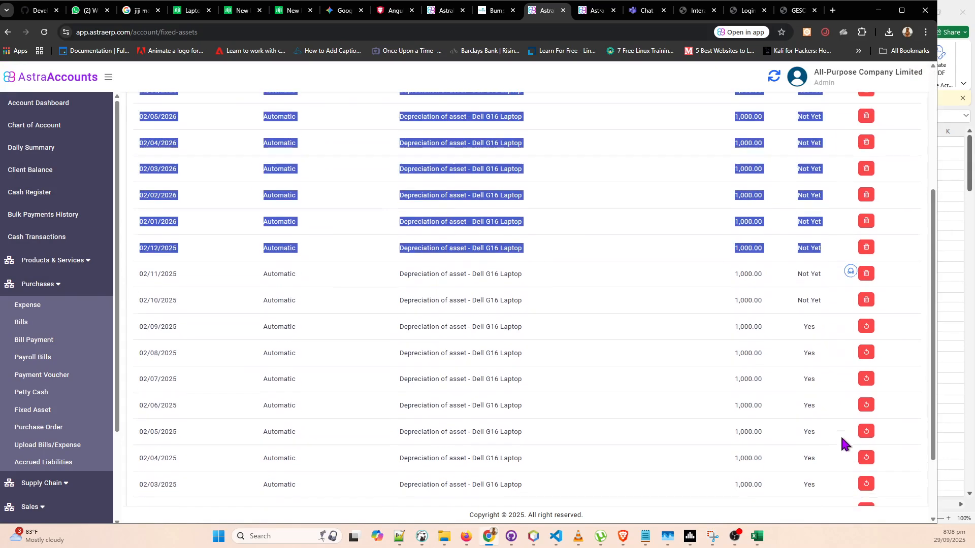
{"action": "left_click_drag", "start_coordinate": [818, 304], "coordinate": [531, 143]}
{"action": "scroll", "coordinate": [538, 147], "scroll_direction": "up", "scroll_amount": 4}
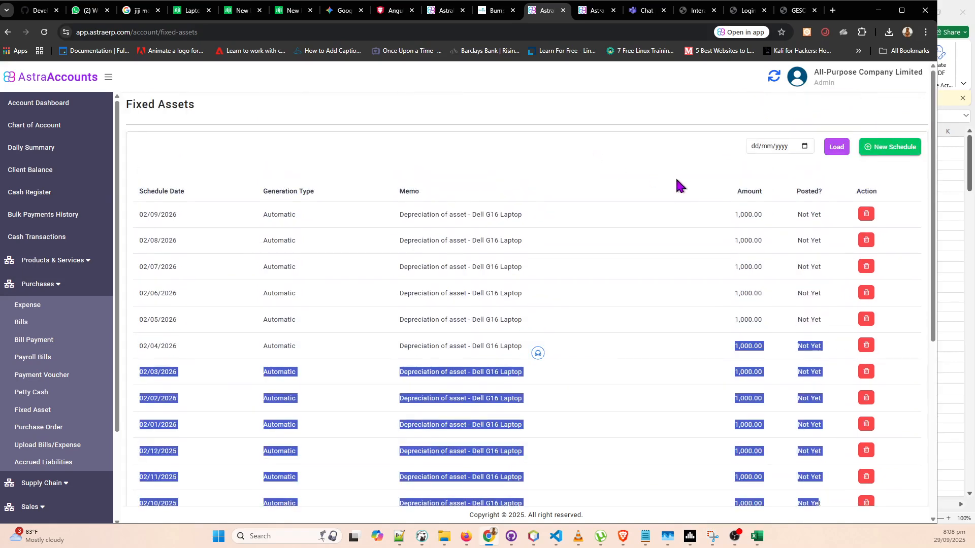
{"action": "scroll", "coordinate": [344, 206], "scroll_direction": "down", "scroll_amount": 5}
{"action": "left_click", "coordinate": [903, 488]}
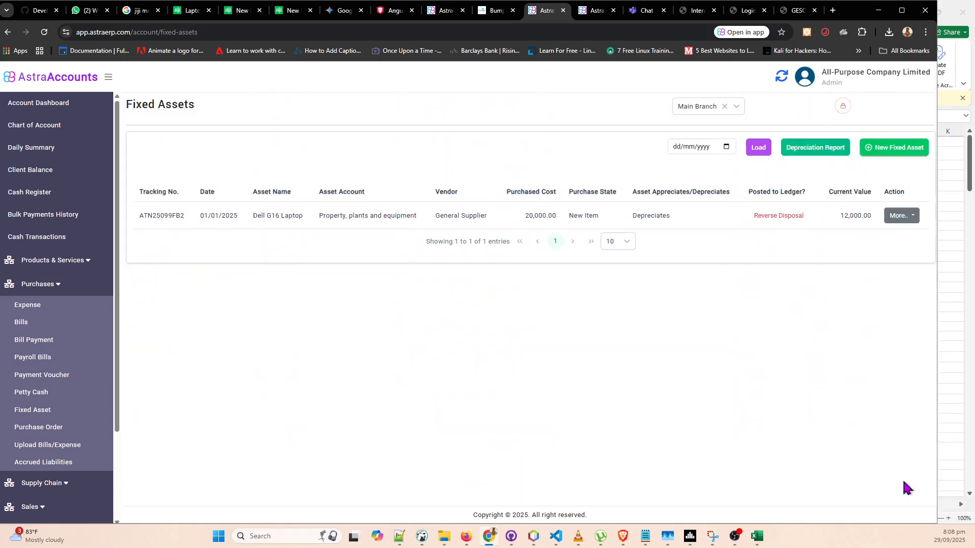
- Reopen the laptop's schedules to recheck the depreciation entries around the disposal month, and close them
{"action": "left_click", "coordinate": [900, 215]}
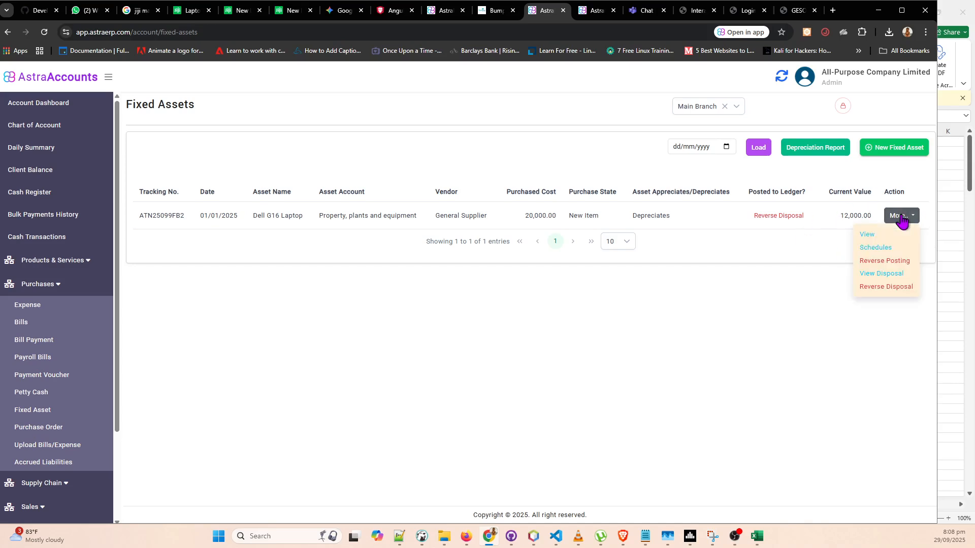
{"action": "left_click", "coordinate": [875, 248]}
{"action": "scroll", "coordinate": [725, 358], "scroll_direction": "down", "scroll_amount": 2}
{"action": "scroll", "coordinate": [726, 362], "scroll_direction": "down", "scroll_amount": 5}
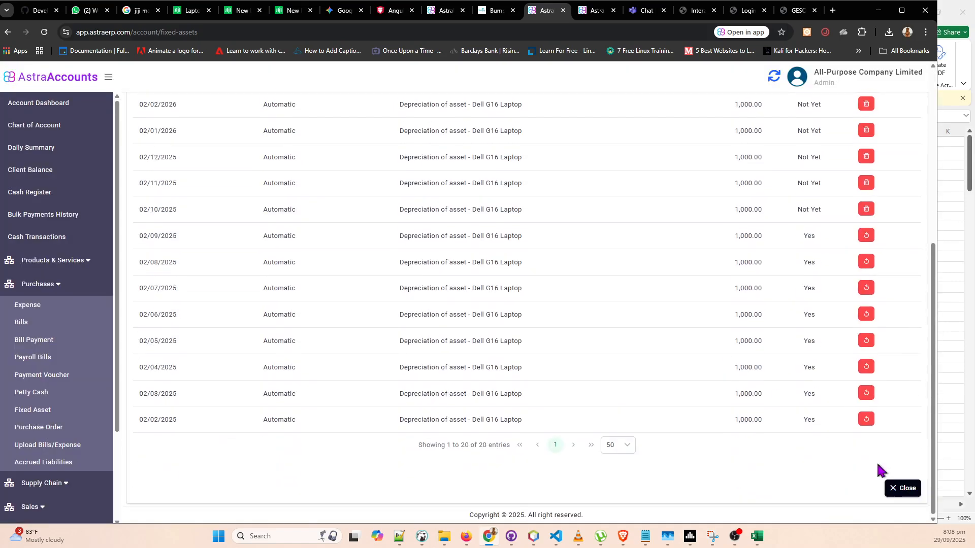
{"action": "left_click", "coordinate": [898, 486]}
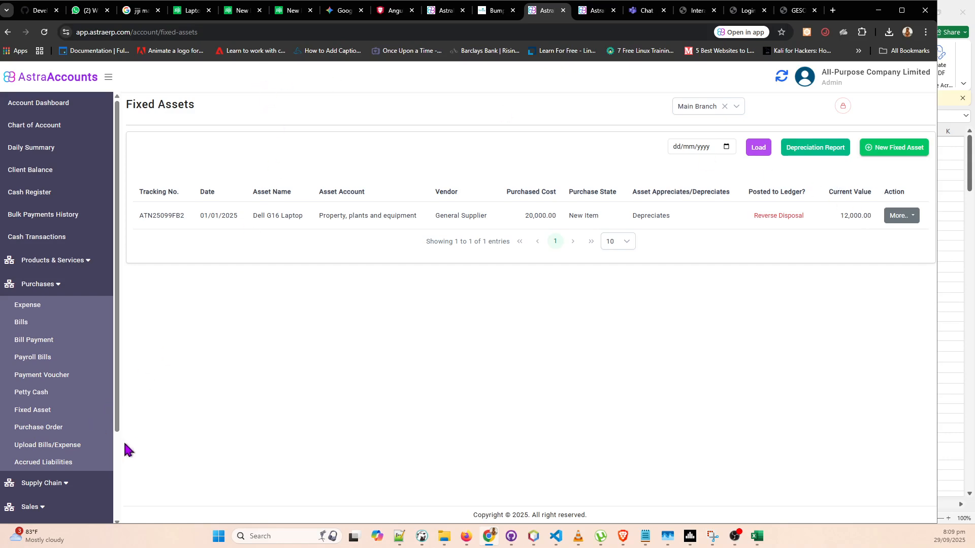
- Load the detailed General Ledger entries and examine the Fixed Asset Disposal postings
{"action": "left_click", "coordinate": [112, 446]}
{"action": "scroll", "coordinate": [120, 450], "scroll_direction": "down", "scroll_amount": 3}
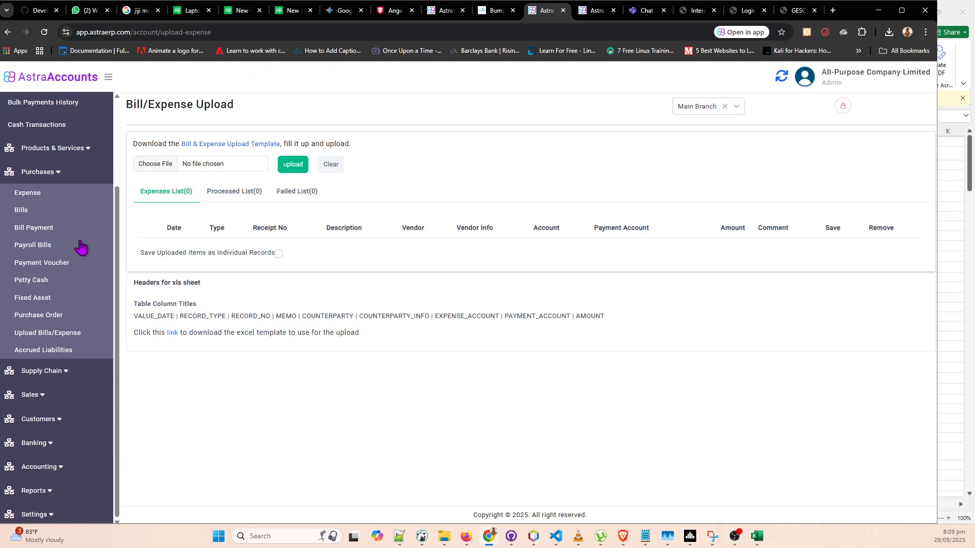
{"action": "left_click", "coordinate": [49, 467]}
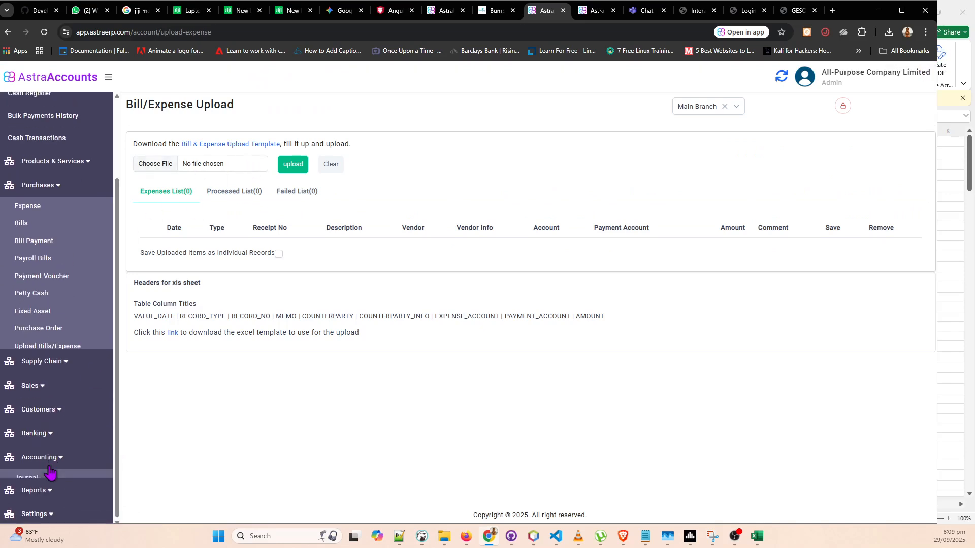
{"action": "left_click", "coordinate": [44, 436]}
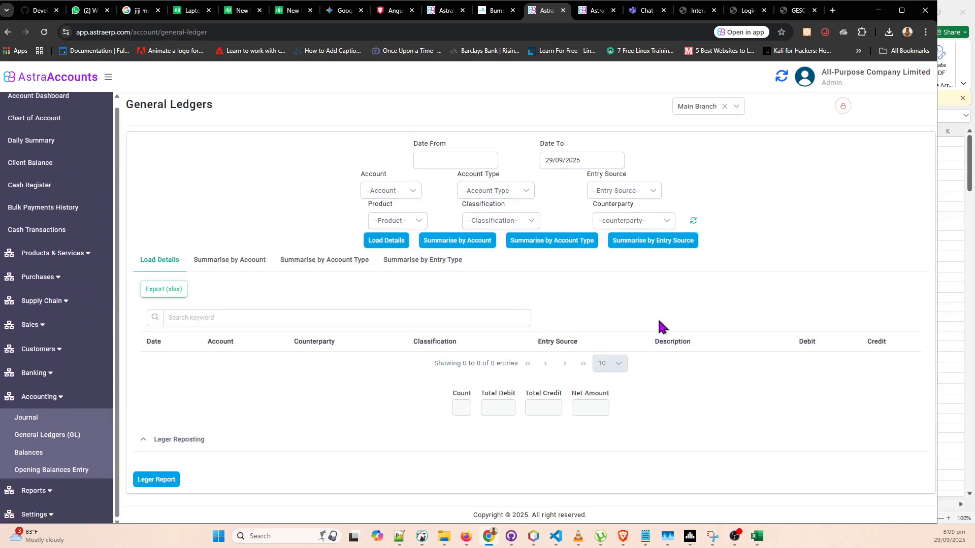
{"action": "left_click", "coordinate": [383, 243]}
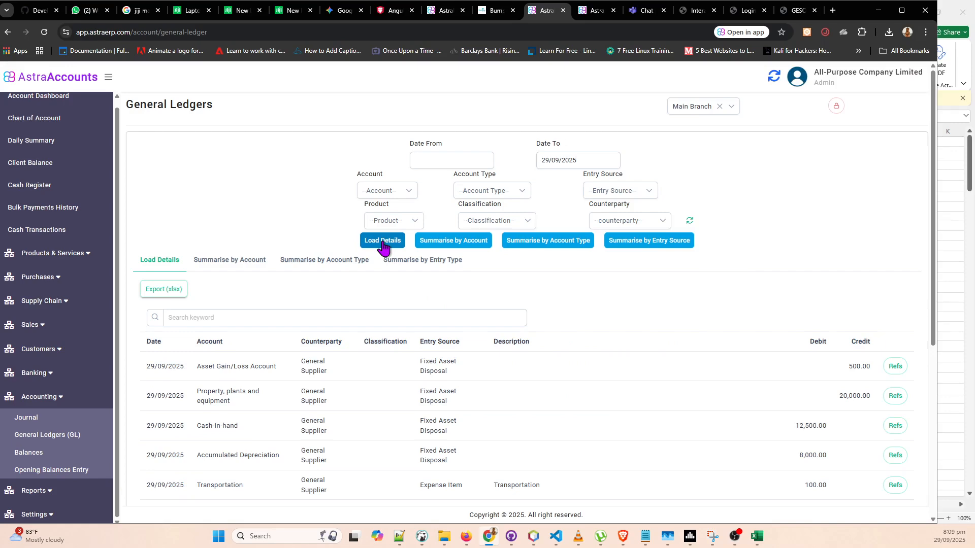
{"action": "scroll", "coordinate": [383, 246], "scroll_direction": "down", "scroll_amount": 6}
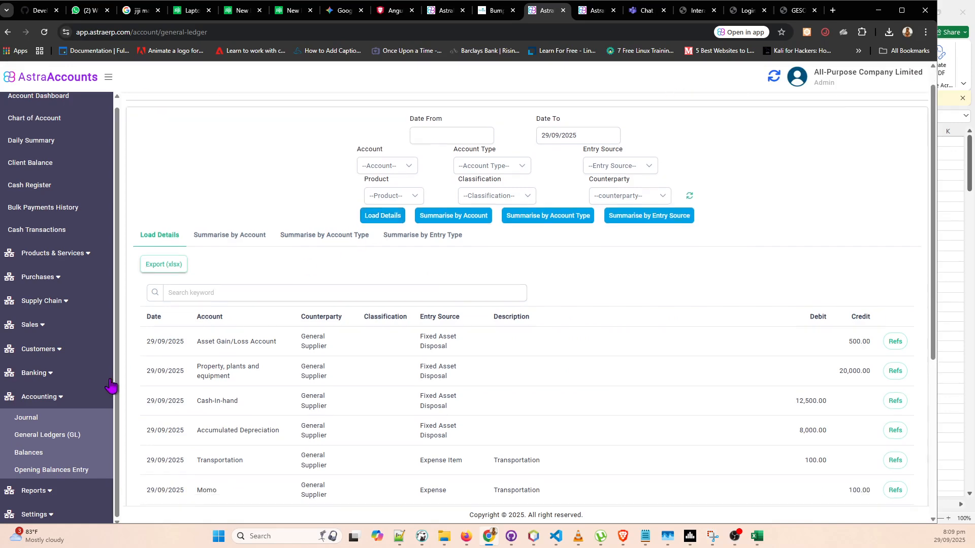
- Generate the Balance Sheet report, examine its Fixed Assets line, and close the report
{"action": "left_click", "coordinate": [34, 491]}
{"action": "left_click", "coordinate": [33, 450]}
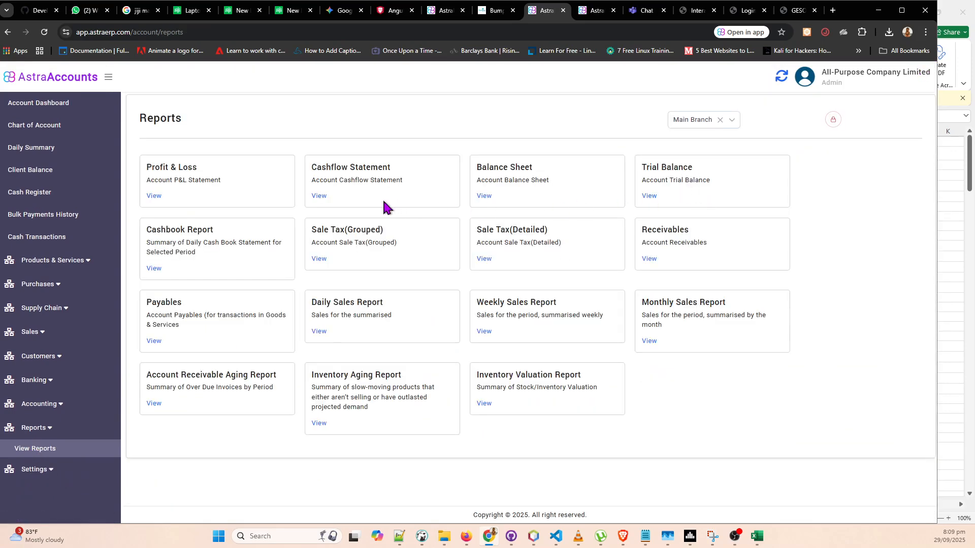
{"action": "left_click", "coordinate": [482, 197]}
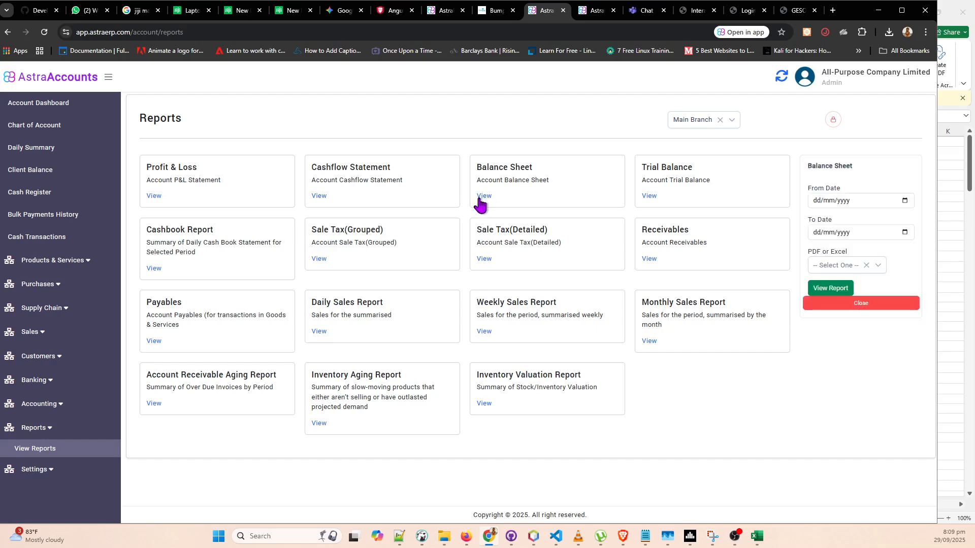
{"action": "left_click", "coordinate": [815, 288]}
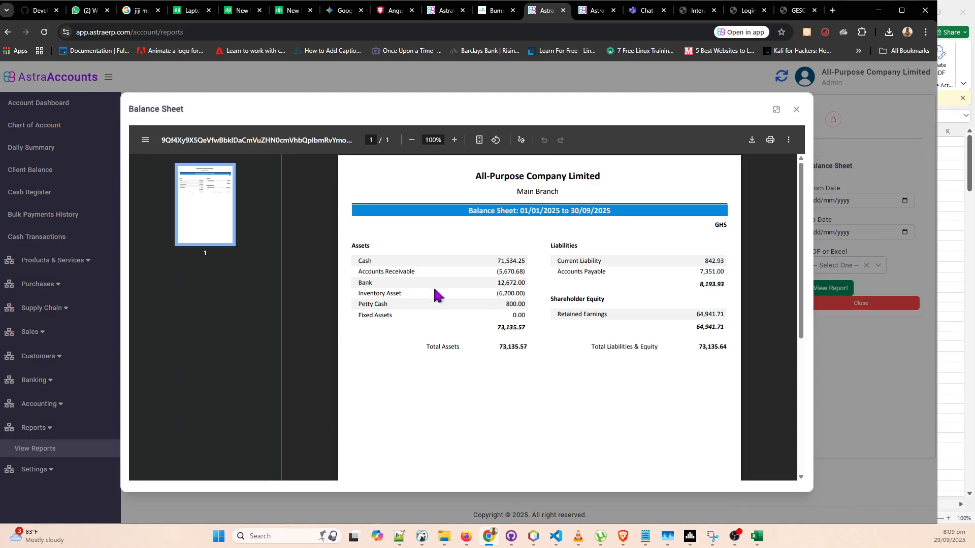
{"action": "left_click_drag", "start_coordinate": [355, 320], "coordinate": [533, 322]}
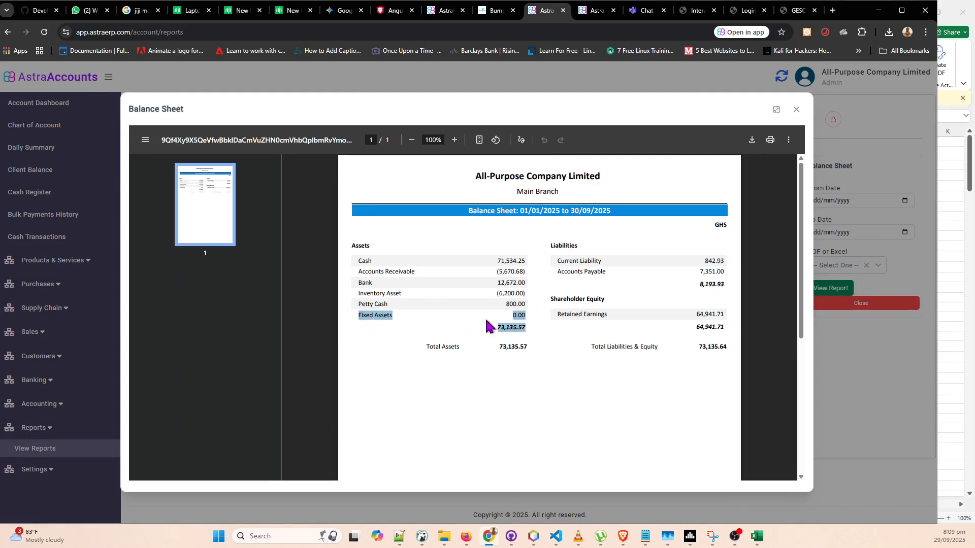
{"action": "left_click", "coordinate": [525, 316]}
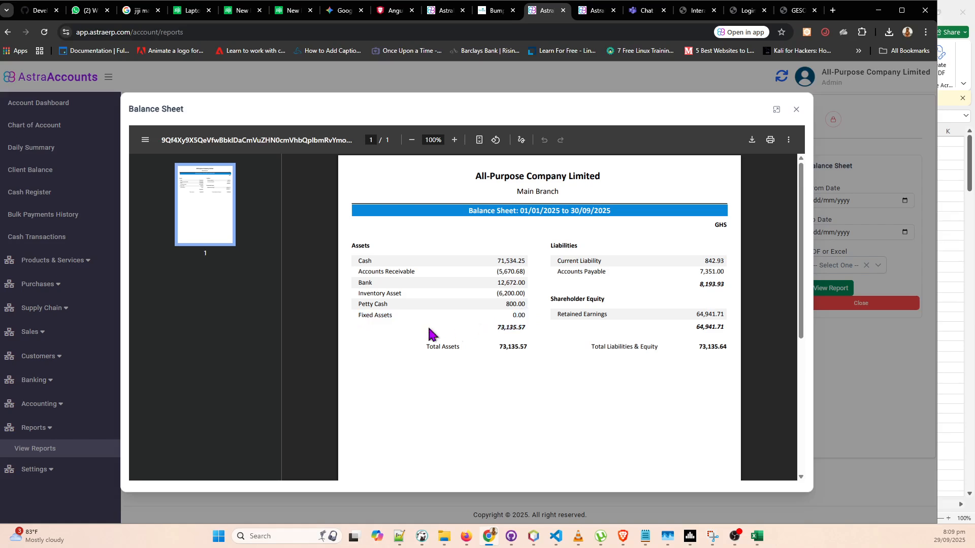
{"action": "left_click_drag", "start_coordinate": [359, 322], "coordinate": [524, 315]}
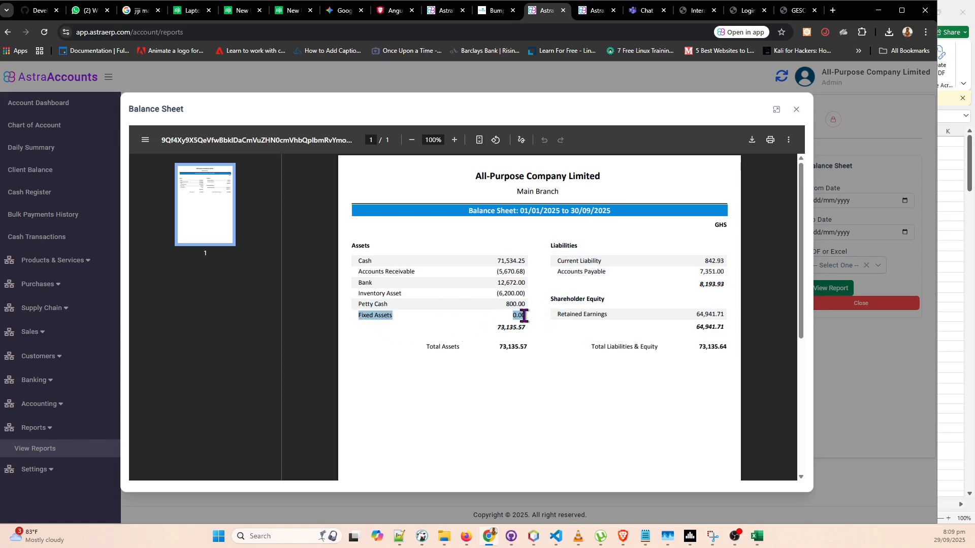
{"action": "left_click", "coordinate": [376, 321]}
{"action": "left_click_drag", "start_coordinate": [359, 319], "coordinate": [516, 293]}
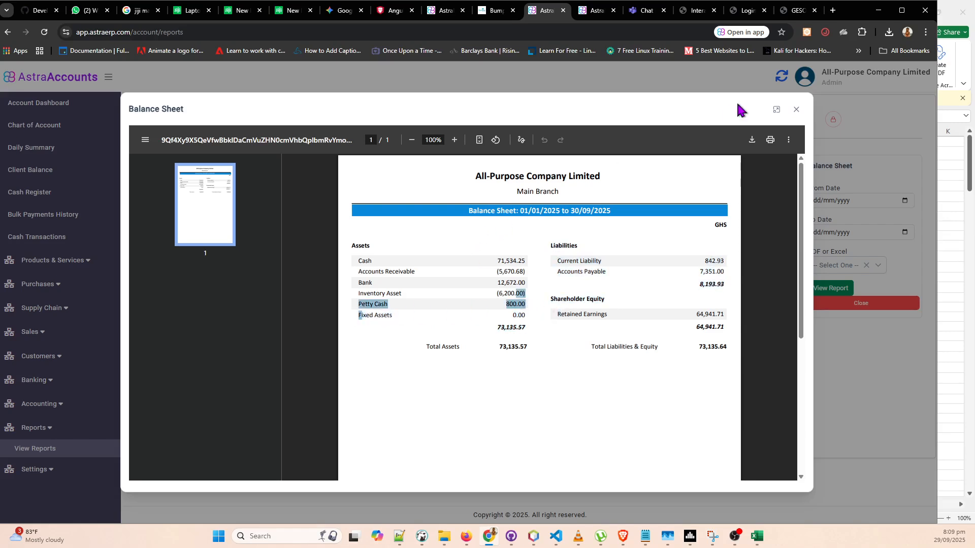
{"action": "left_click", "coordinate": [802, 111]}
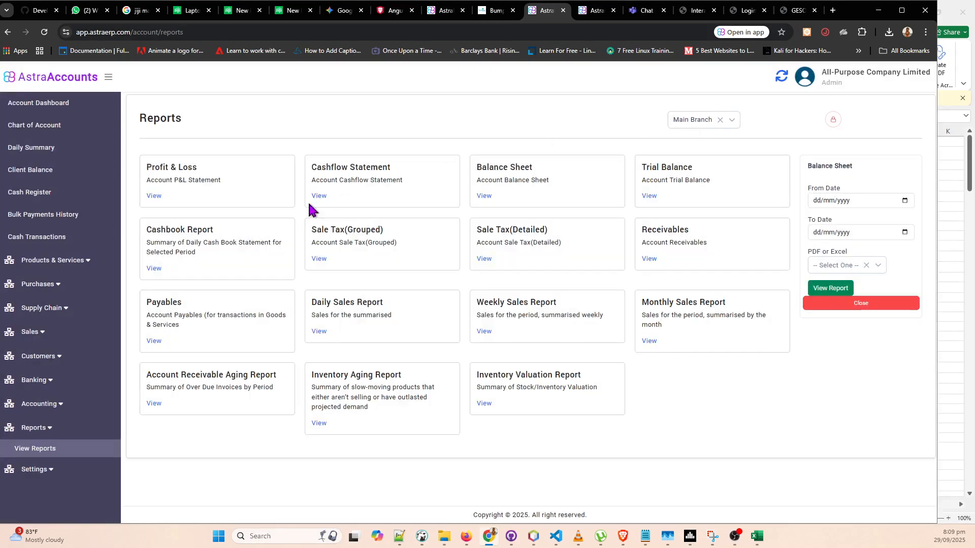
- Generate the Profit & Loss report, examine its Asset Gain/Loss Account line under Other Income, and close the report
{"action": "left_click", "coordinate": [154, 196]}
{"action": "left_click", "coordinate": [845, 289]}
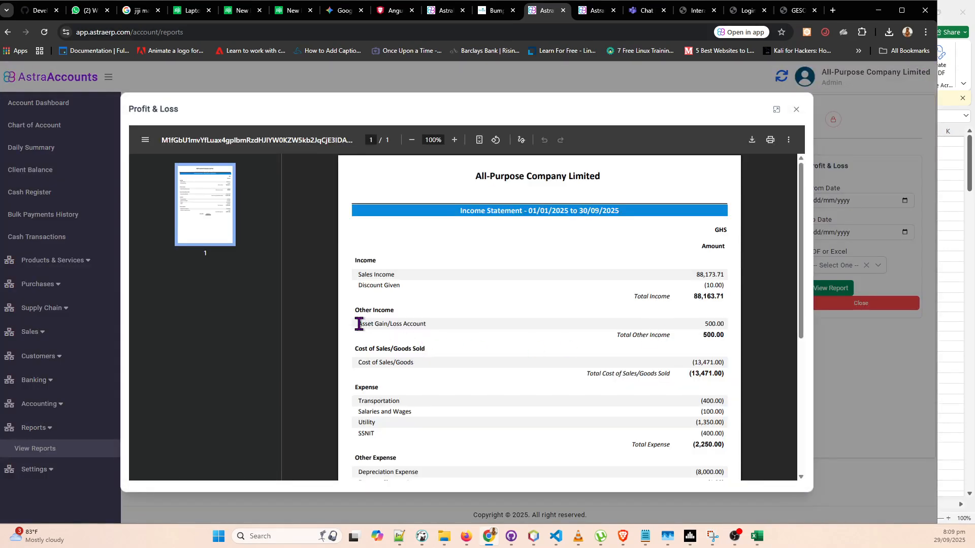
{"action": "left_click_drag", "start_coordinate": [358, 324], "coordinate": [426, 324]}
{"action": "left_click_drag", "start_coordinate": [597, 315], "coordinate": [725, 322]}
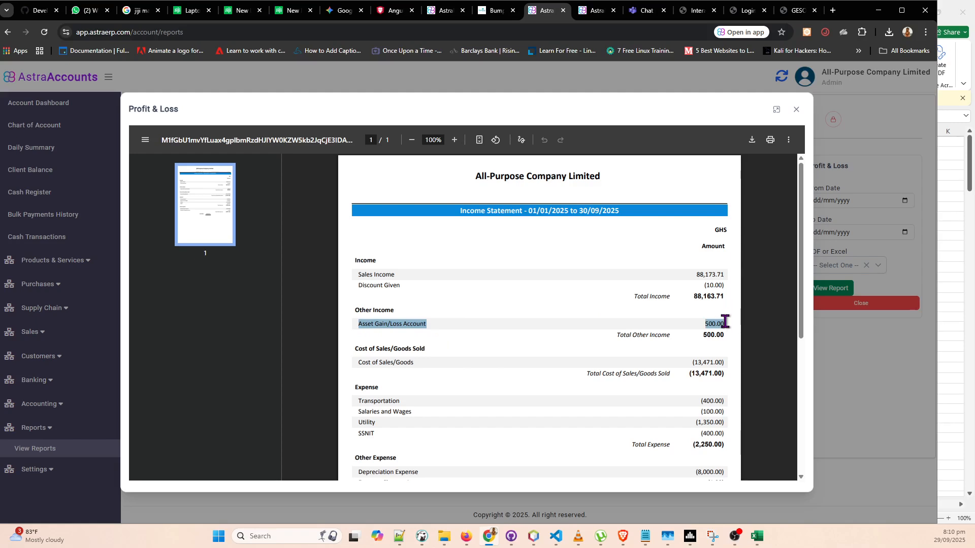
{"action": "left_click", "coordinate": [739, 333]}
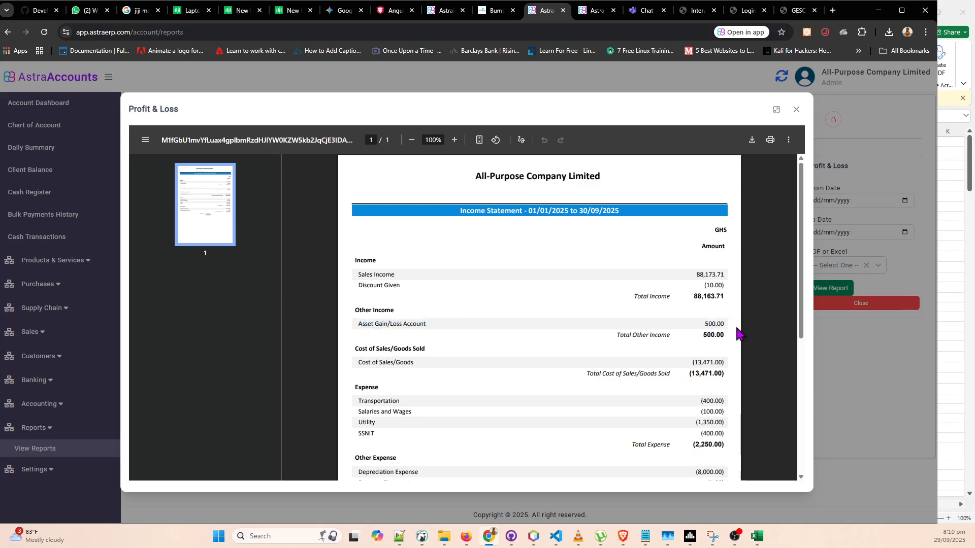
{"action": "left_click", "coordinate": [796, 110]}
- Choose the Balance Sheet report, and check the actions available for the Dell G16 Laptop in the fixed assets list
{"action": "left_click", "coordinate": [483, 196]}
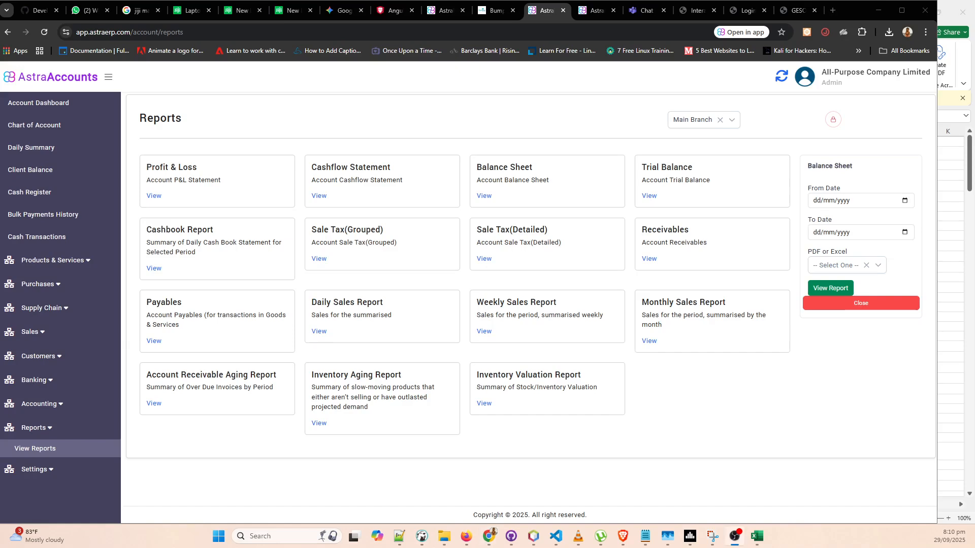
{"action": "left_click", "coordinate": [592, 10]}
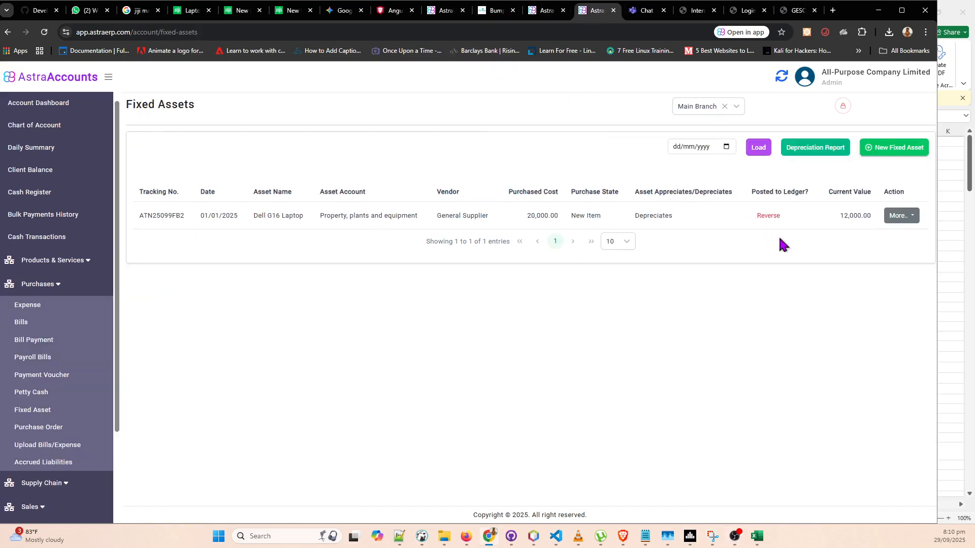
{"action": "left_click", "coordinate": [912, 219]}
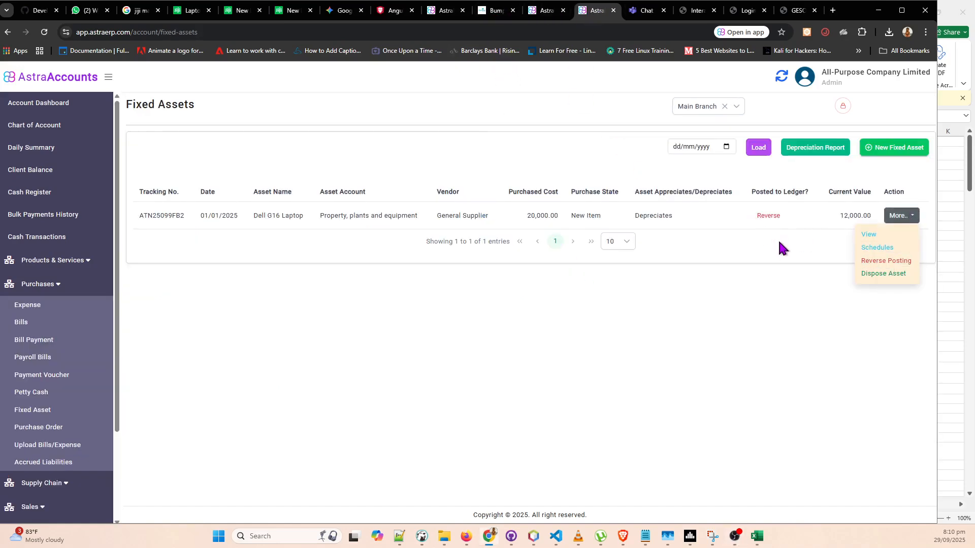
{"action": "left_click", "coordinate": [783, 248]}
- Generate the Balance Sheet from the reports page and examine its Fixed Assets line
{"action": "left_click", "coordinate": [542, 10]}
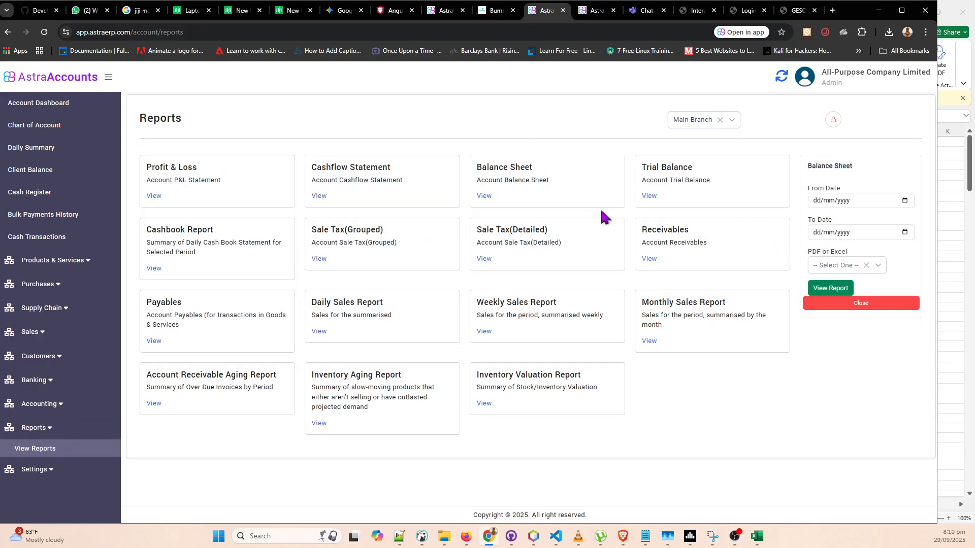
{"action": "left_click", "coordinate": [824, 288]}
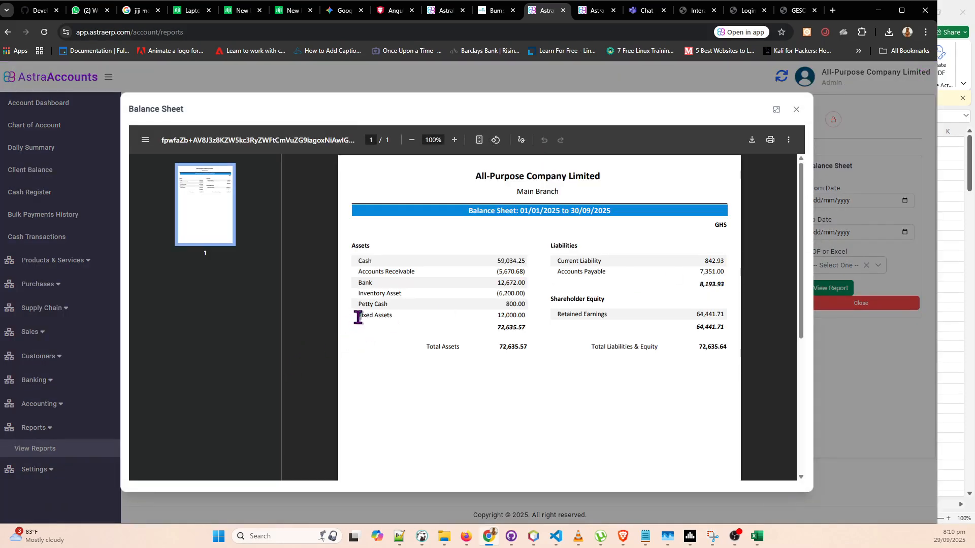
{"action": "left_click_drag", "start_coordinate": [357, 316], "coordinate": [532, 316]}
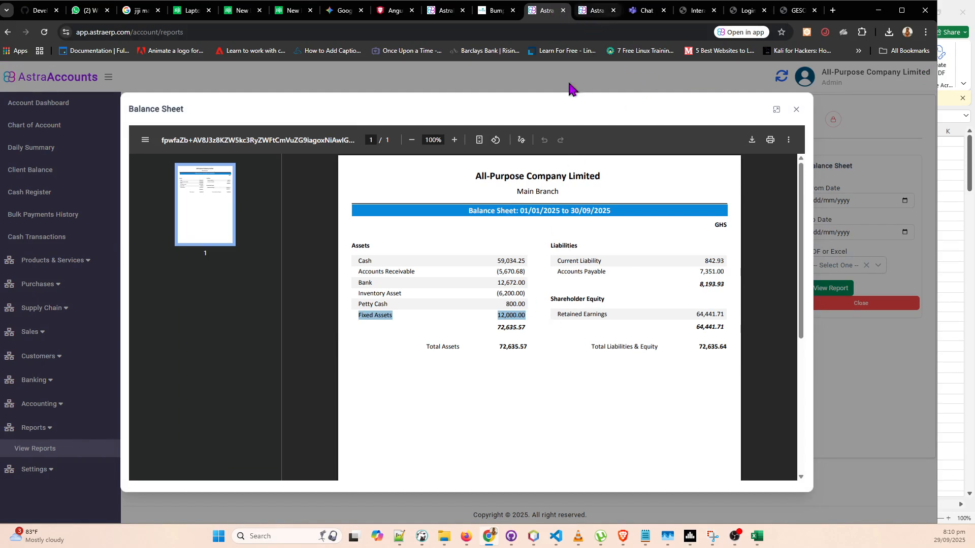
{"action": "left_click", "coordinate": [649, 328]}
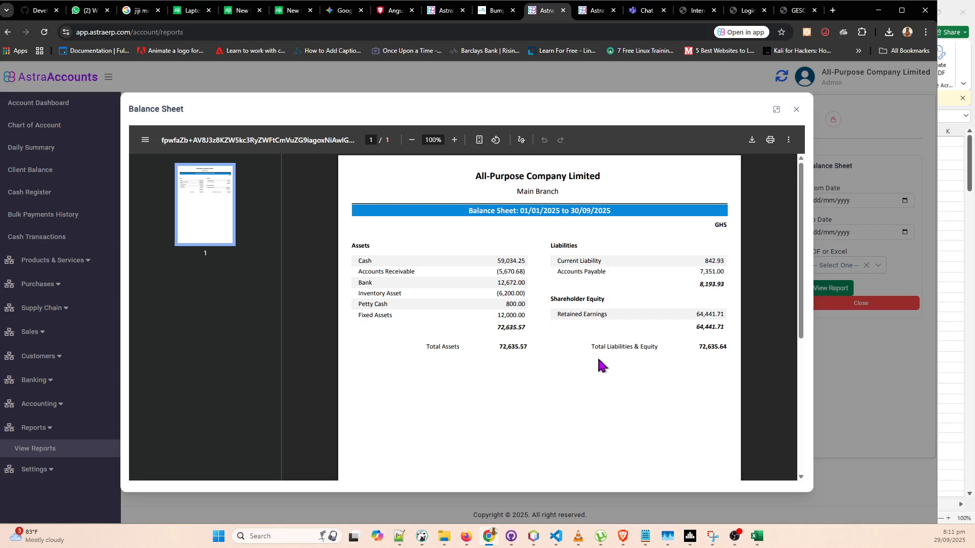
- Return to the fixed assets list, view the Depreciation Report, and close it
{"action": "left_click", "coordinate": [593, 11]}
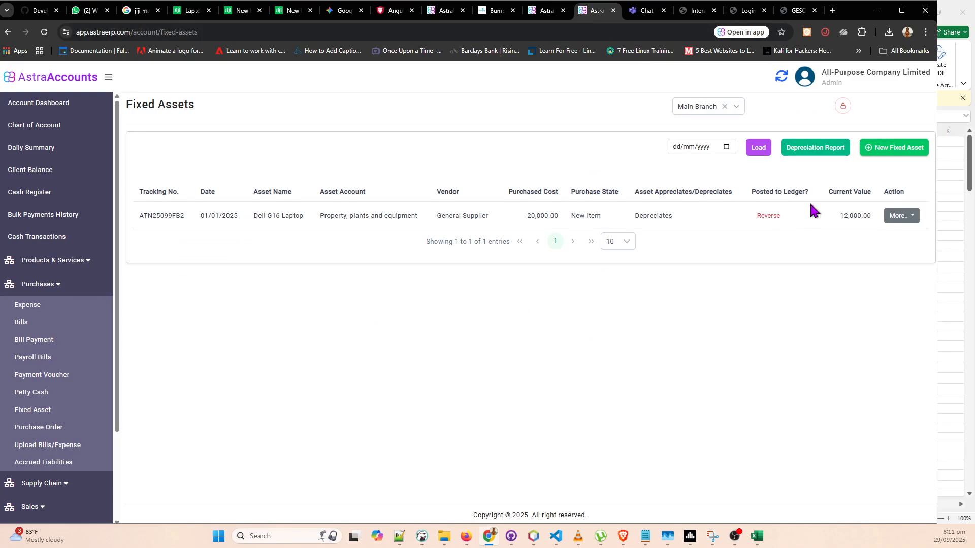
{"action": "left_click", "coordinate": [812, 150]}
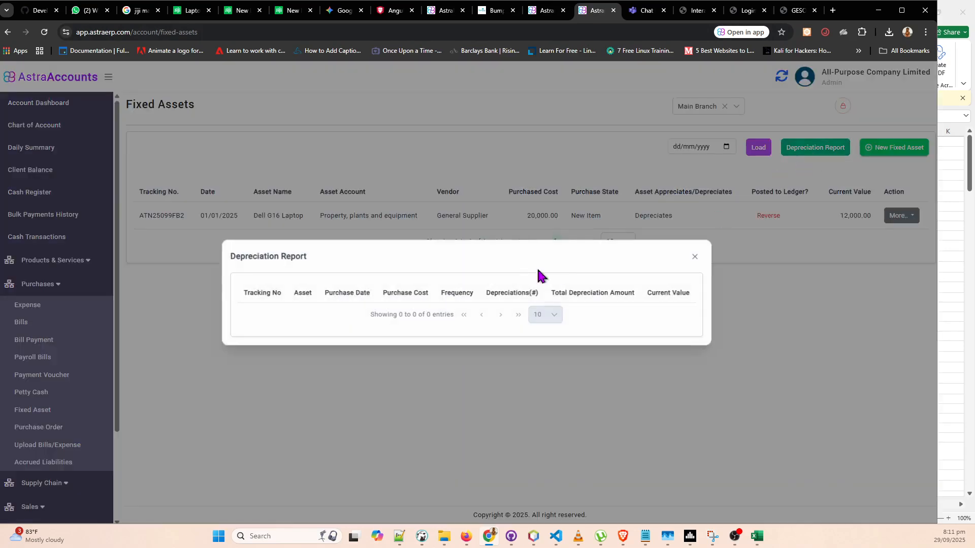
{"action": "left_click", "coordinate": [695, 257]}
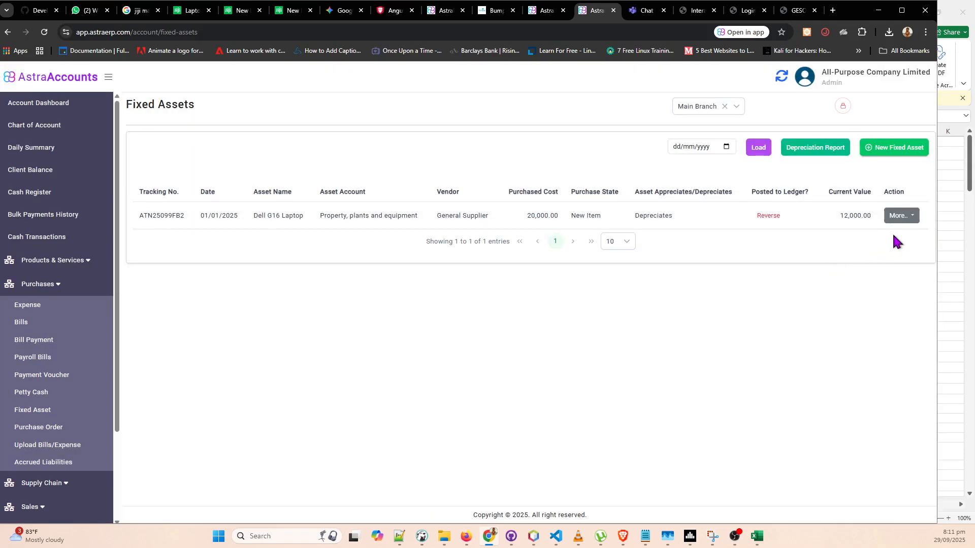